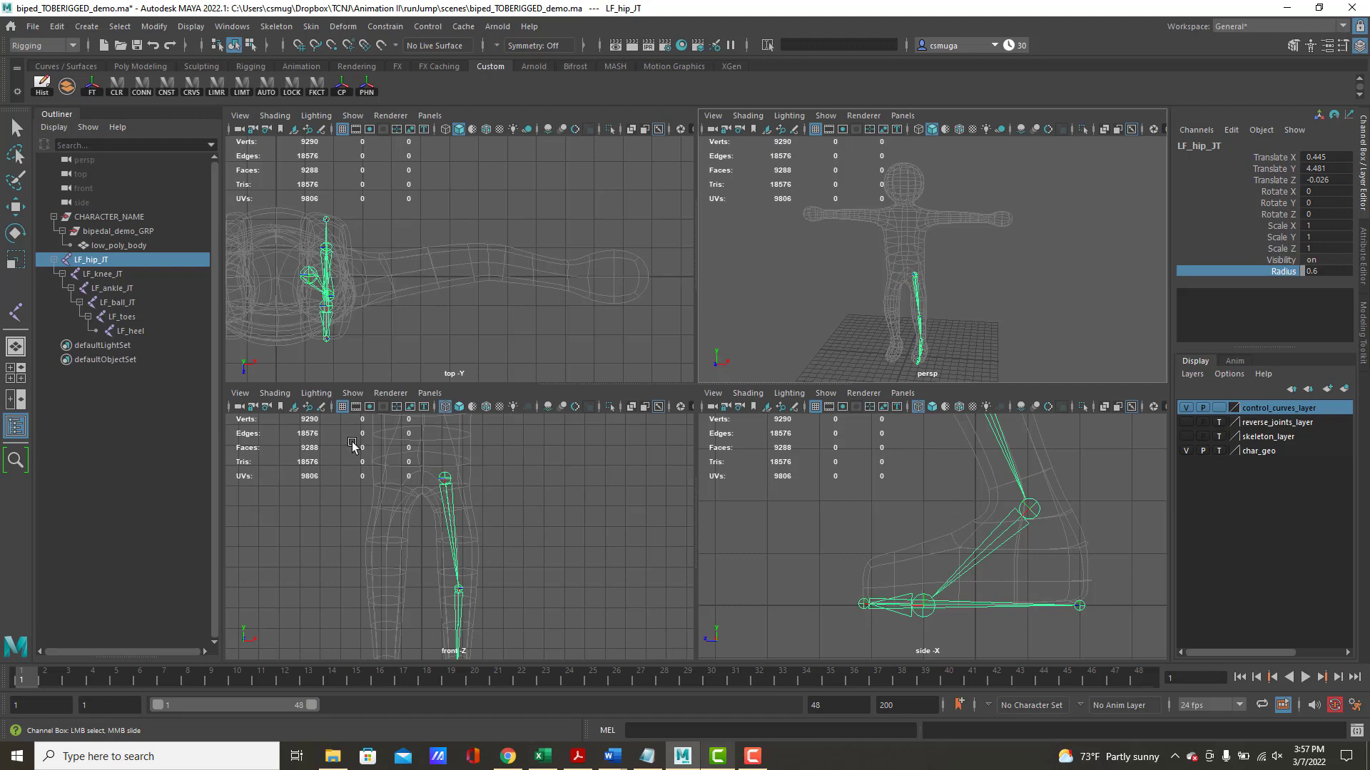
- Turn off the Poly Count heads-up display in the viewports
click(154, 27)
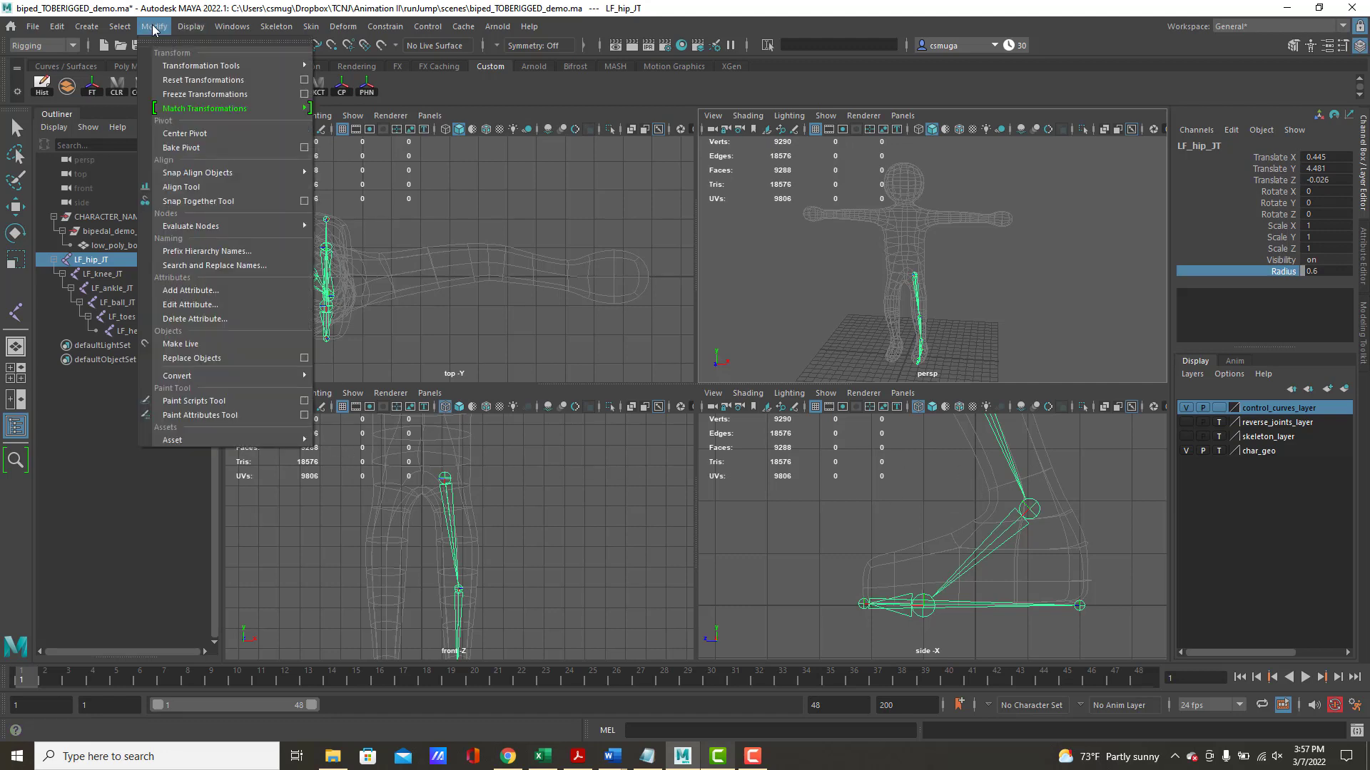
mouse_move(187, 34)
mouse_move(236, 80)
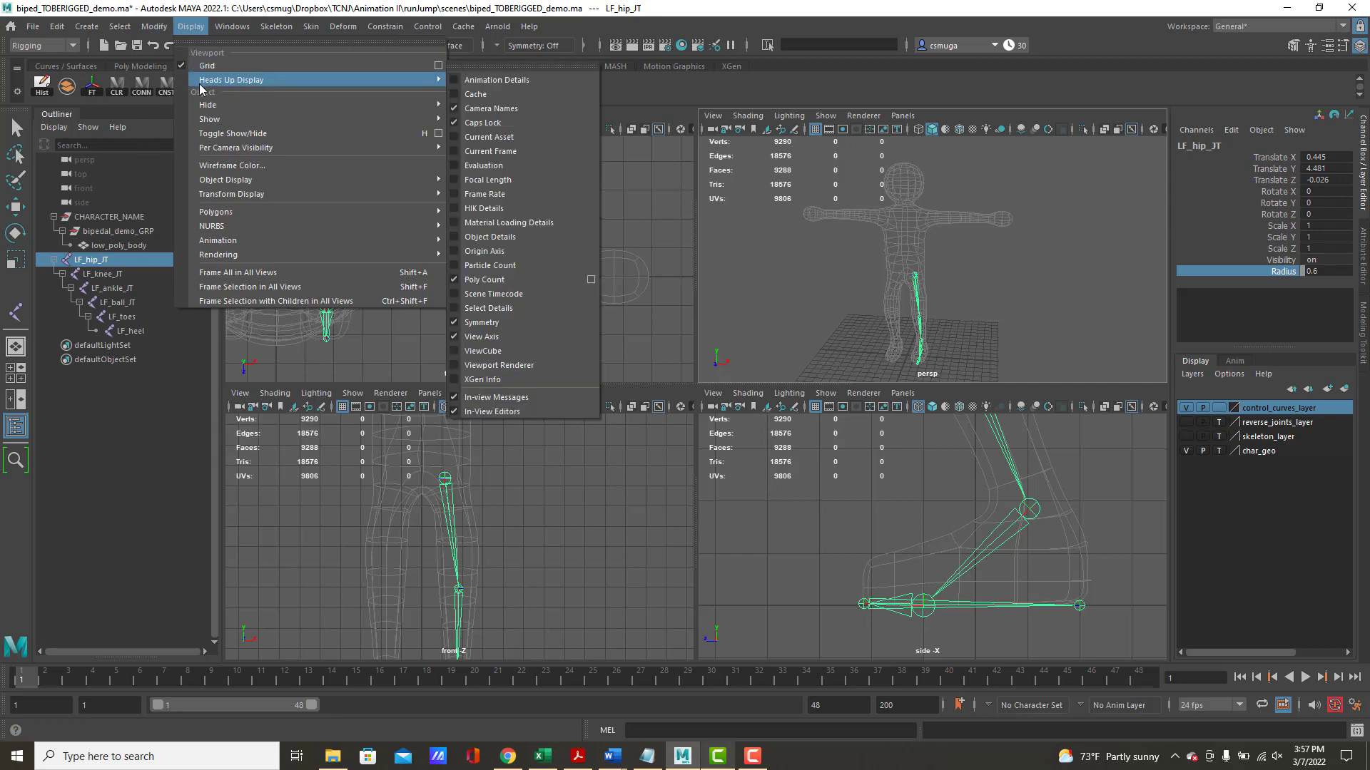
click(468, 280)
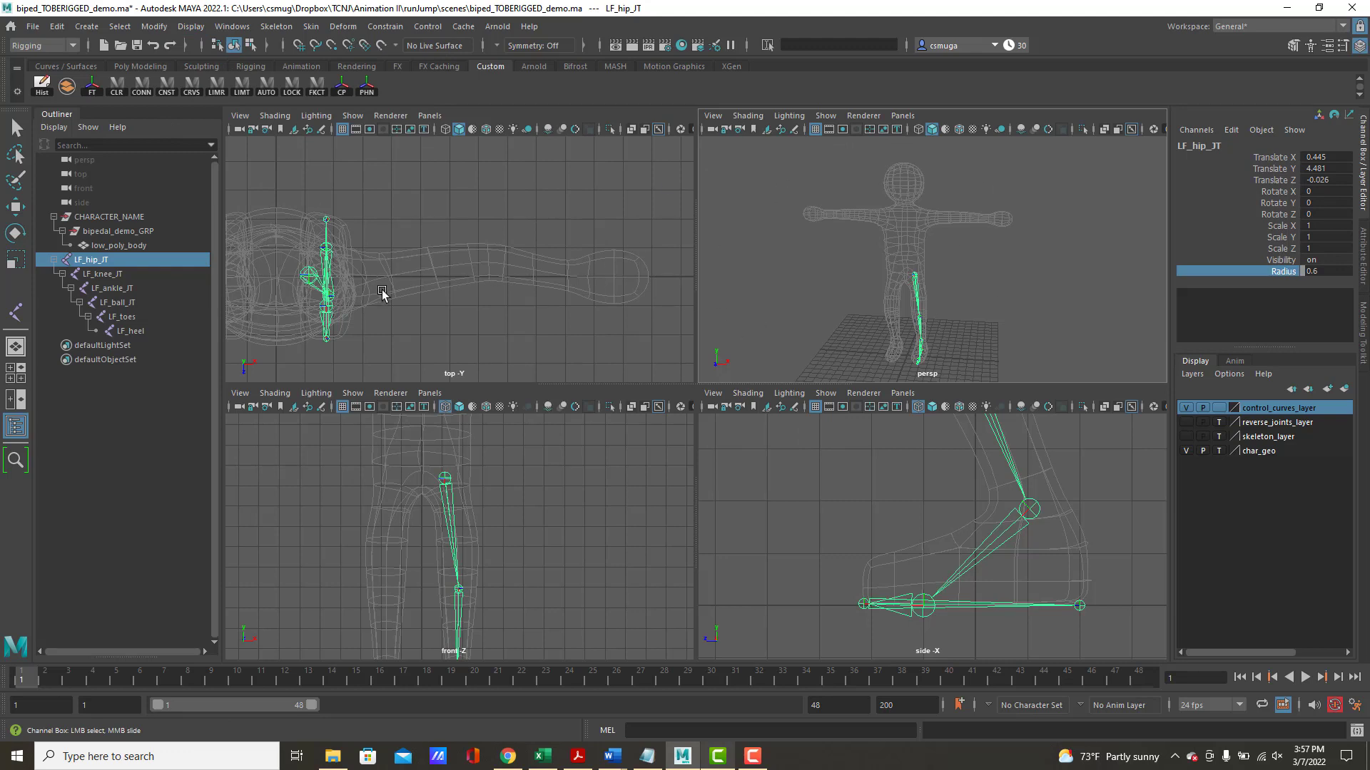
- Create a five-joint chain in the front view along the character's left arm, from the clavicle through shoulder, elbow and wrist to the fingertips
scroll(856, 565, down, 5)
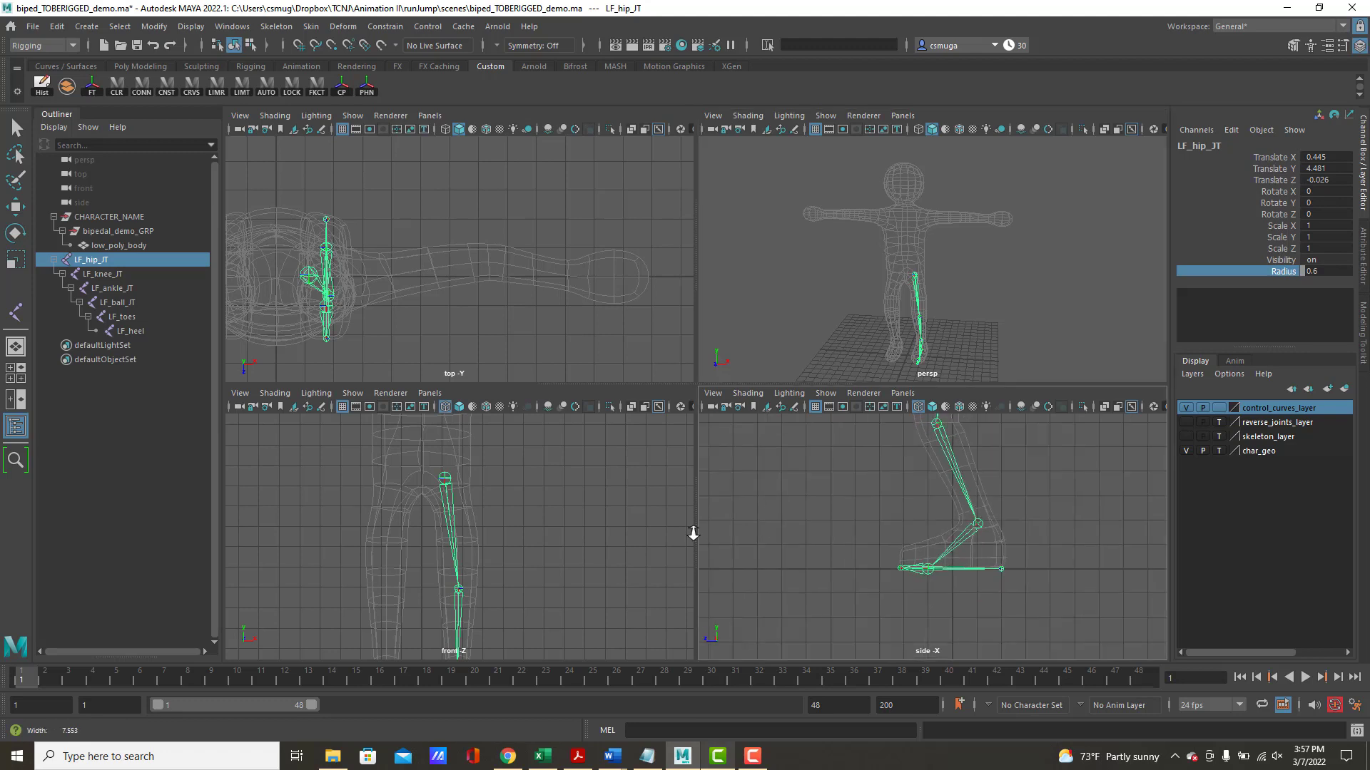
alt+middle_drag(985, 503, 920, 556)
alt+middle_drag(529, 488, 480, 536)
scroll(408, 542, down, 1)
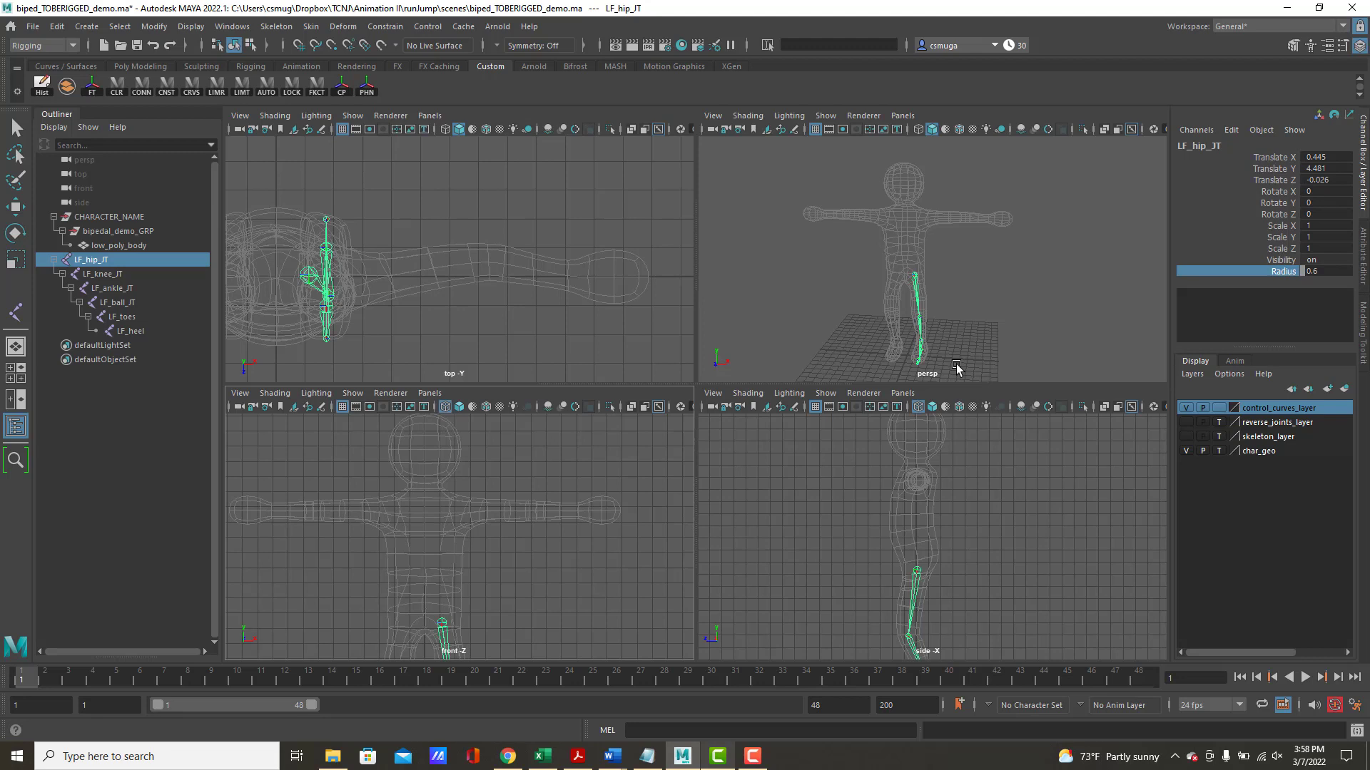
click(288, 33)
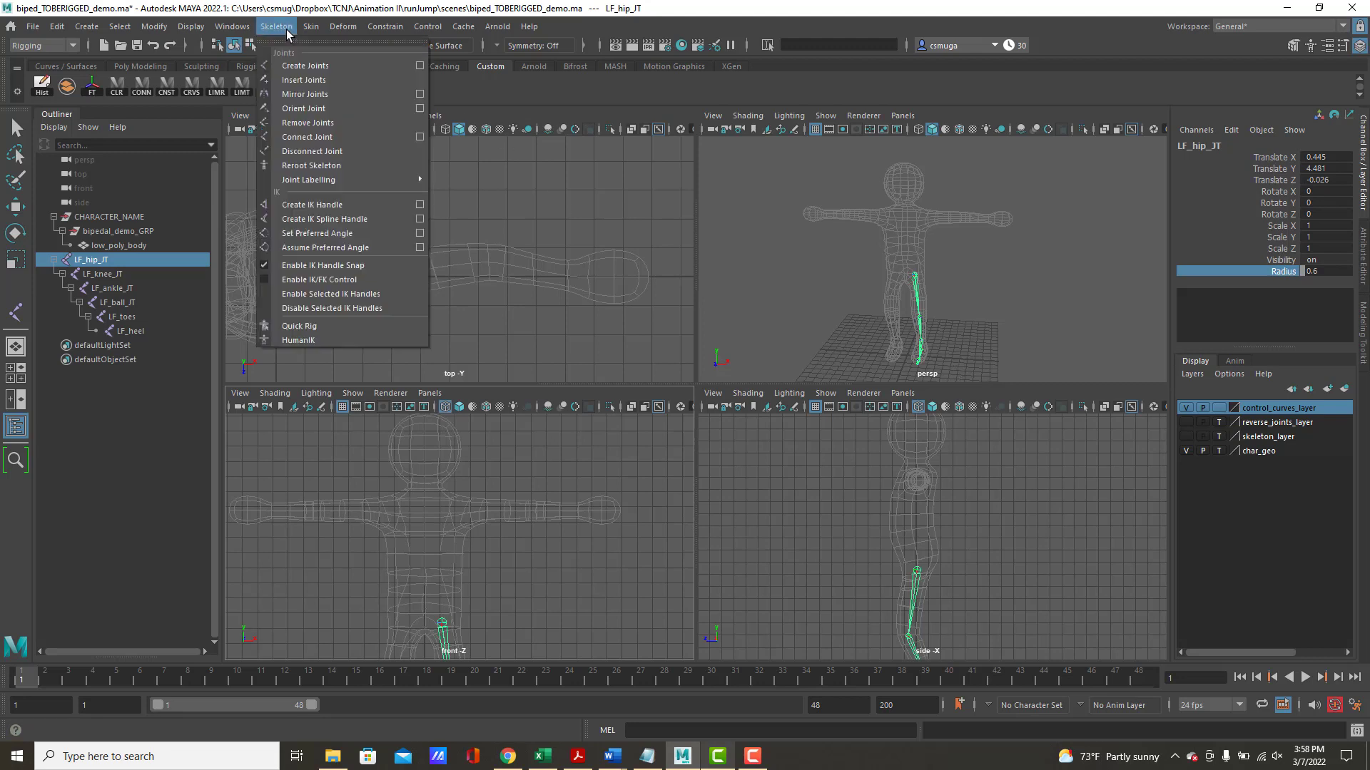
click(296, 69)
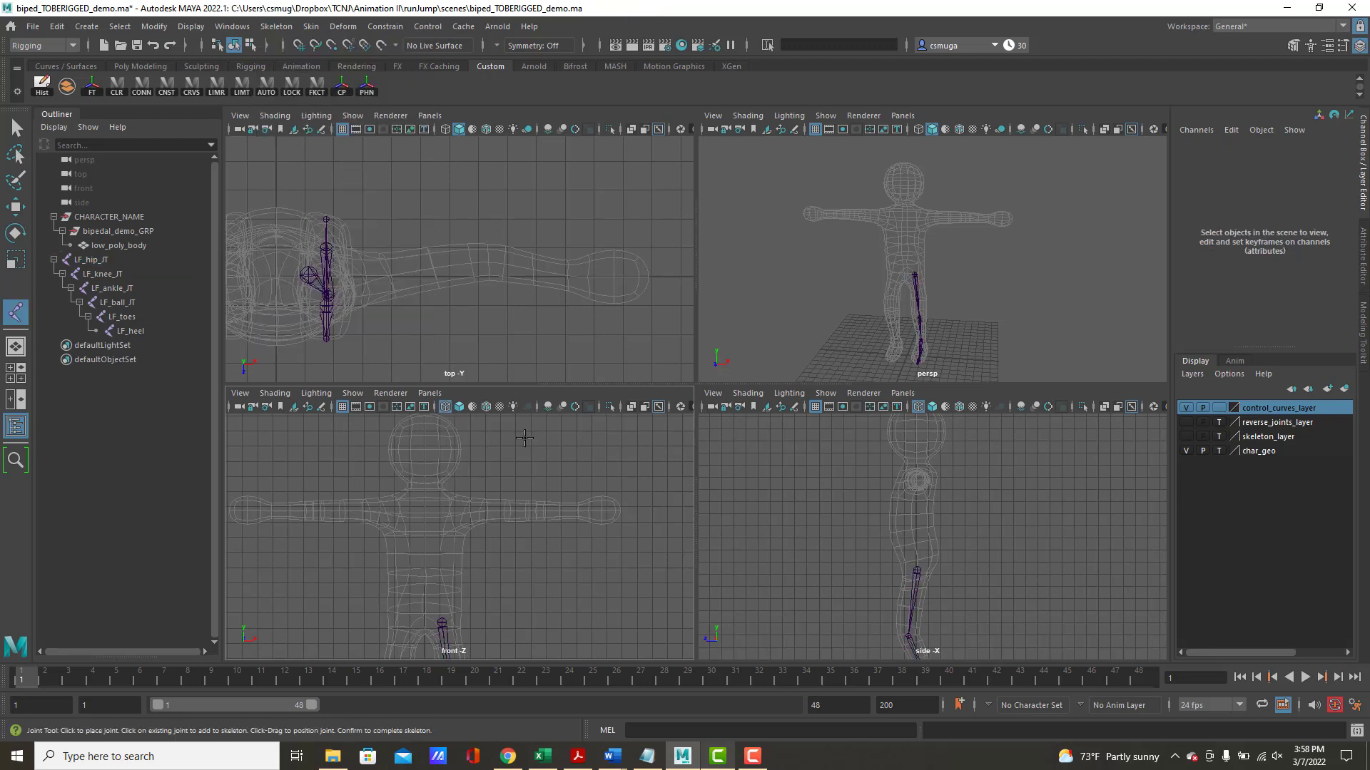
alt+right_drag(394, 515, 527, 515)
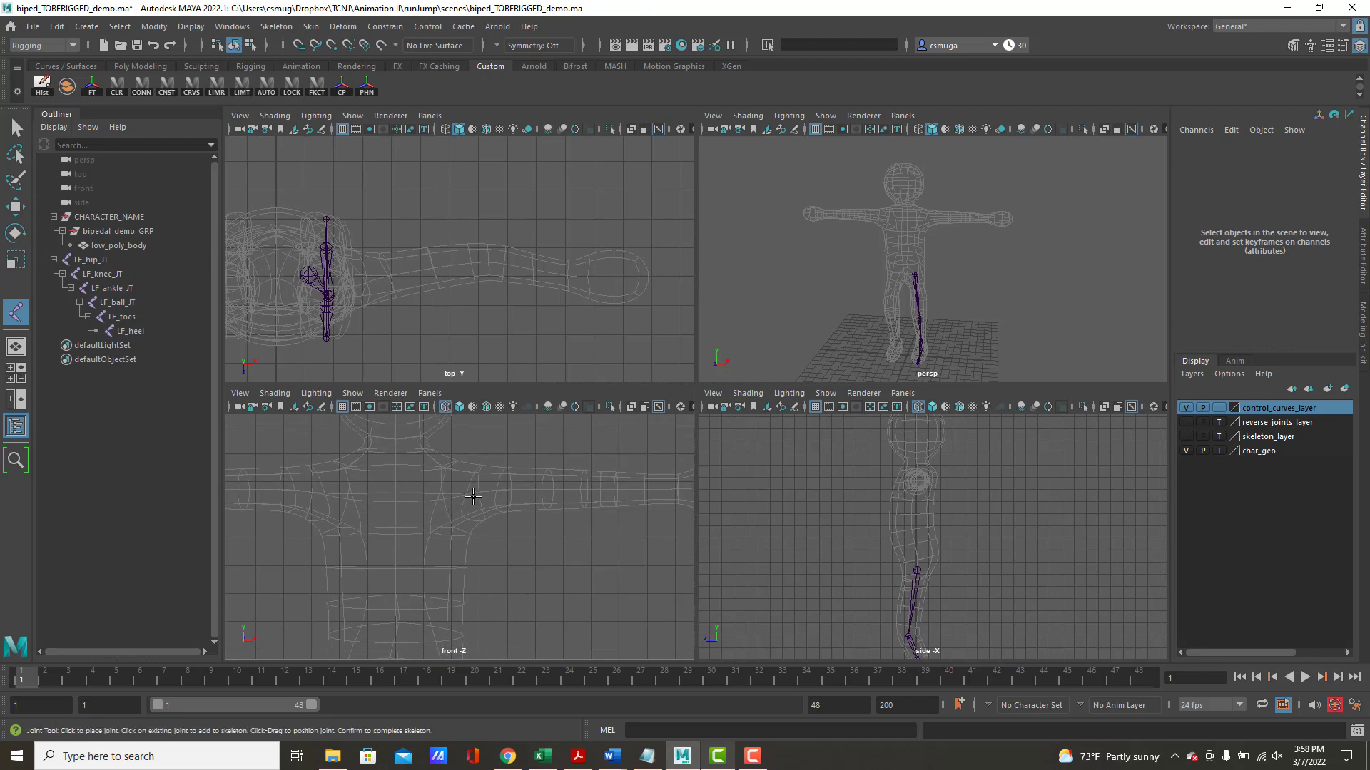
alt+middle_drag(473, 499, 341, 499)
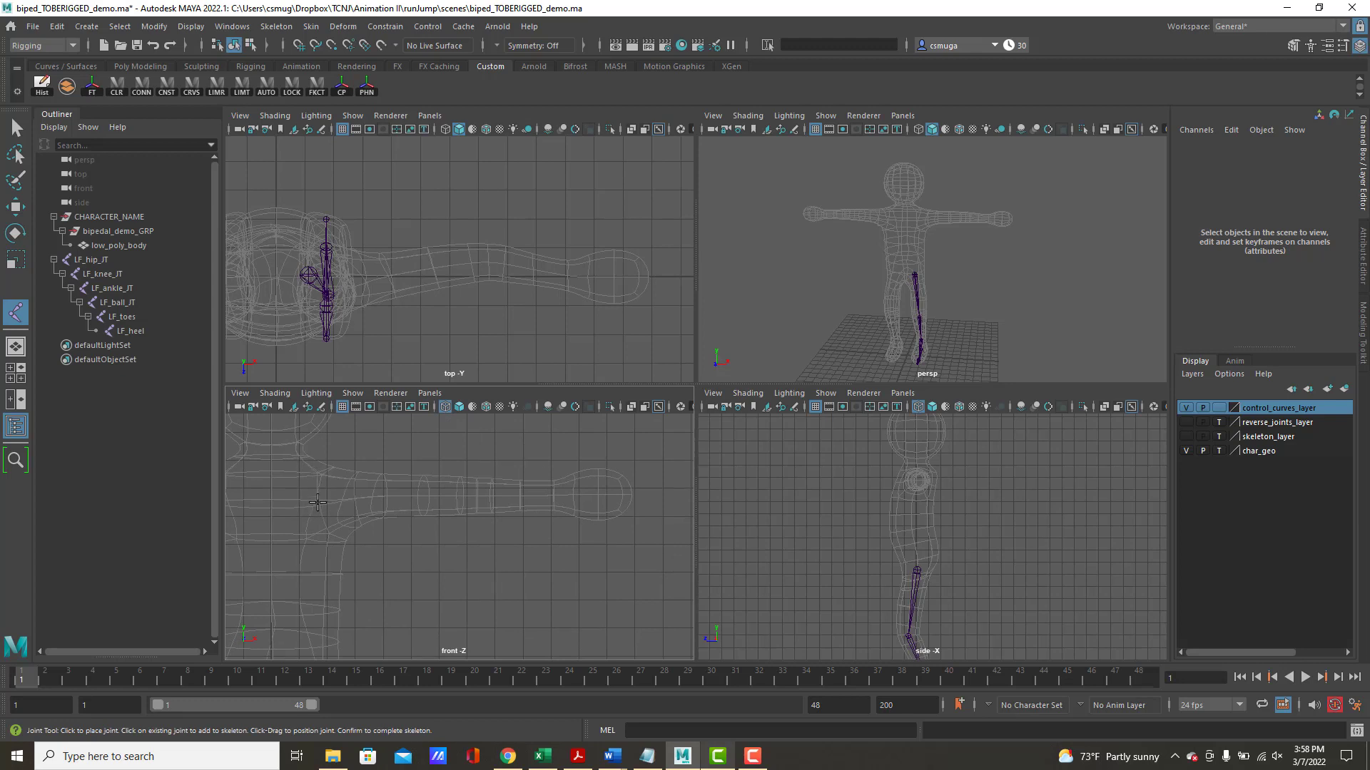
click(317, 503)
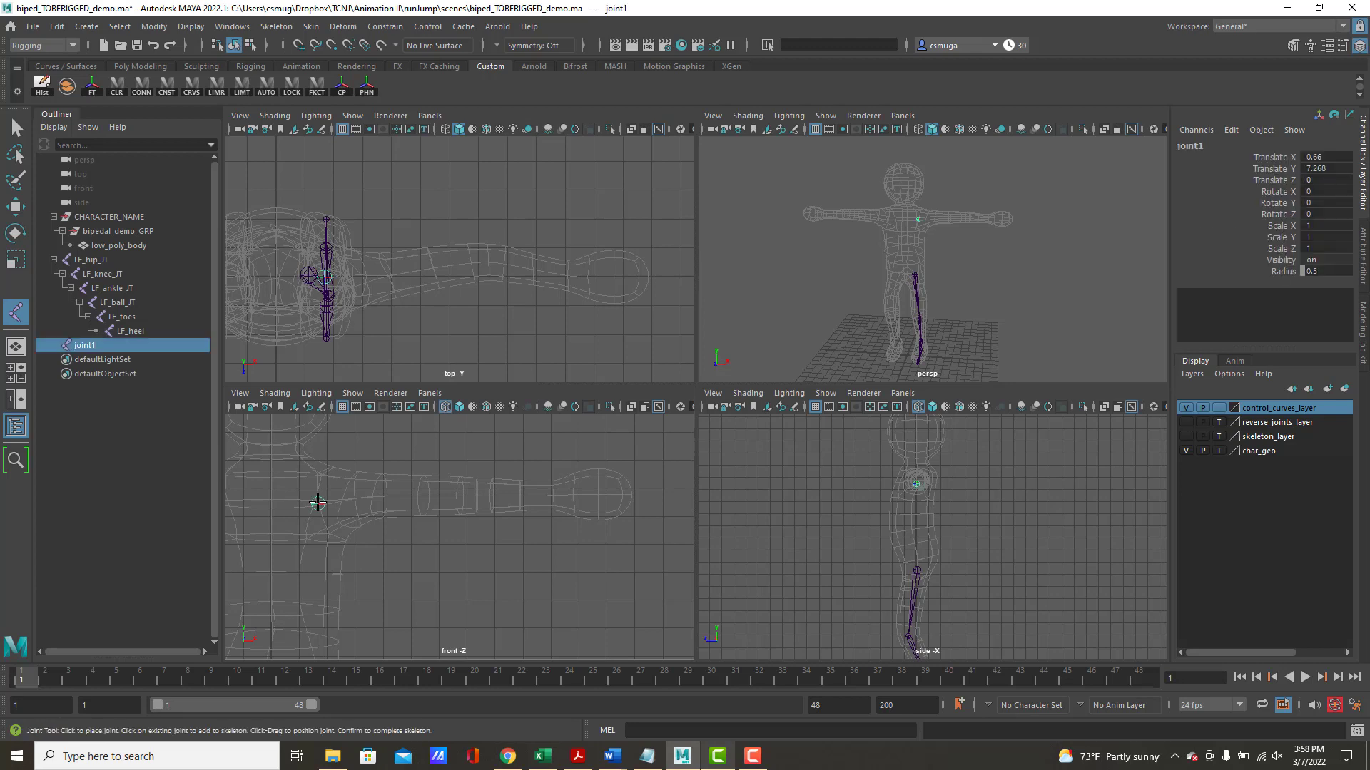
click(354, 494)
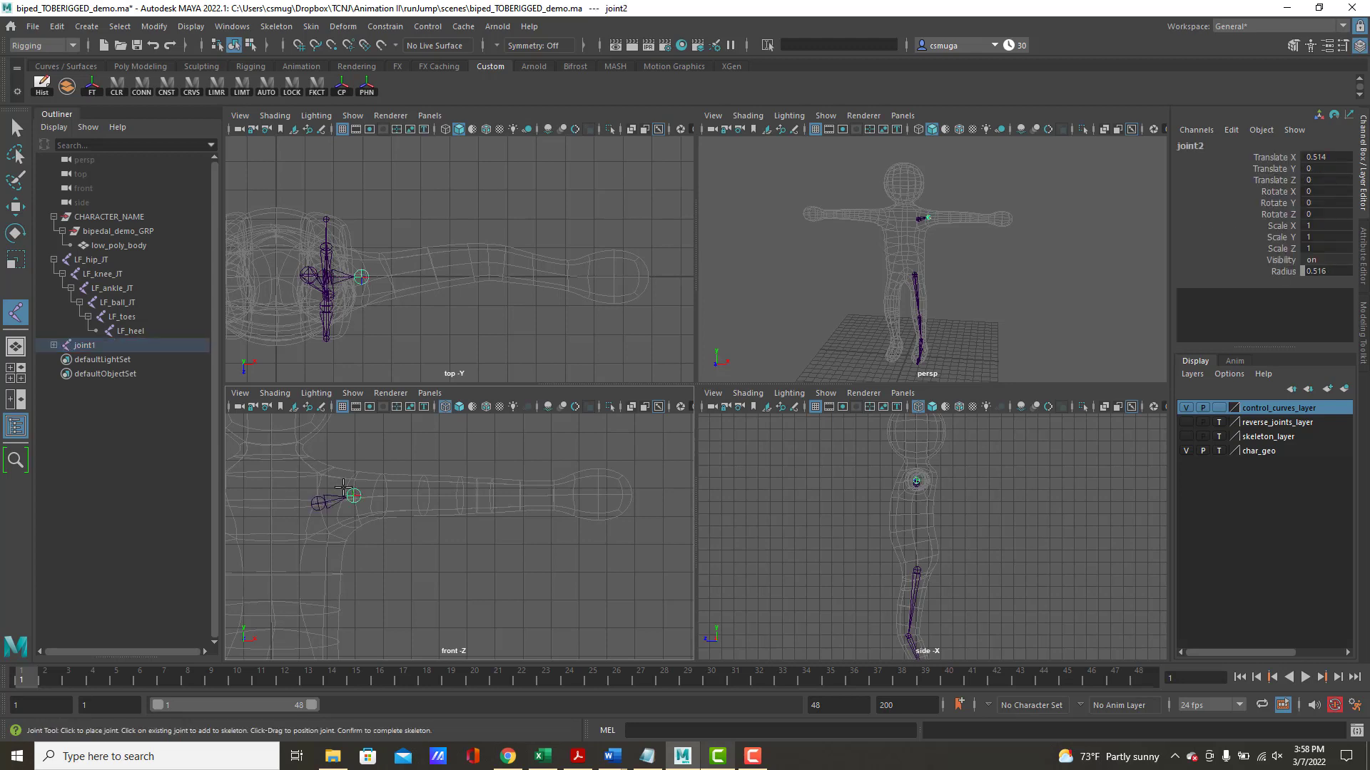
click(477, 495)
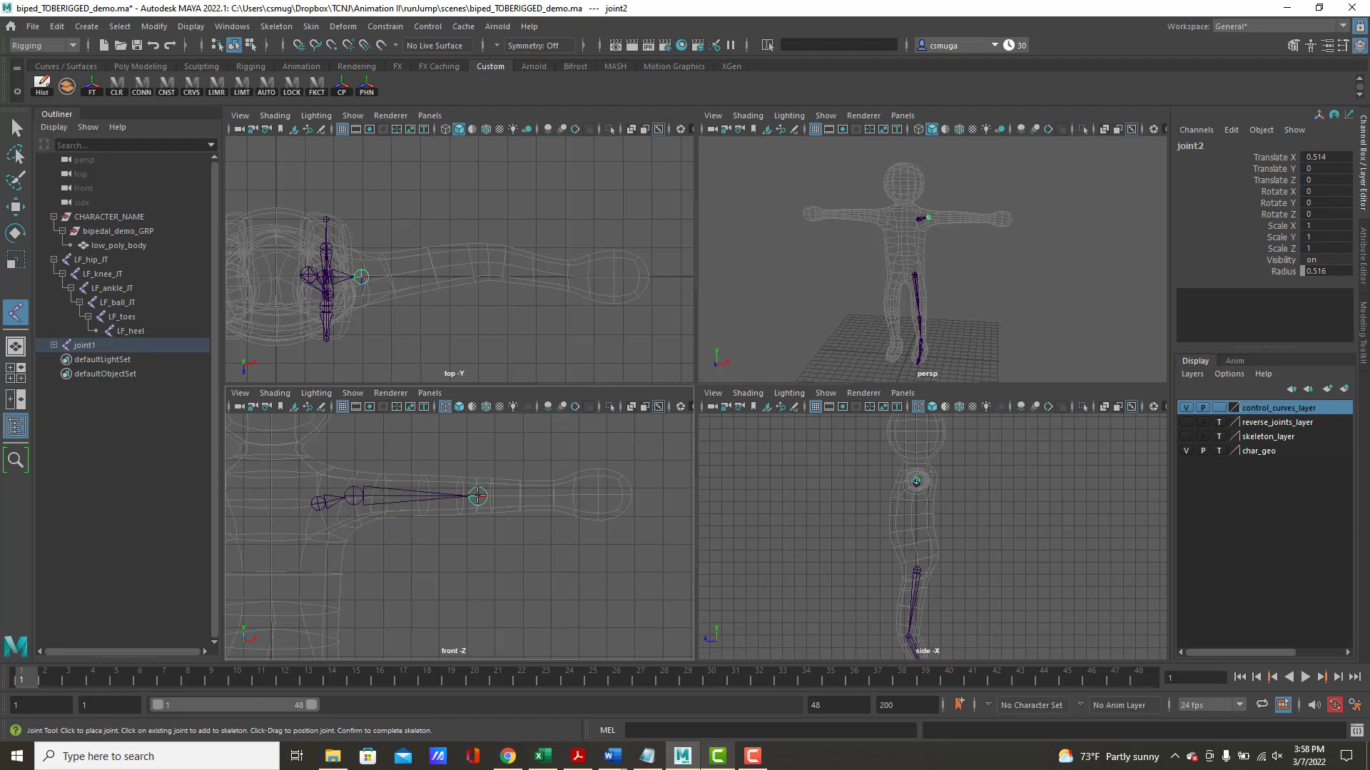
click(554, 496)
click(630, 495)
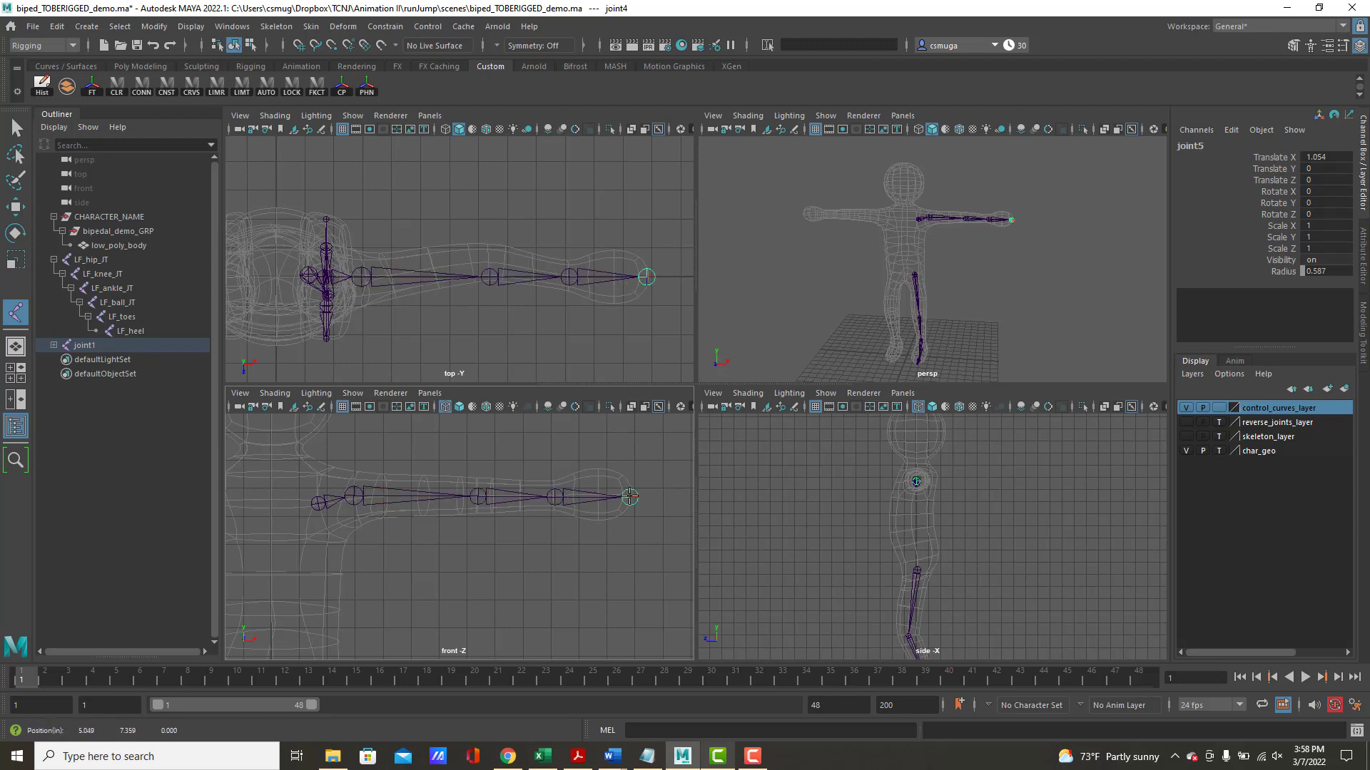
key(w)
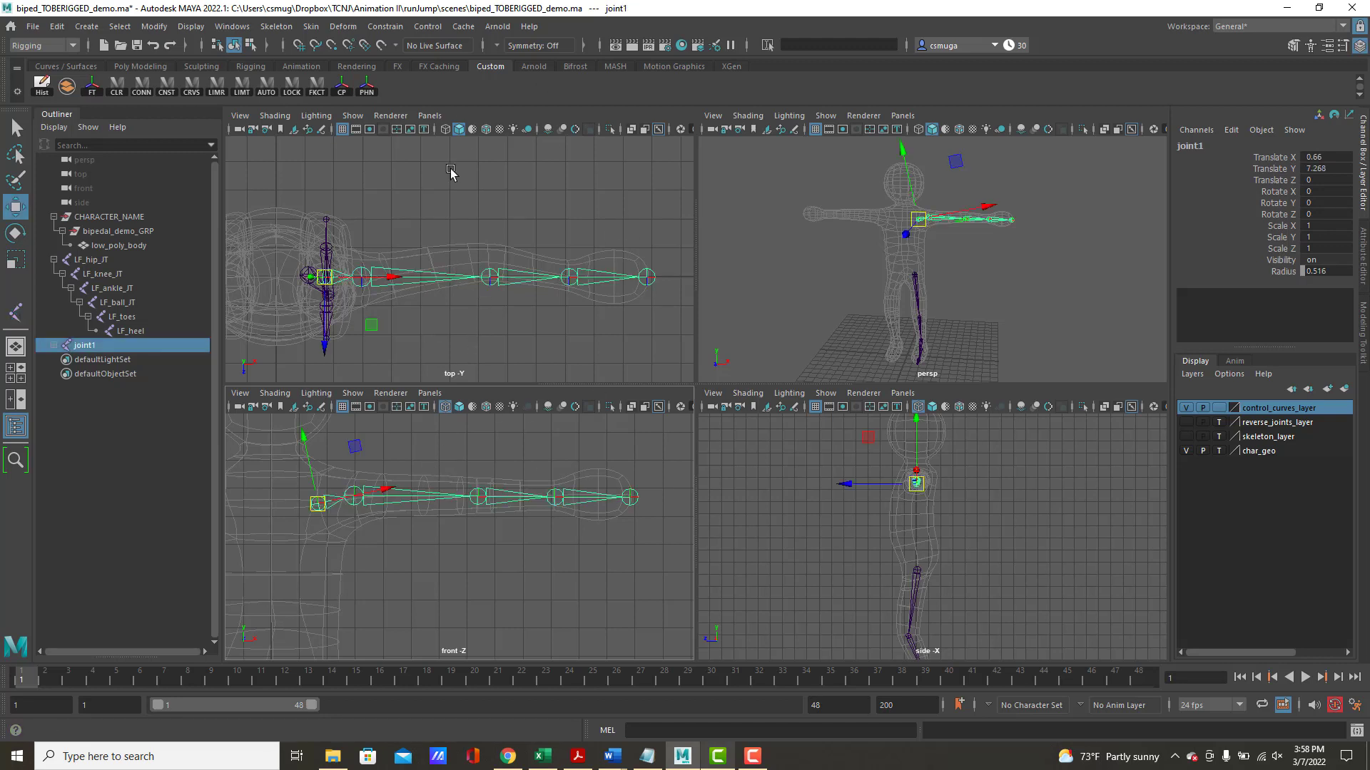
- Move only the elbow joint's pivot backward in the top view to about -0.207 in Z, leaving its child joints in place
alt+middle_drag(518, 227, 518, 274)
alt+right_drag(447, 232, 528, 258)
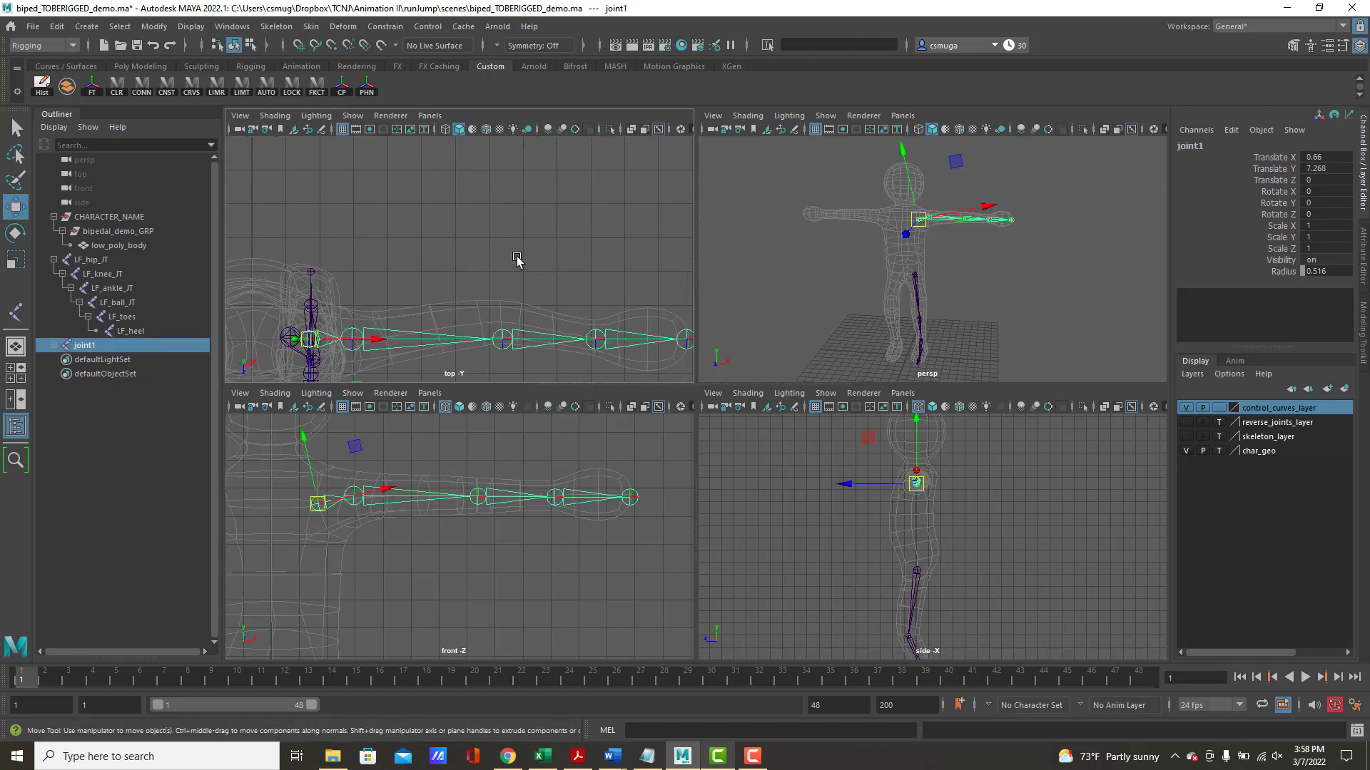
alt+middle_drag(517, 260, 545, 199)
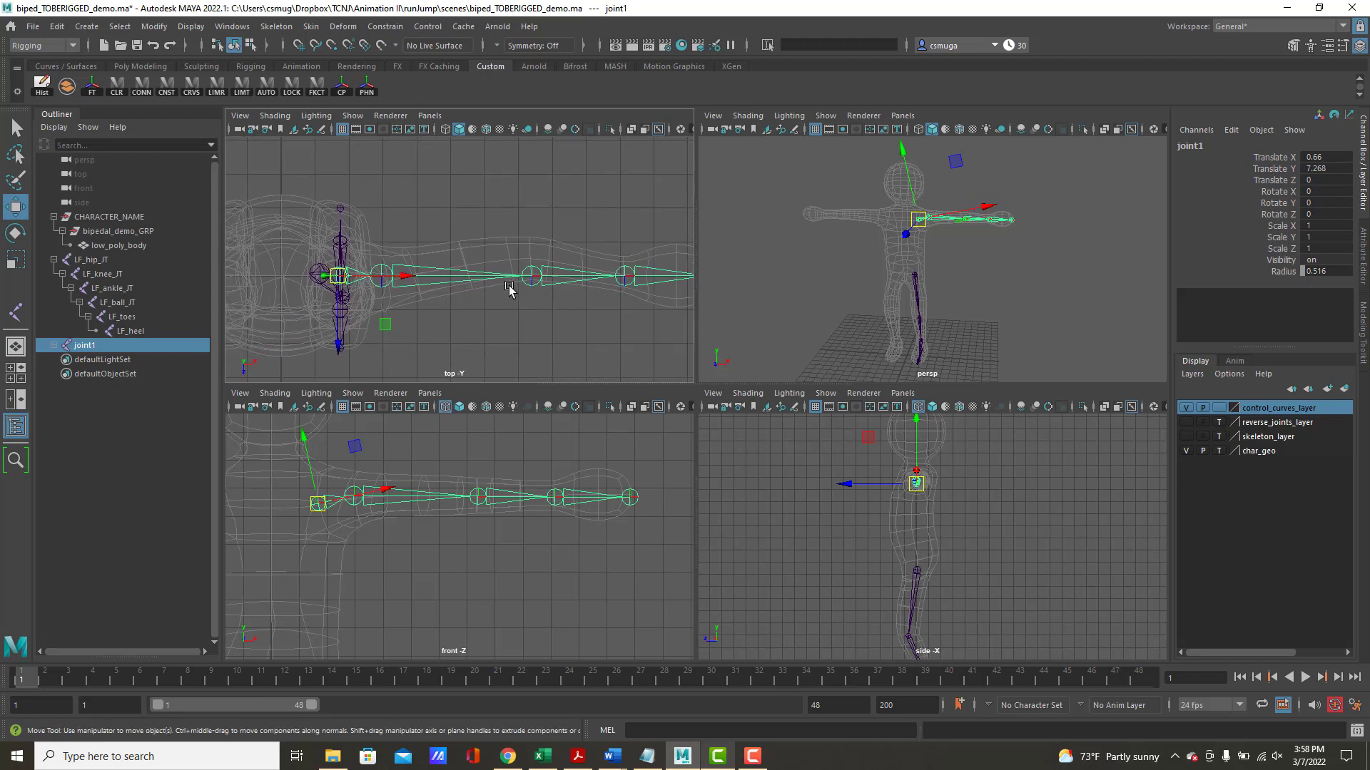
alt+middle_drag(526, 284, 446, 314)
click(452, 307)
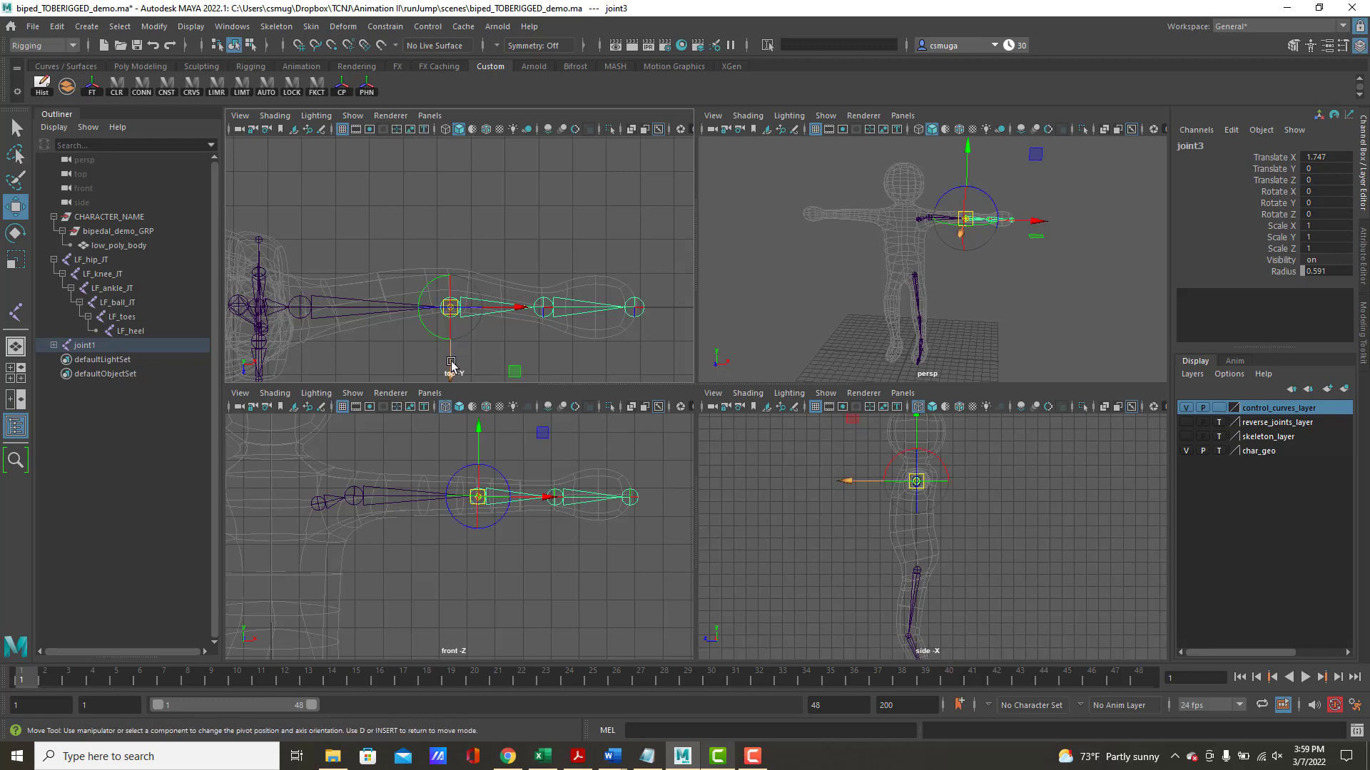
drag(449, 368, 451, 348)
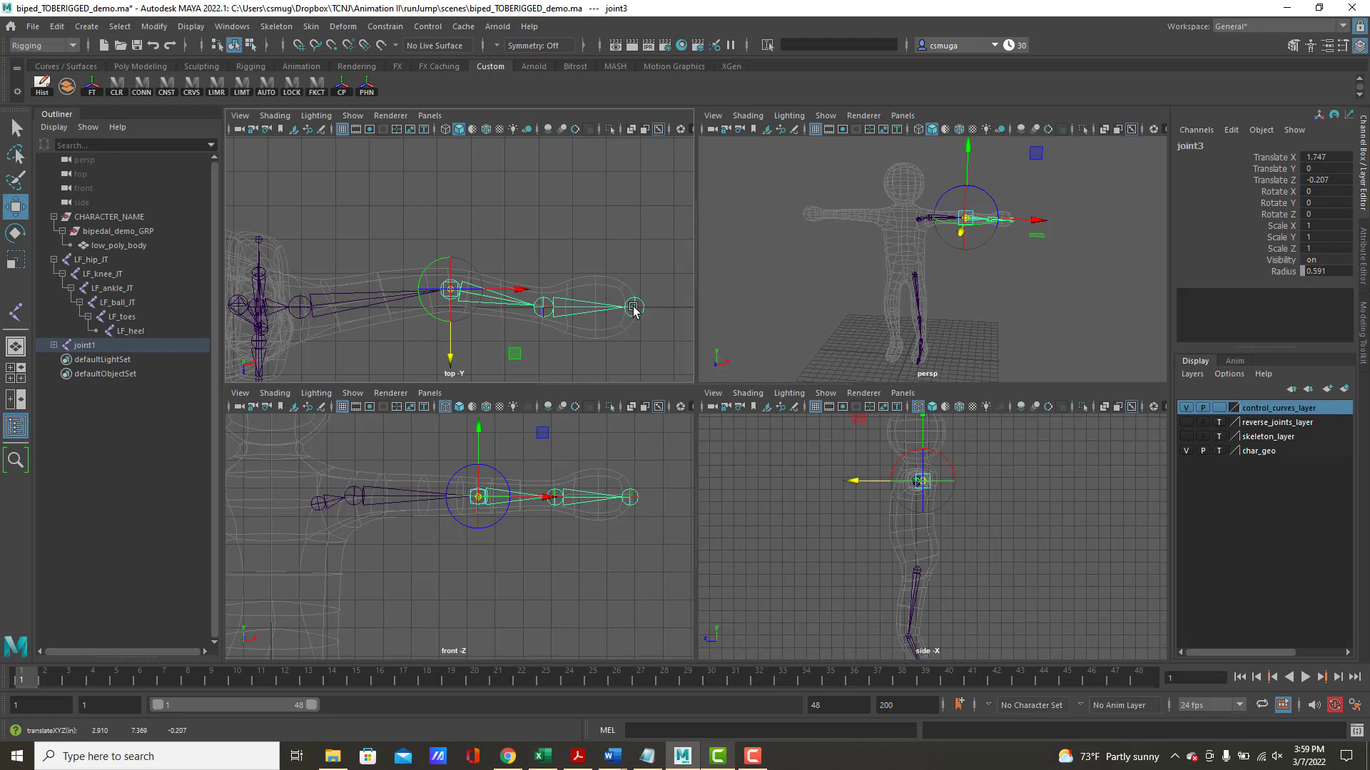
key(d)
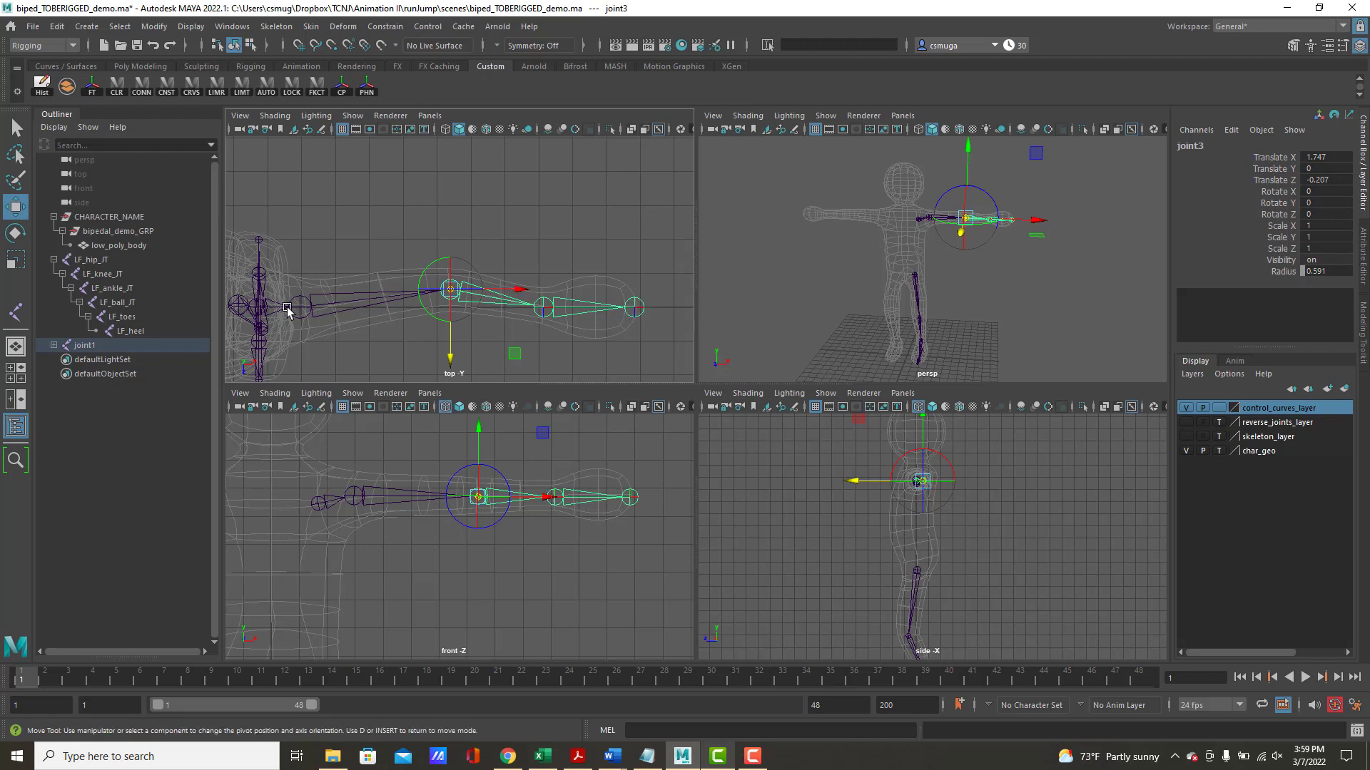
key(d)
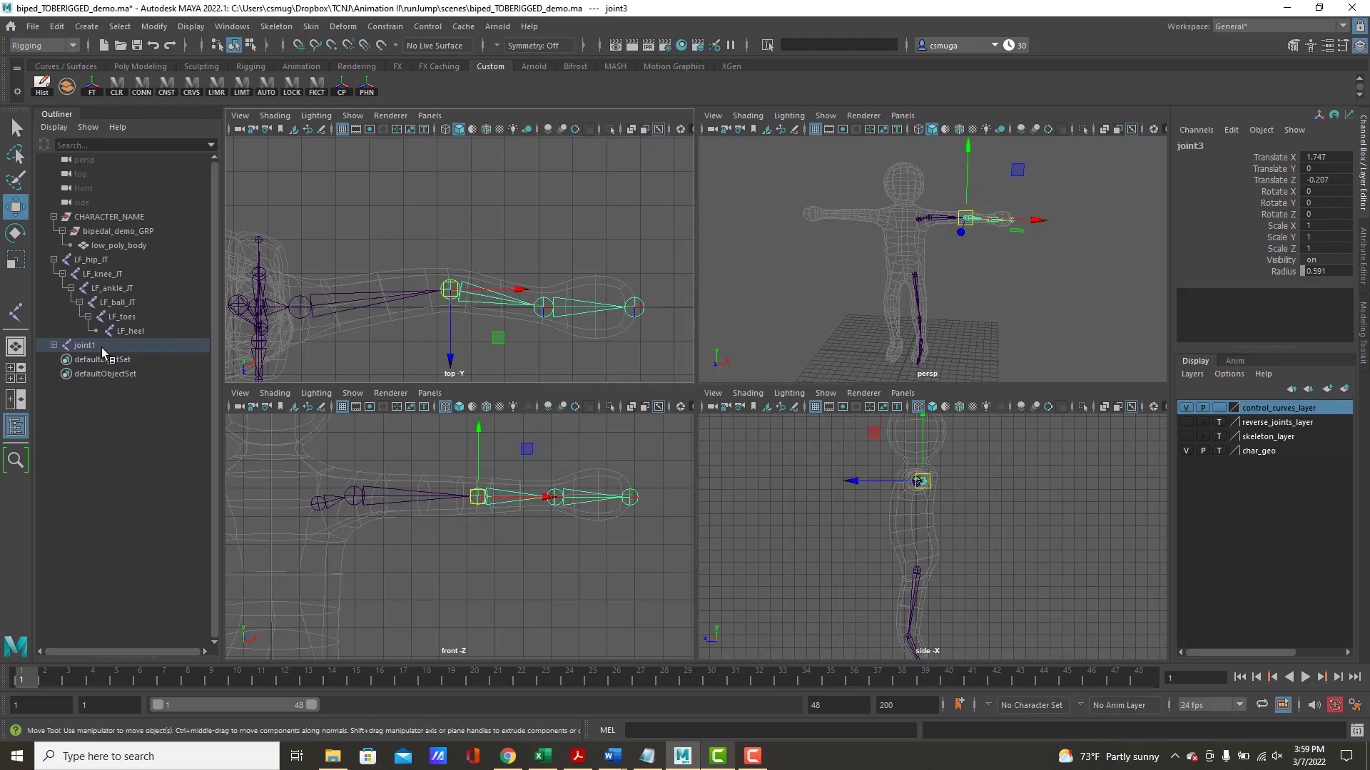
- Expand the new arm joint hierarchy and rename its root joint clav_JT
click(53, 346)
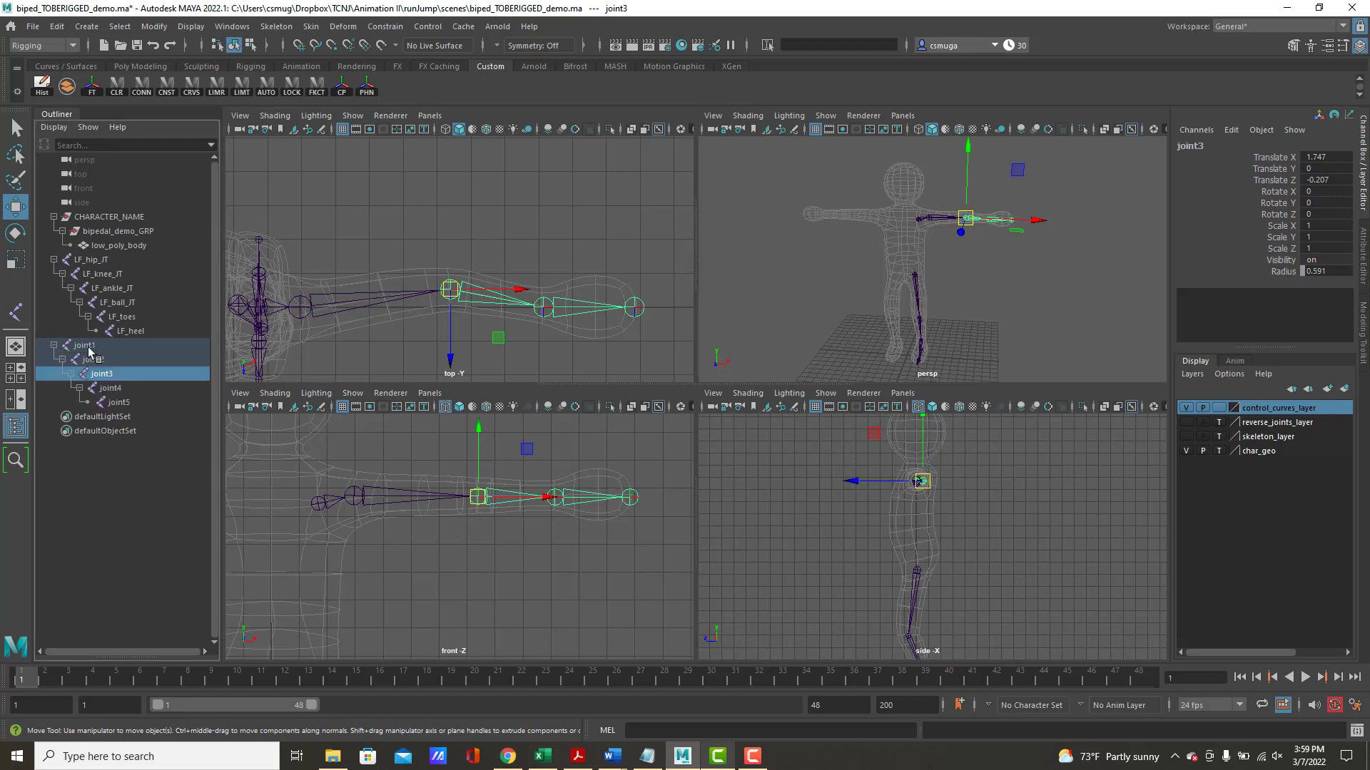
alt+middle_drag(385, 346, 503, 296)
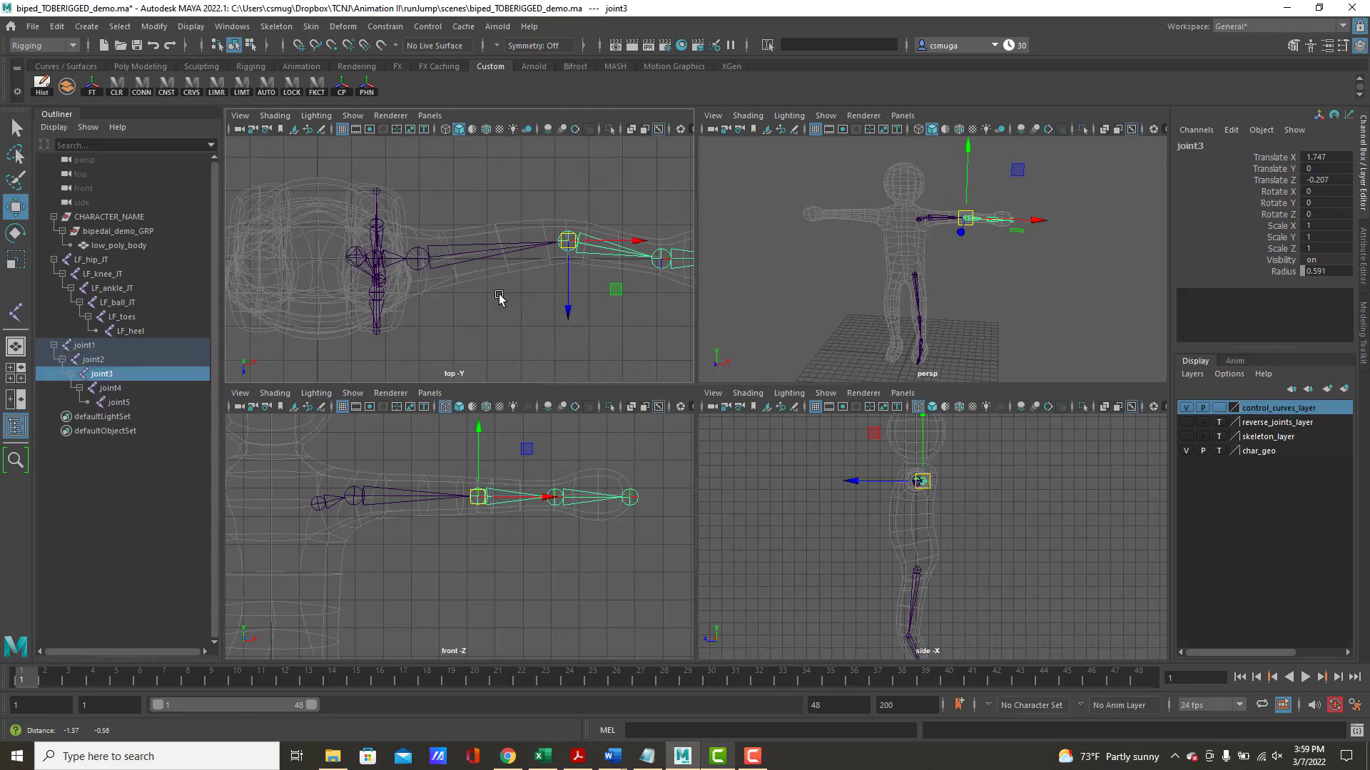
double_click(86, 346)
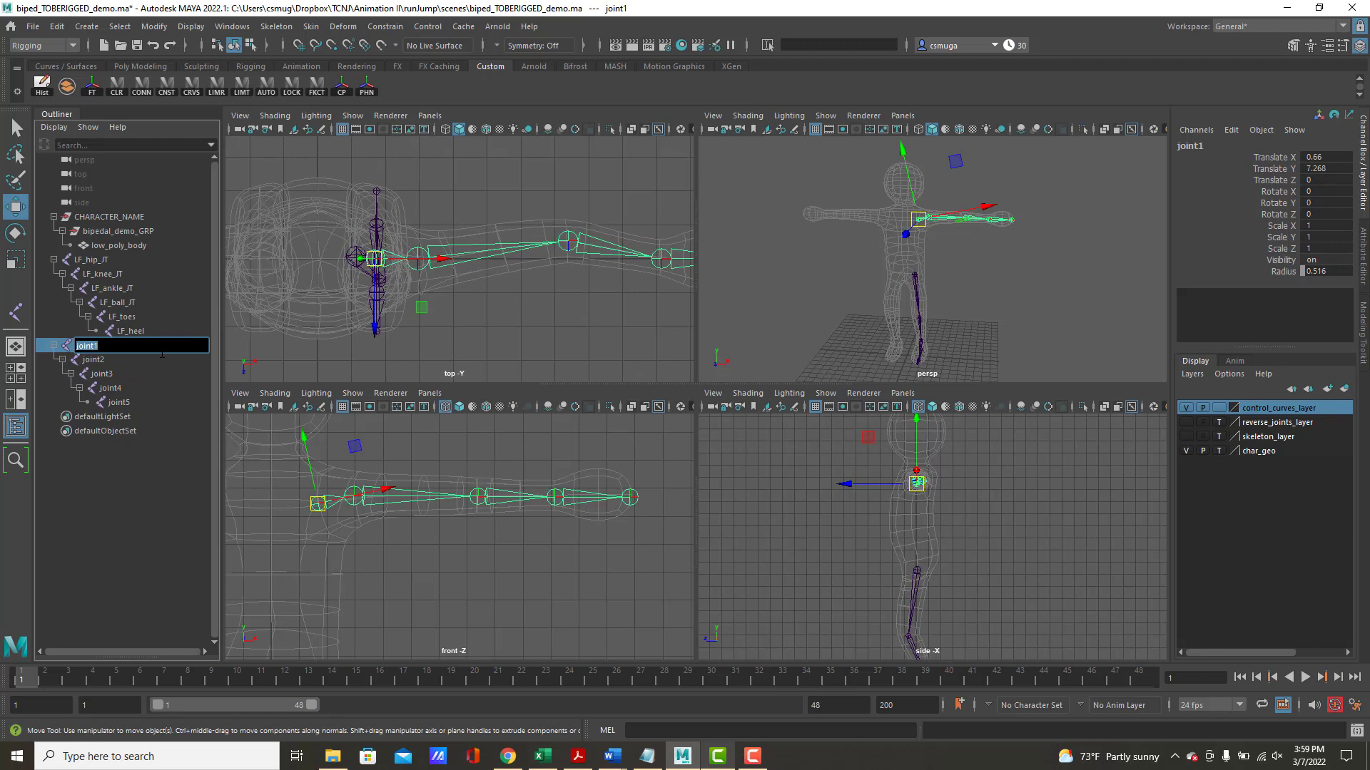
text(d)
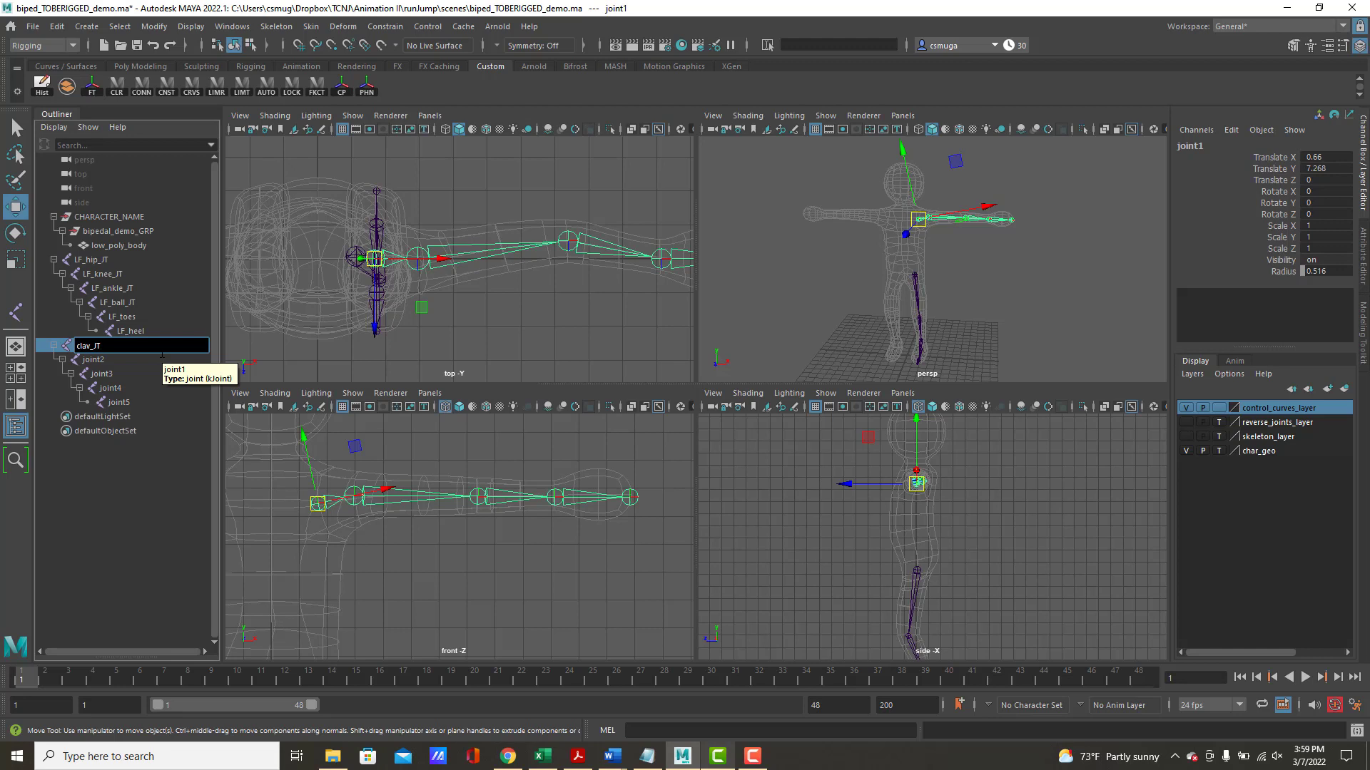
key(Return)
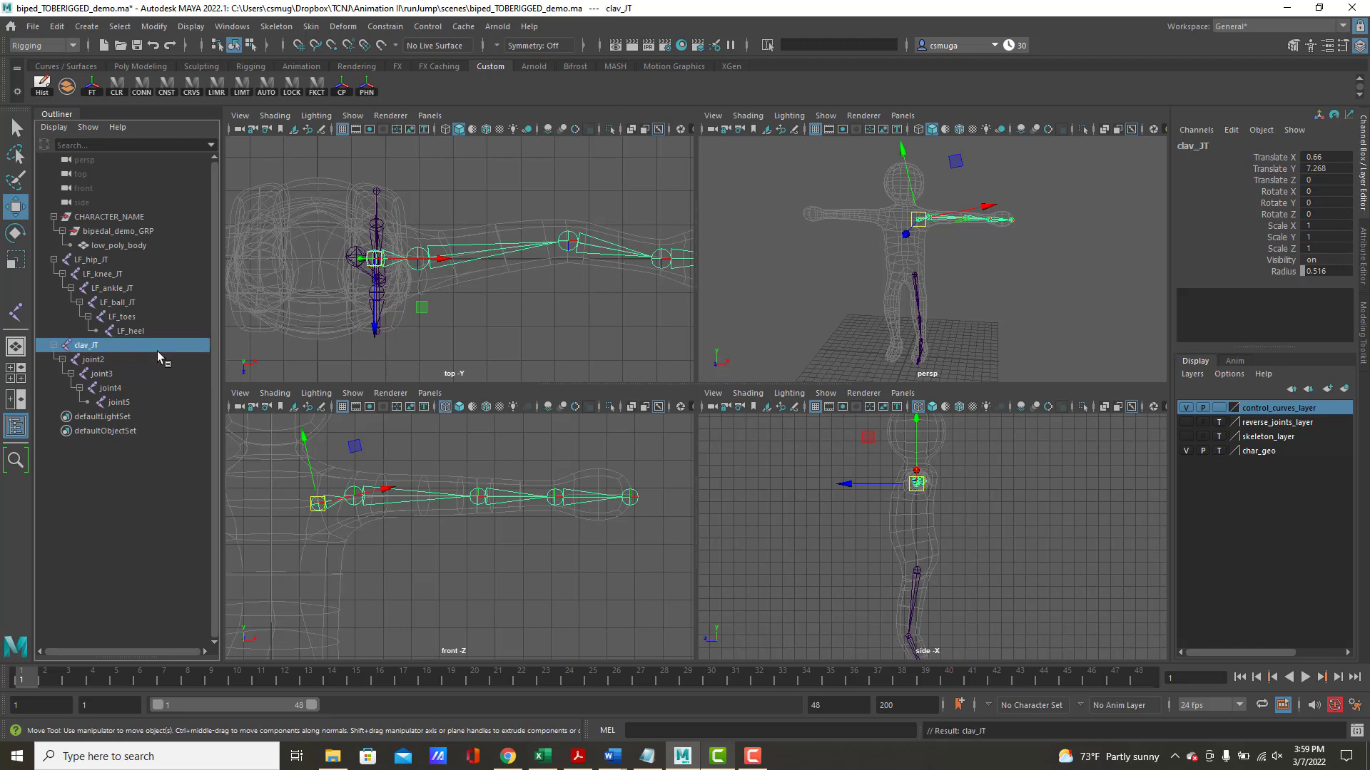
- Rename the second and third arm joints shoulder_JT and elbow_JT
double_click(95, 360)
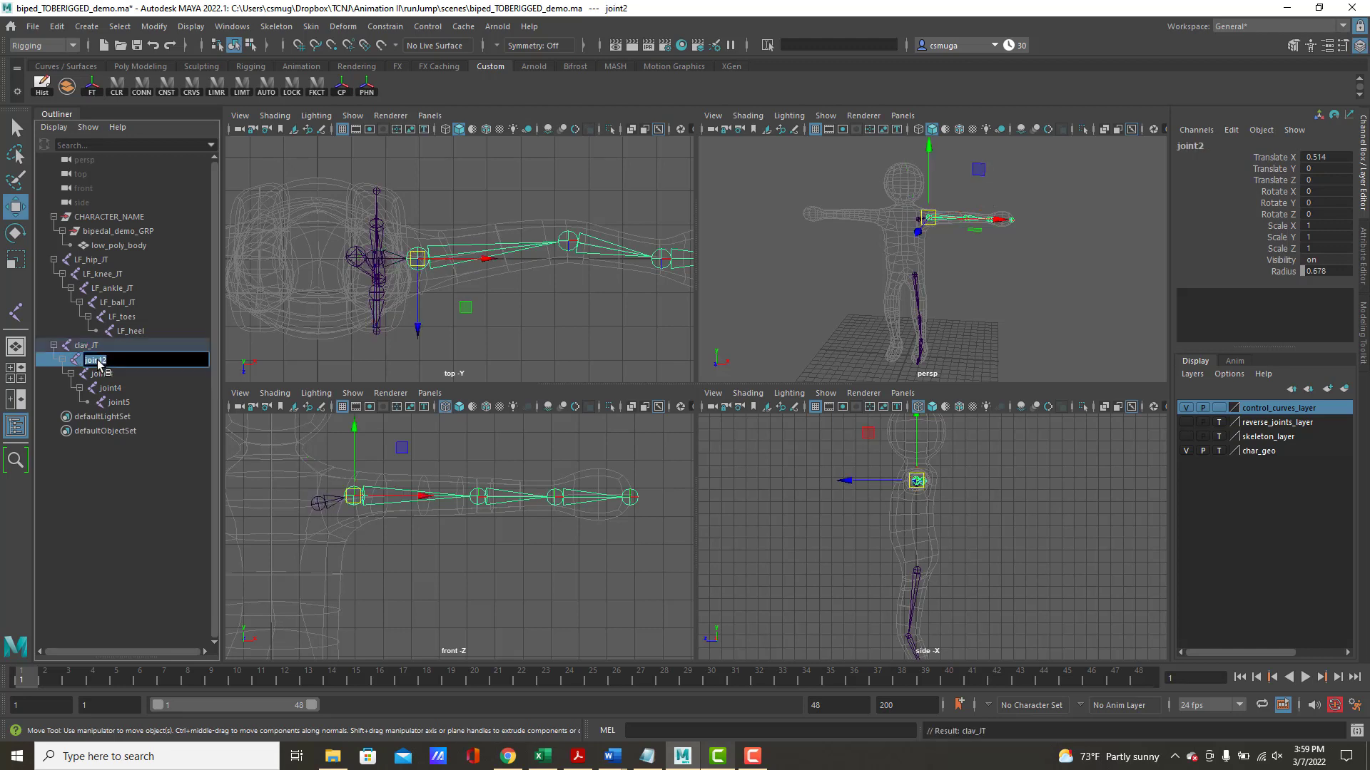
text(shoulder_JT)
key(Return)
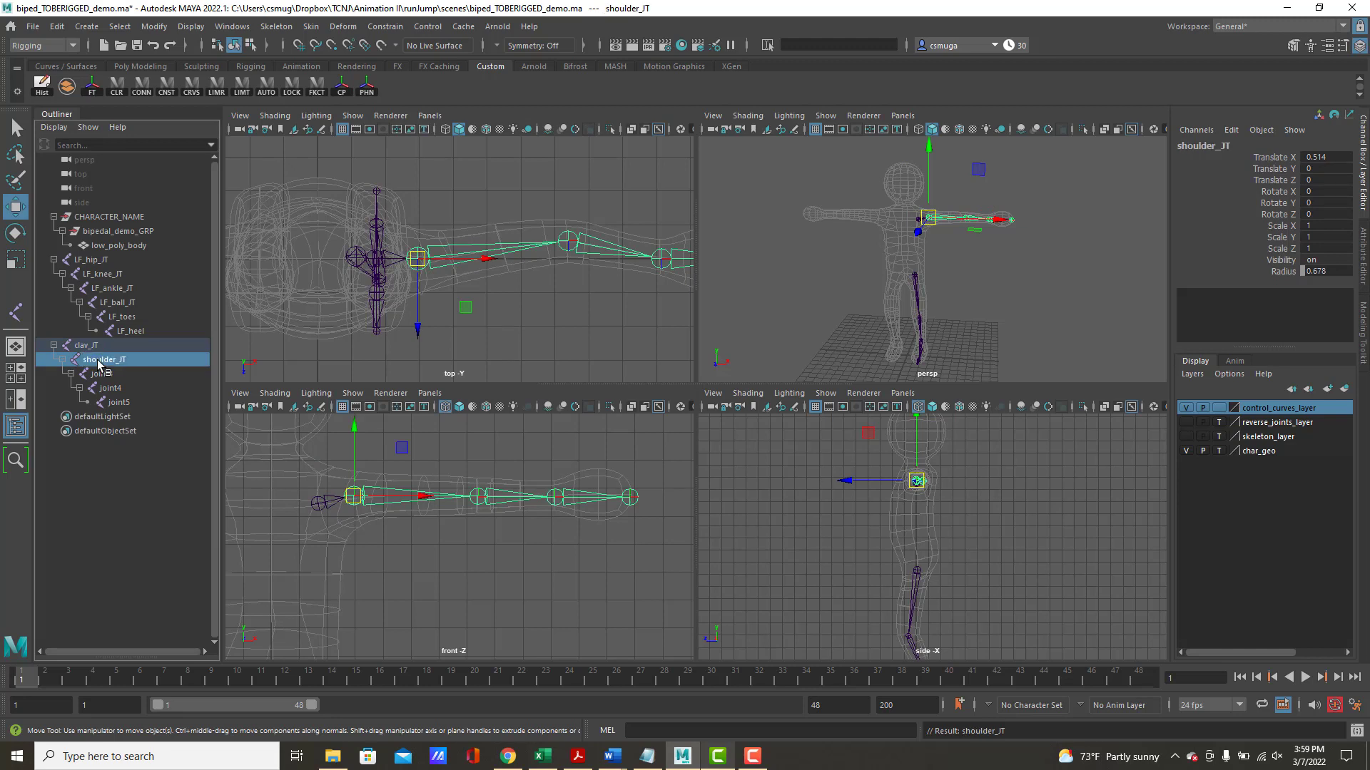
double_click(102, 373)
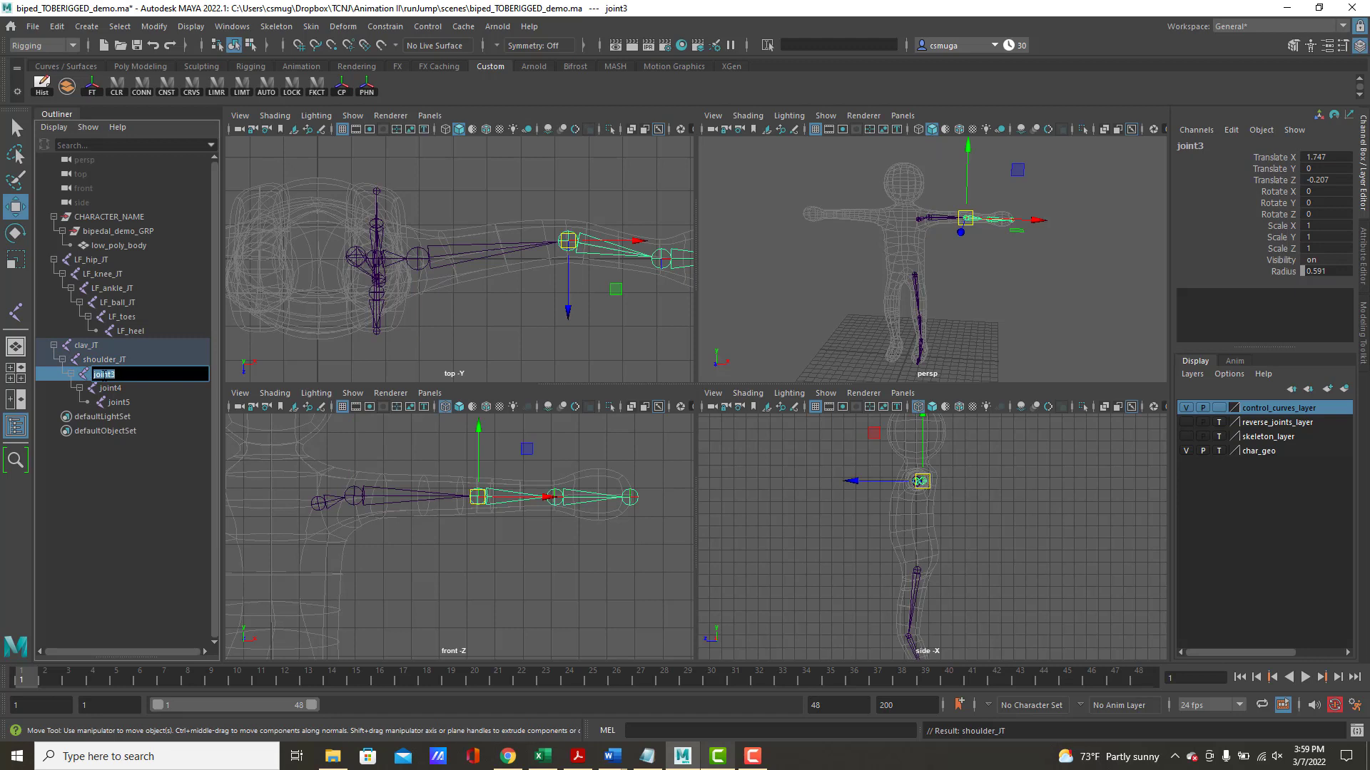
text(elbow_JT)
key(Return)
- Rename the fourth arm joint wrist_JT and the end joint fingers
double_click(113, 389)
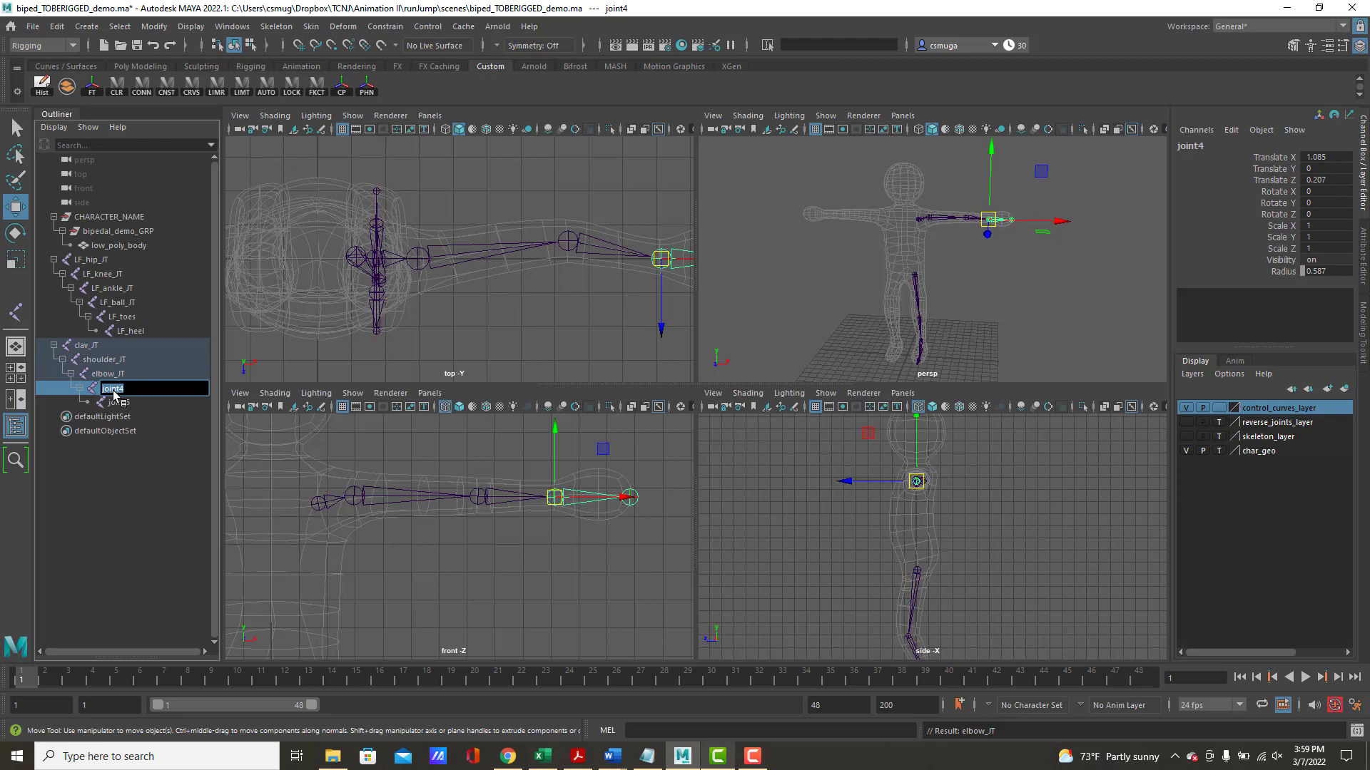
text(wrist_JT)
key(Return)
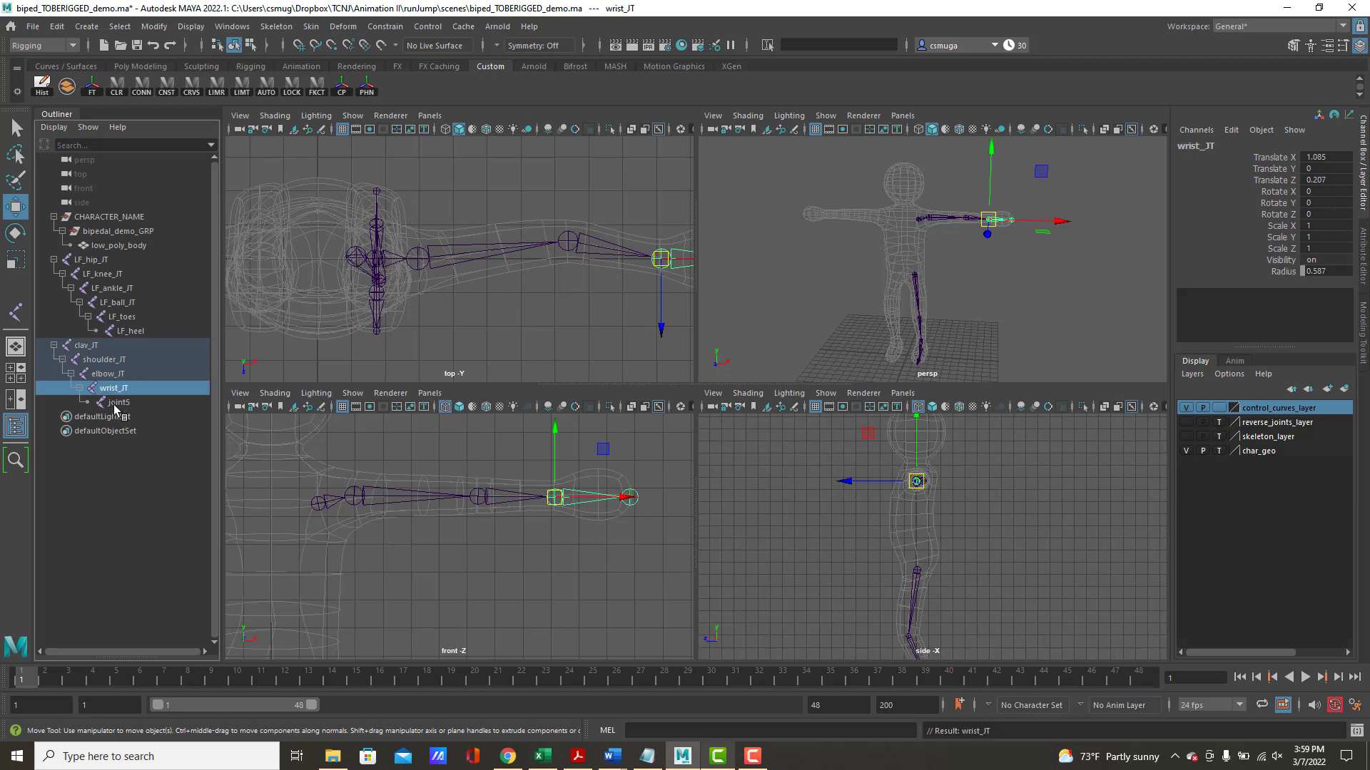
double_click(113, 403)
text(fingers)
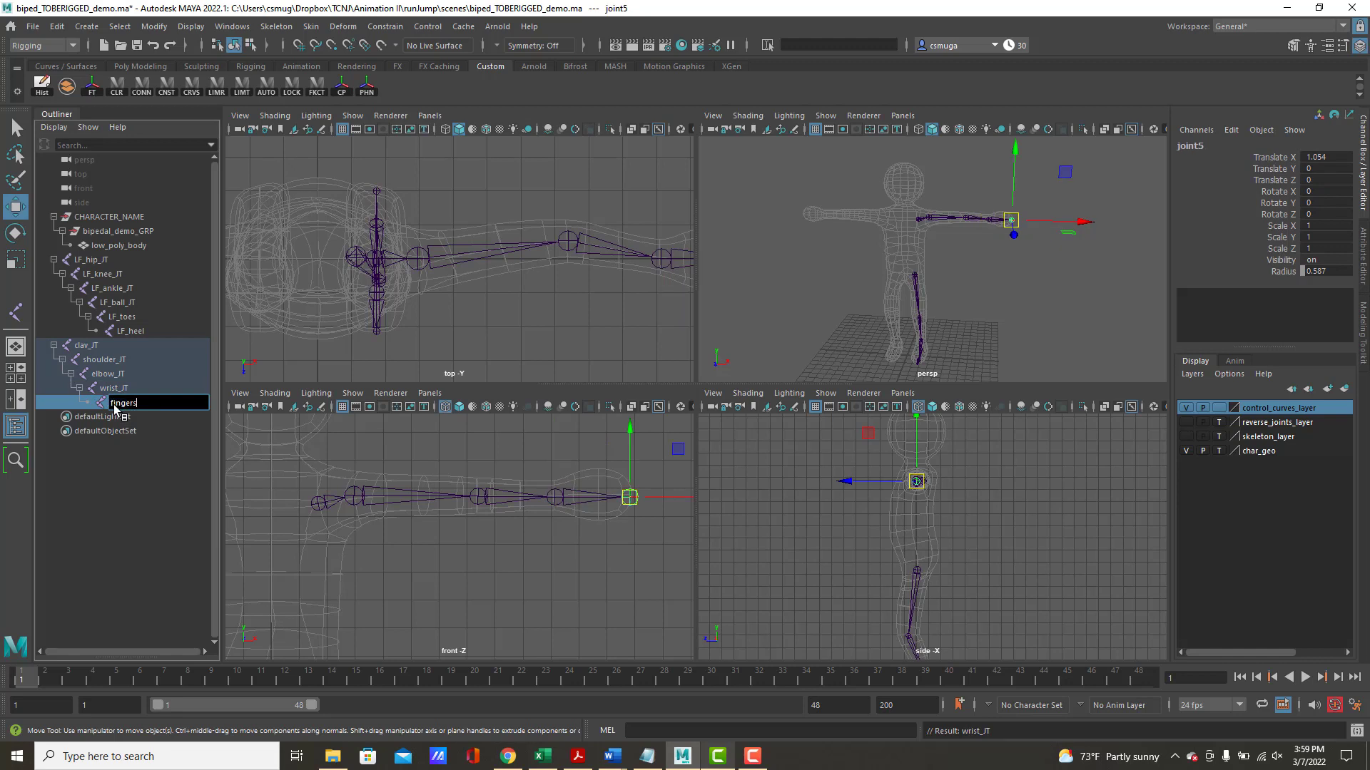
key(Return)
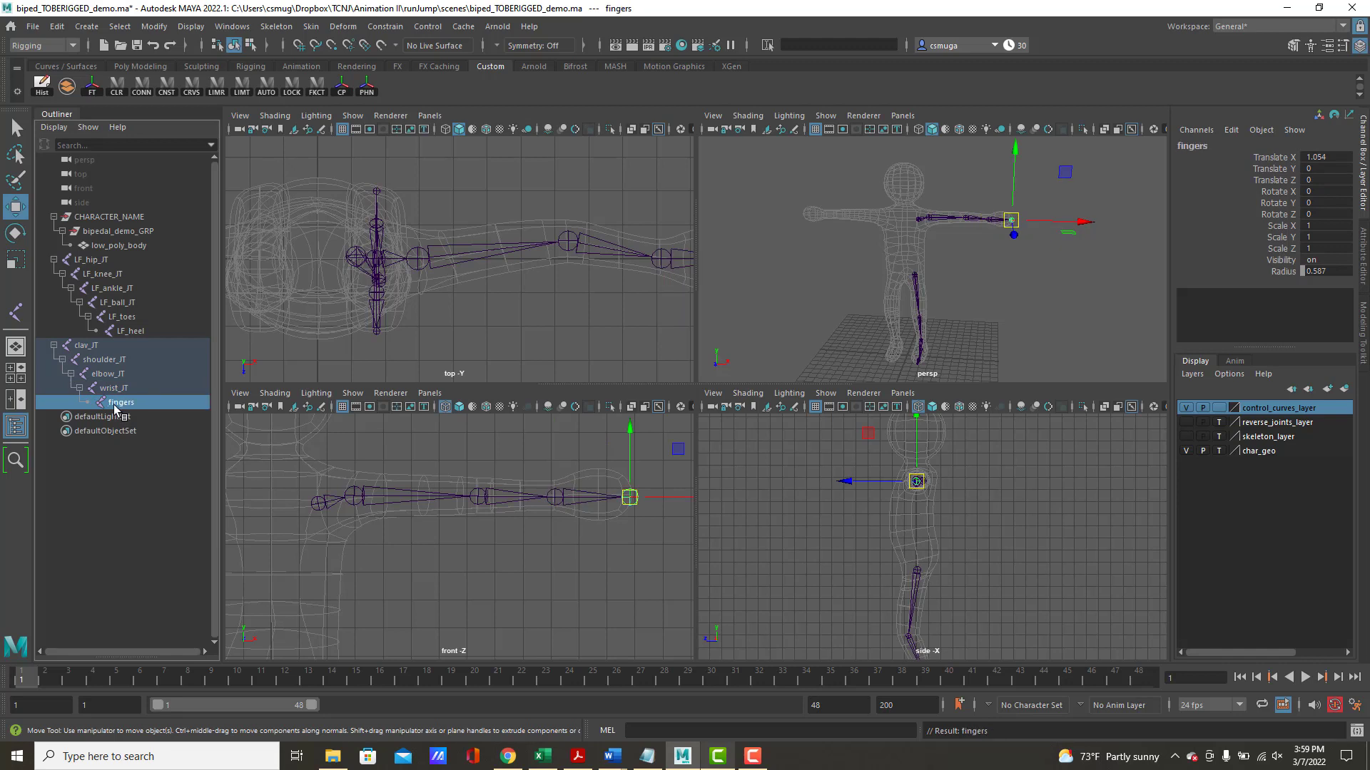
- Examine the arm joints from fingertips to clavicle up close in a maximized perspective view
alt+middle_drag(637, 492, 386, 478)
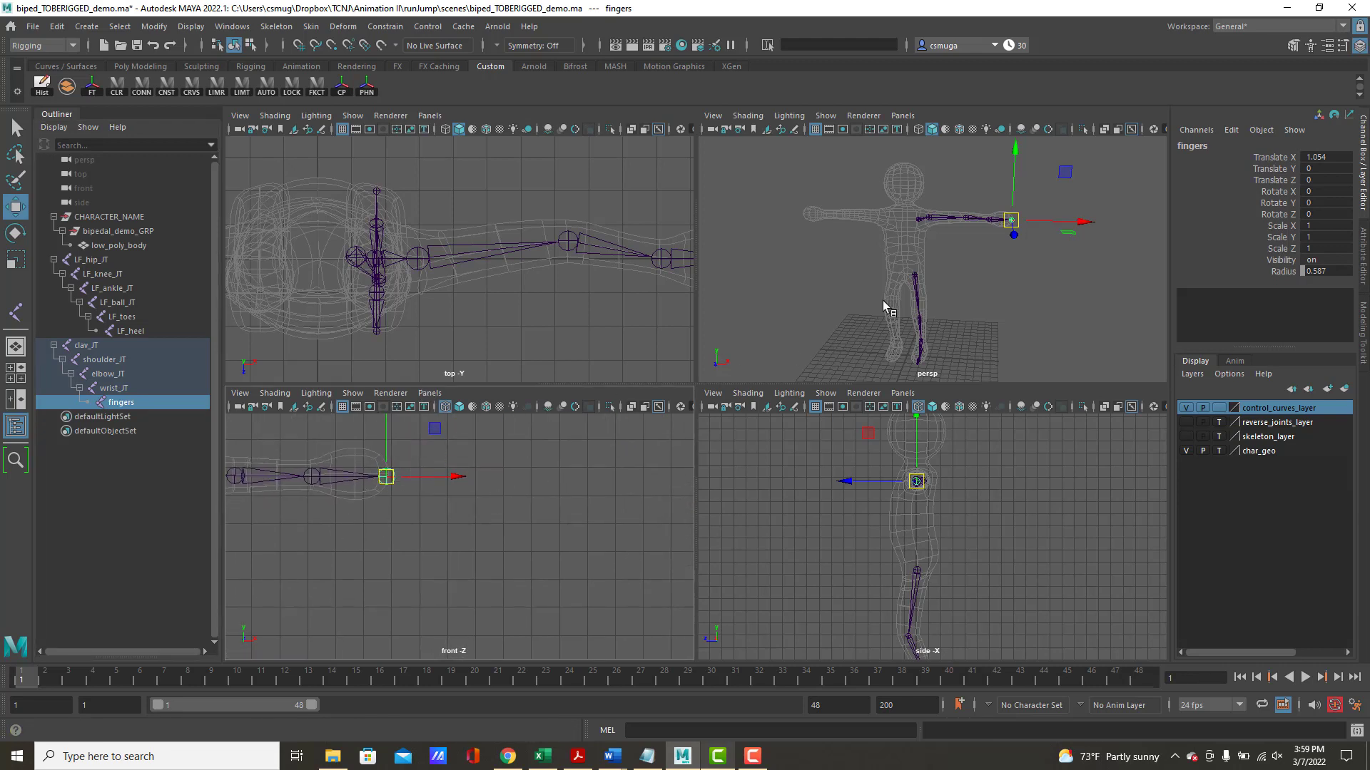
alt+middle_drag(927, 227, 946, 263)
scroll(939, 302, up, 6)
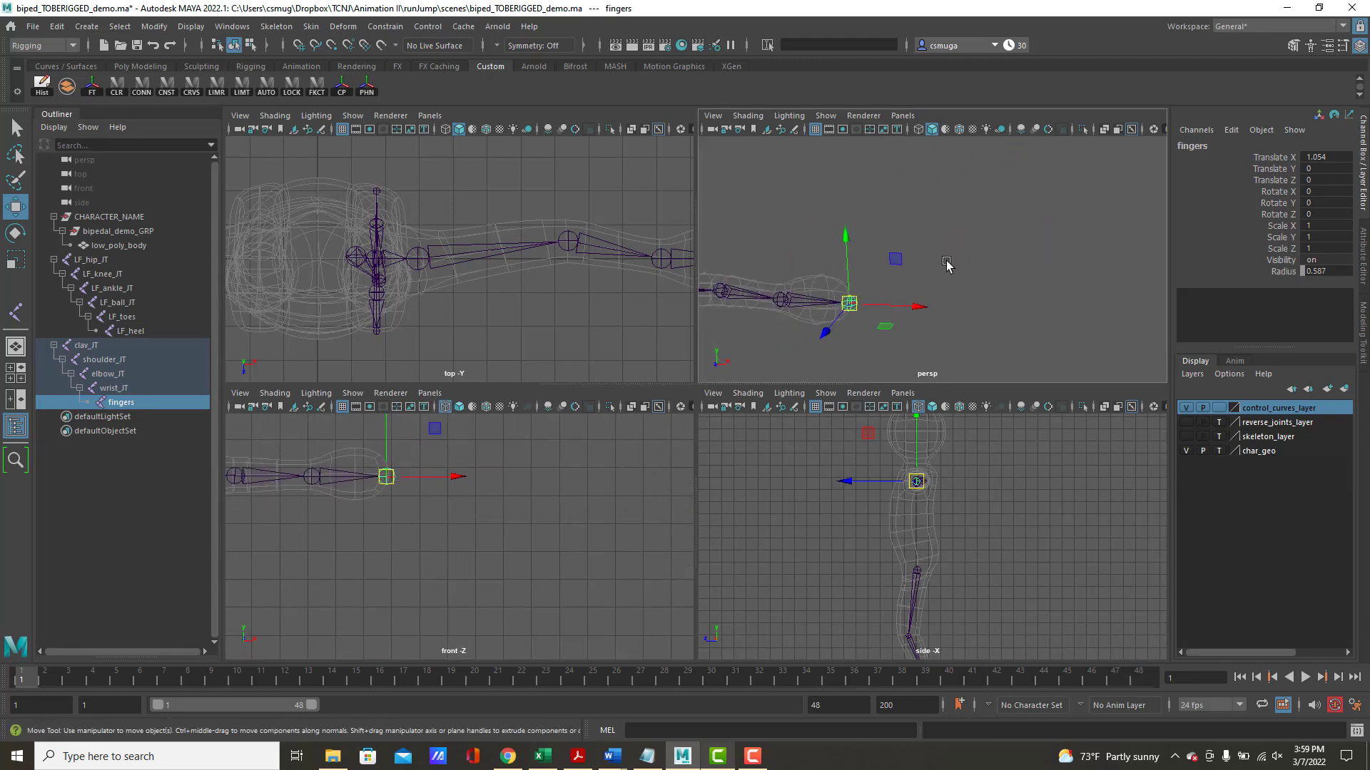
key(space)
alt+middle_drag(778, 282, 998, 146)
alt+right_drag(630, 198, 906, 232)
mouse_move(651, 262)
alt+middle_down()
mouse_move(831, 348)
mouse_move(1134, 417)
alt+middle_up()
alt+middle_drag(584, 342, 853, 326)
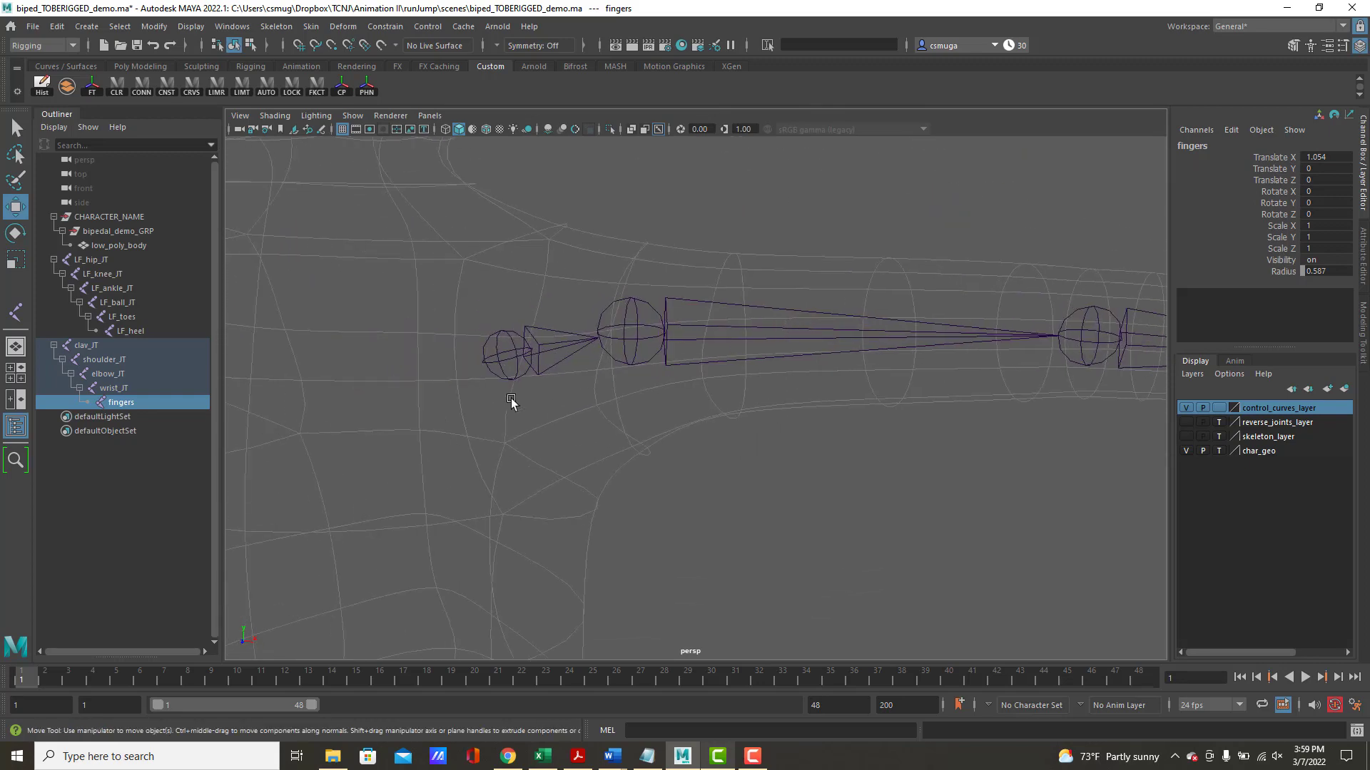
- Select the clavicle root joint with the Select tool and examine the local axes of the clavicle and shoulder joints up close
click(490, 336)
scroll(489, 373, up, 3)
mouse_move(722, 397)
alt+middle_down()
mouse_move(654, 394)
mouse_move(728, 407)
alt+middle_up()
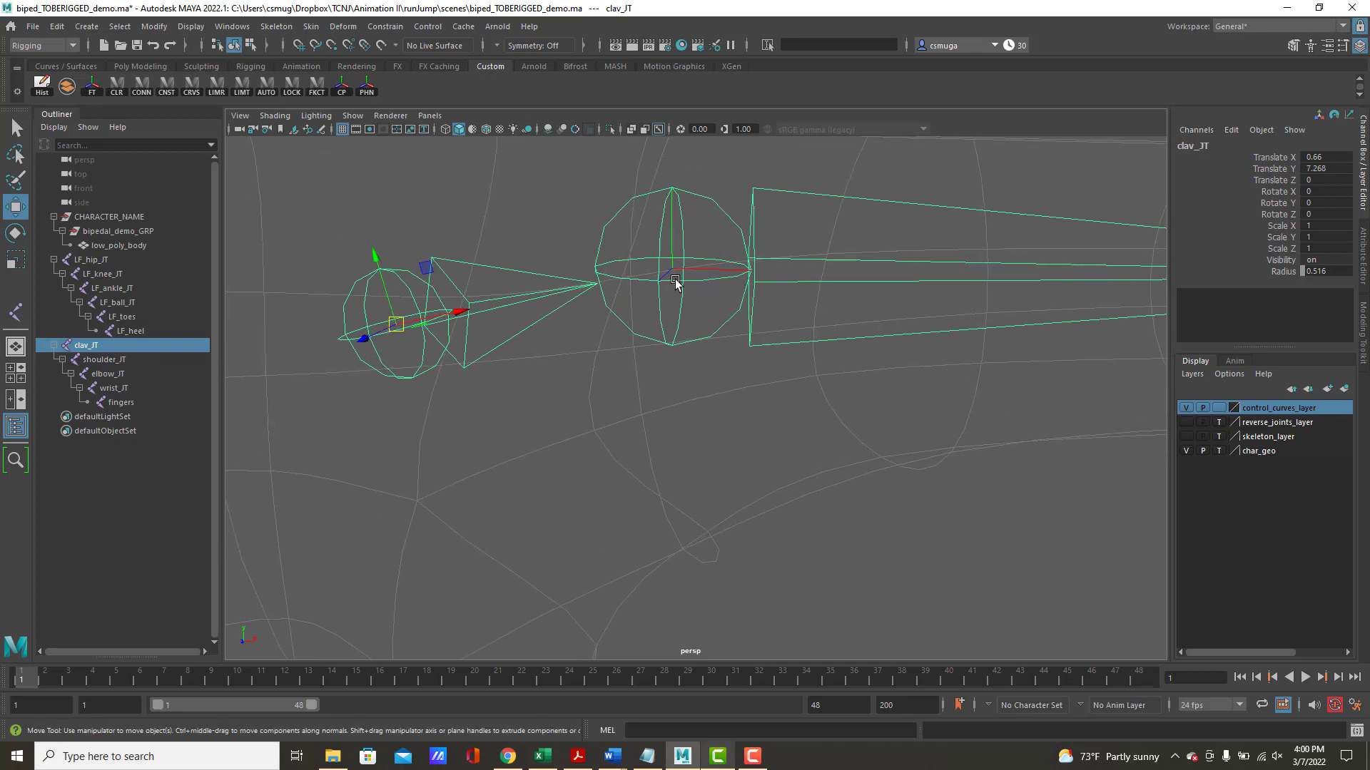
key(q)
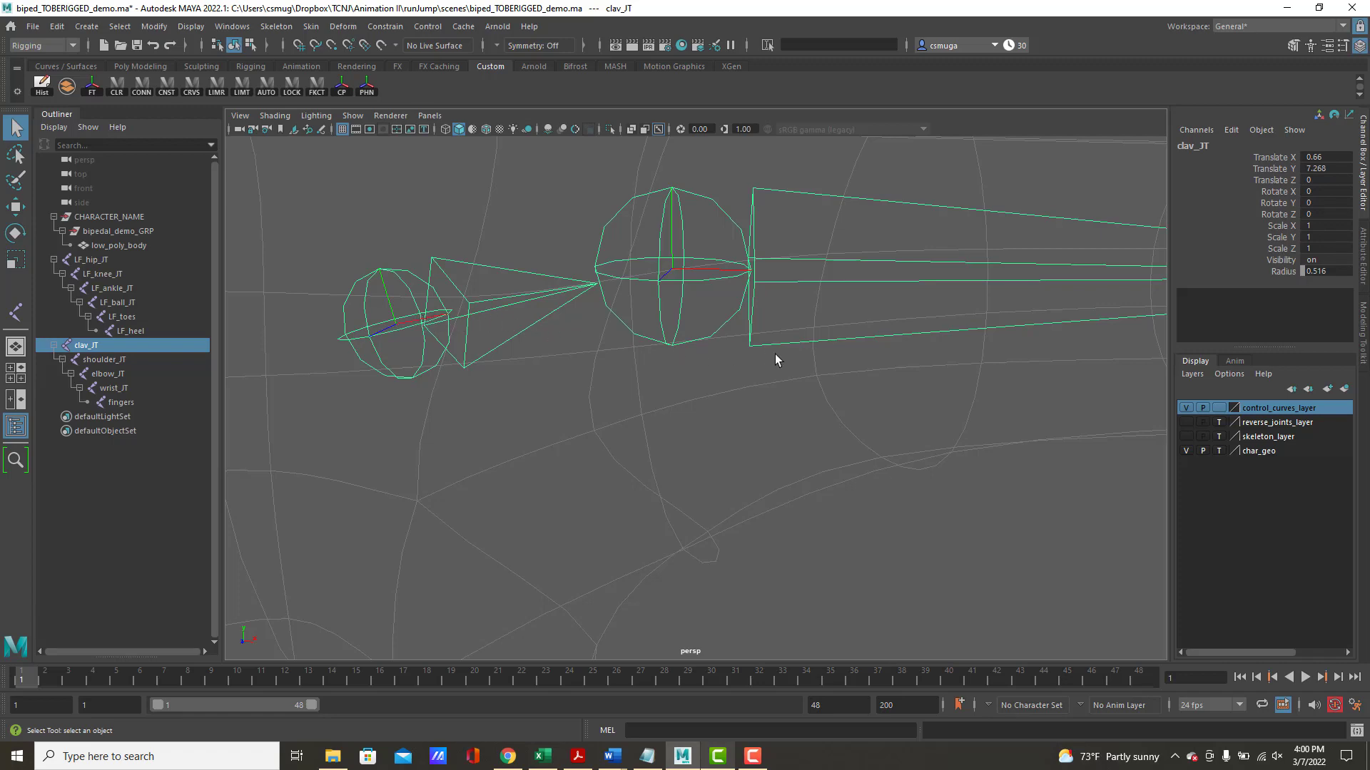
alt+drag(774, 354, 588, 463)
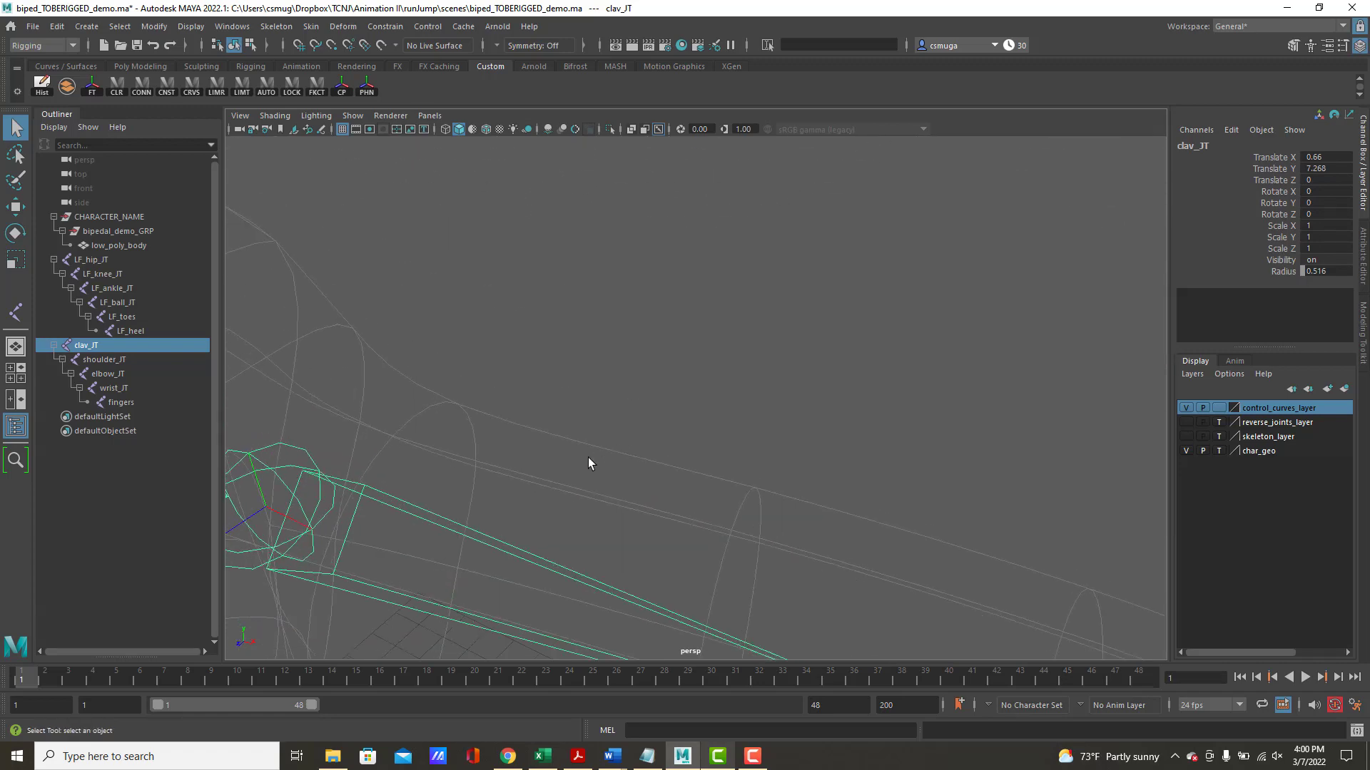
alt+middle_drag(589, 464, 783, 350)
alt+right_drag(783, 349, 664, 322)
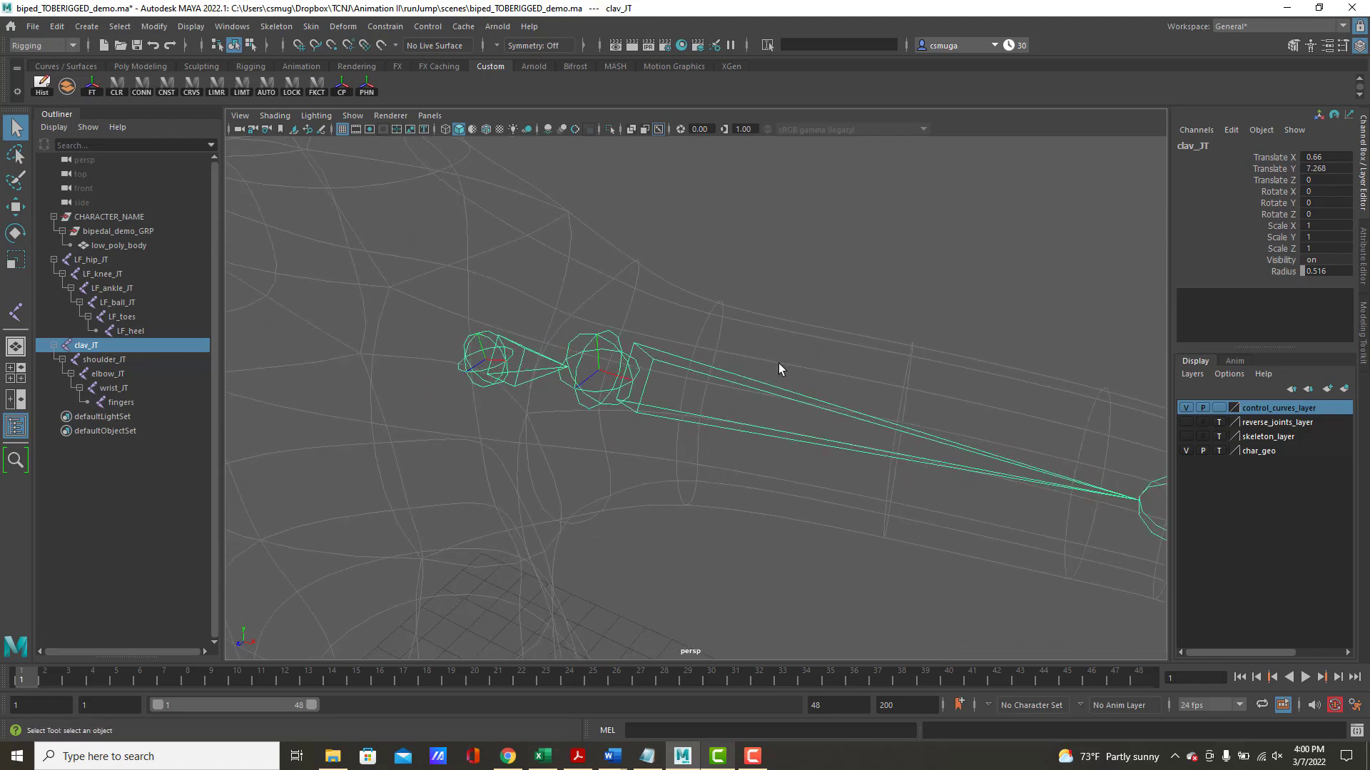
alt+drag(779, 368, 755, 385)
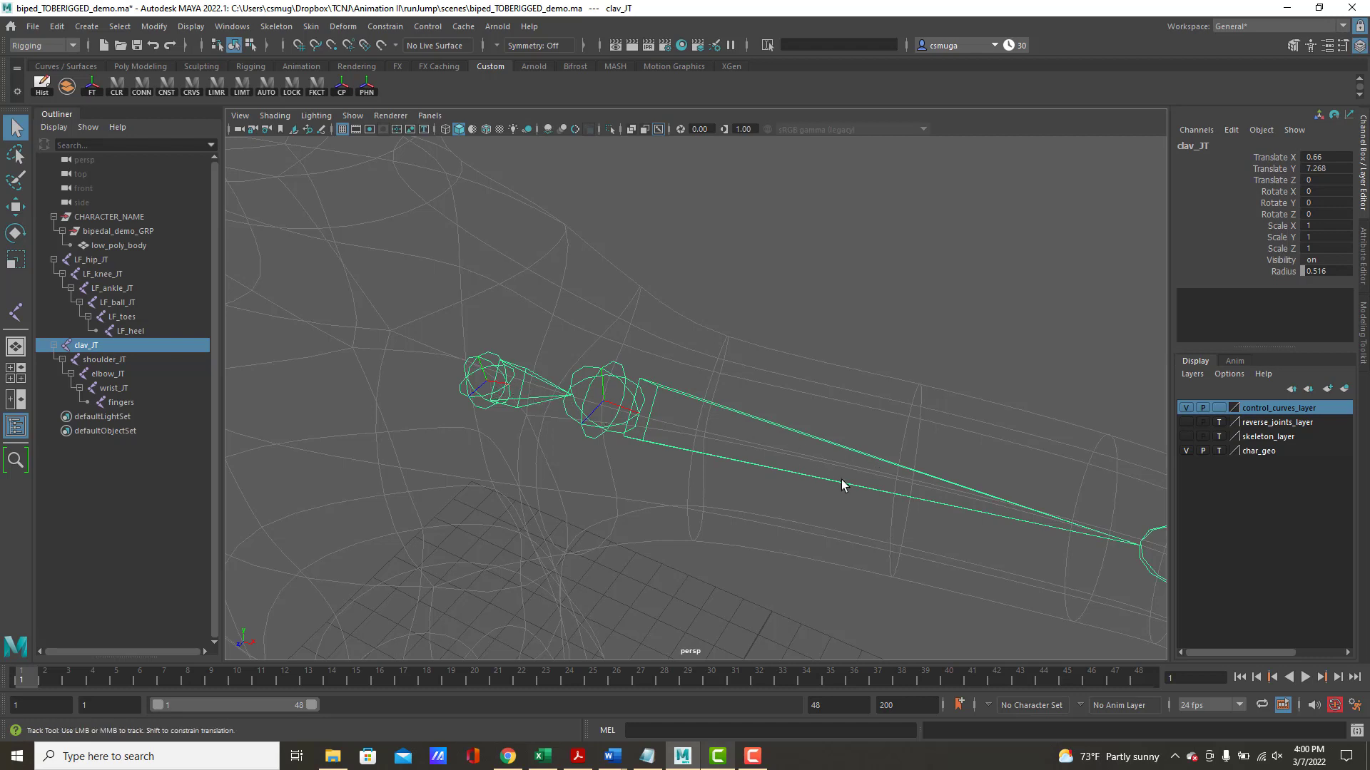
- Follow the selected arm chain outward and examine the local axes at the elbow, wrist and fingers joints
alt+middle_drag(843, 483, 678, 457)
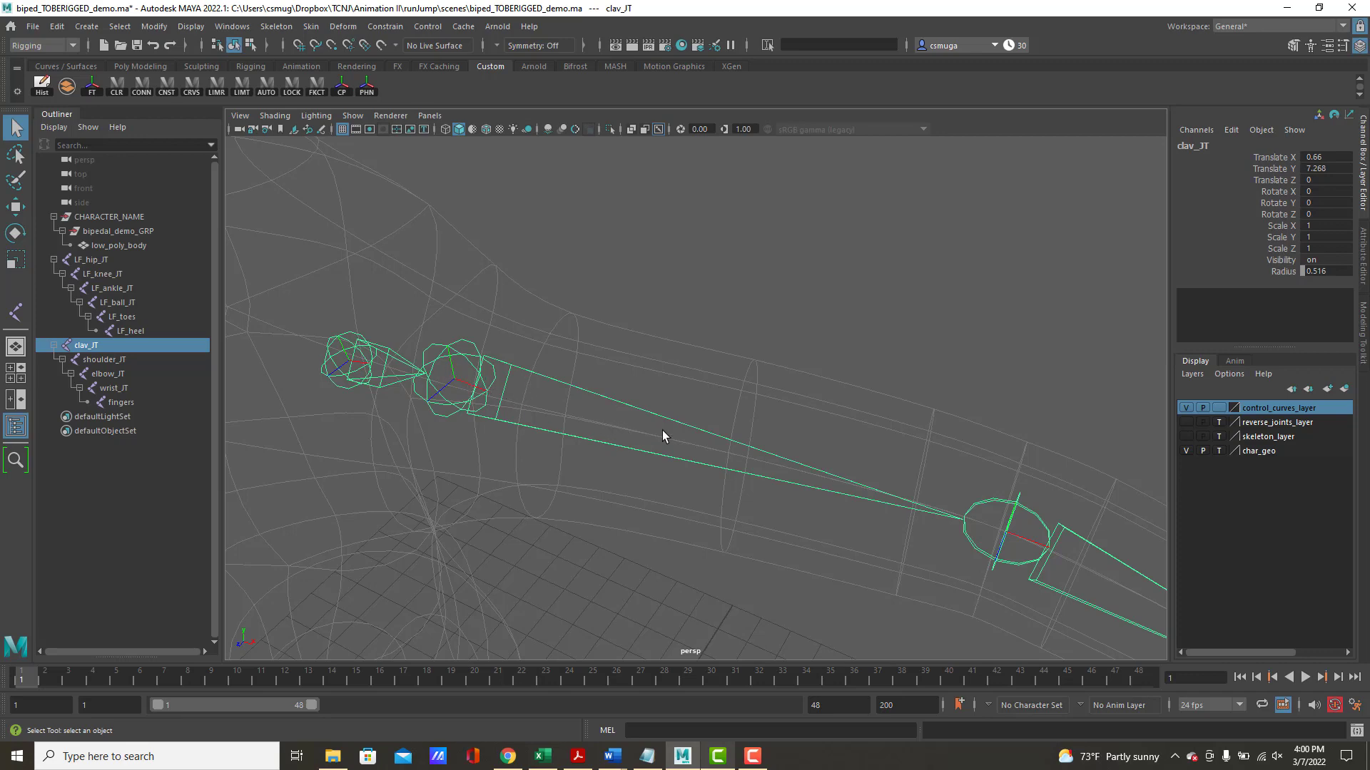
alt+drag(758, 452, 504, 343)
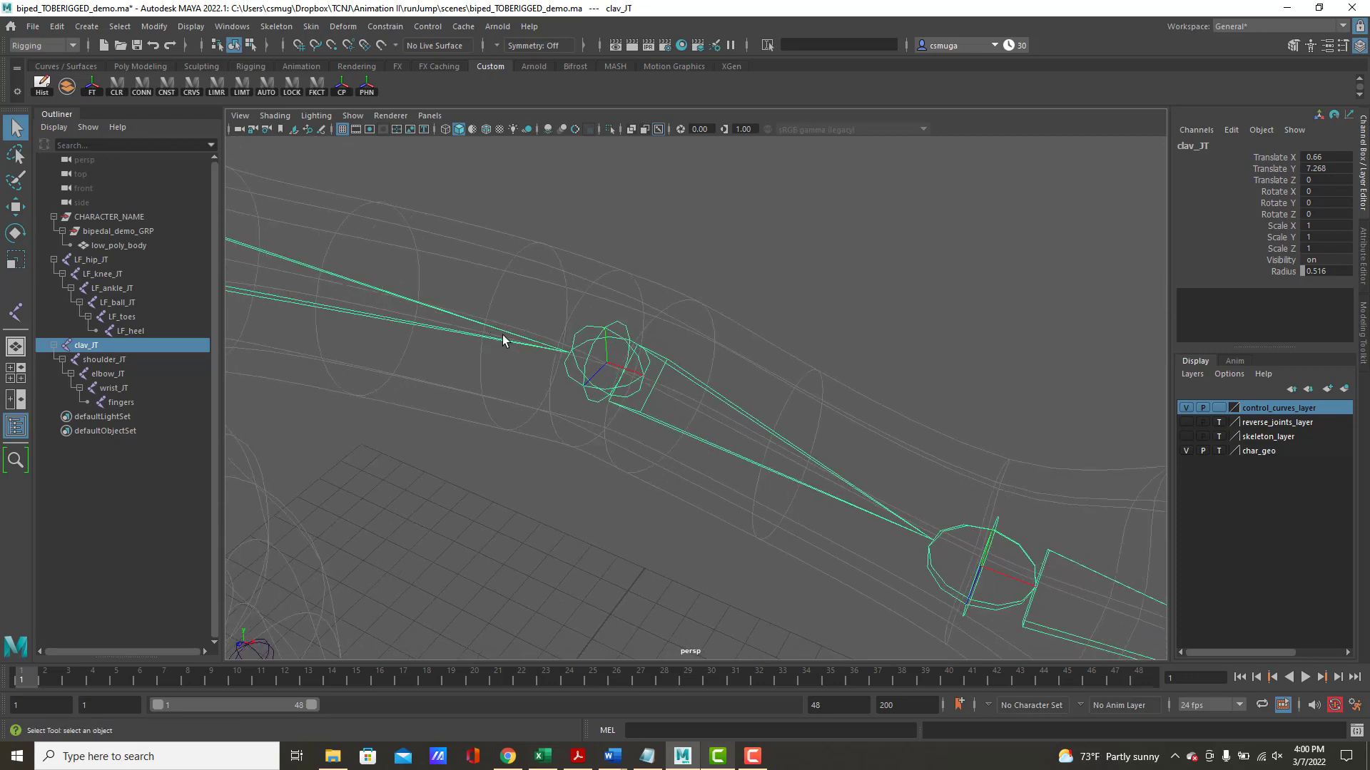
alt+middle_drag(879, 506, 685, 397)
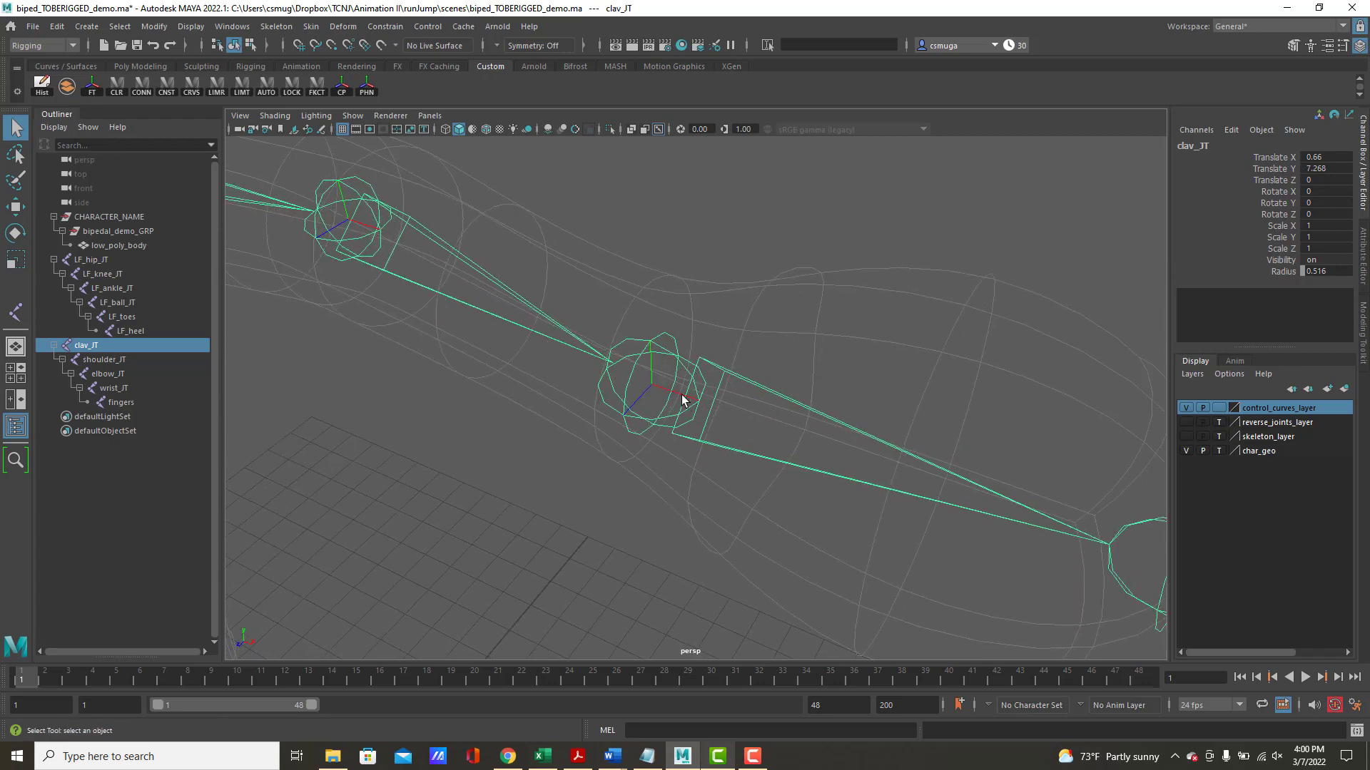
alt+middle_drag(876, 472, 738, 433)
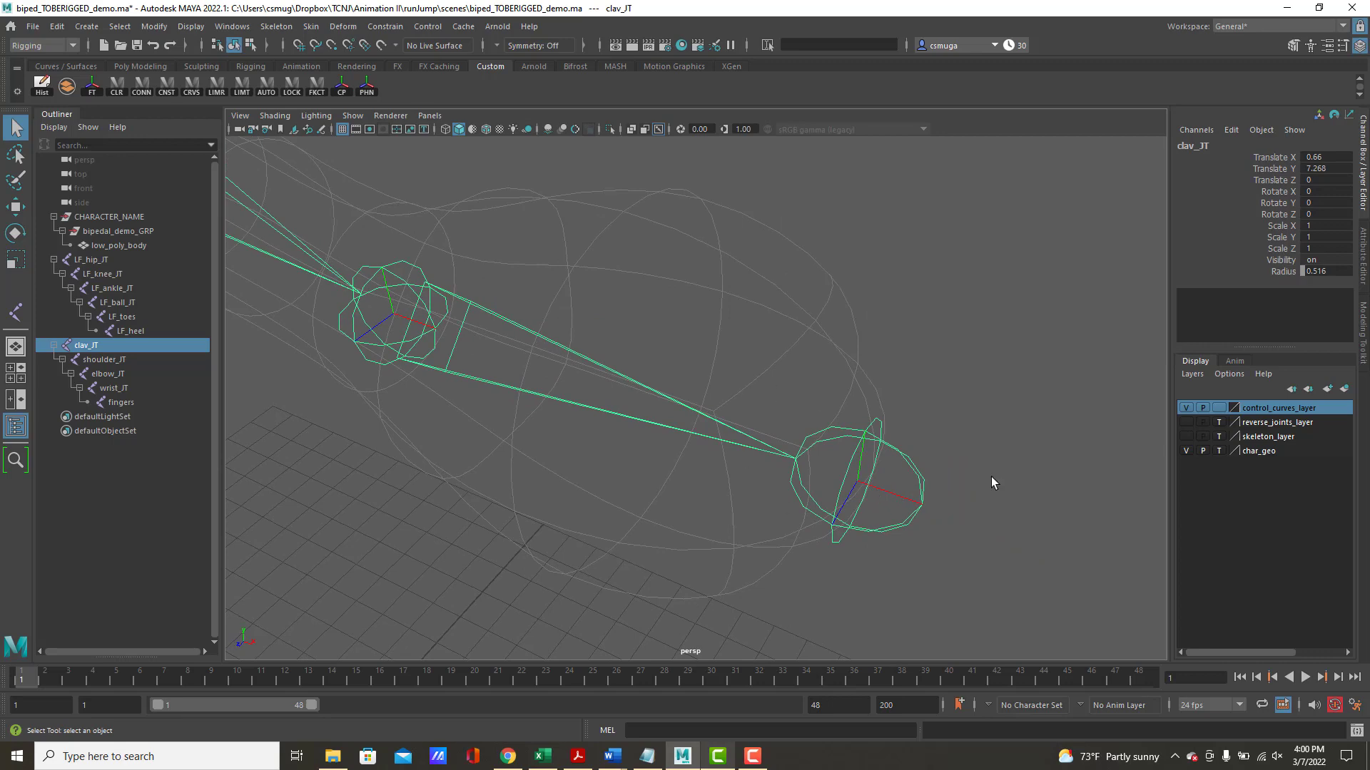
alt+drag(975, 457, 627, 447)
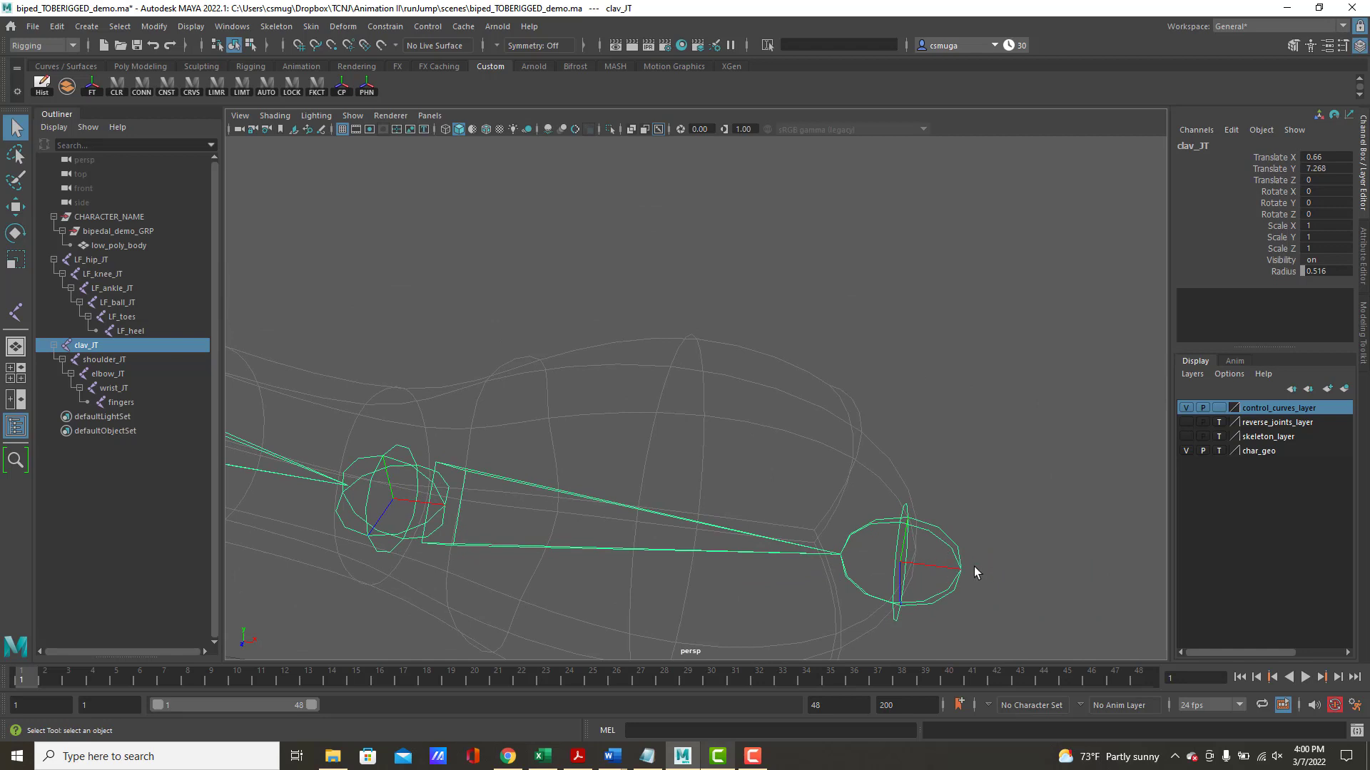
alt+drag(972, 569, 956, 553)
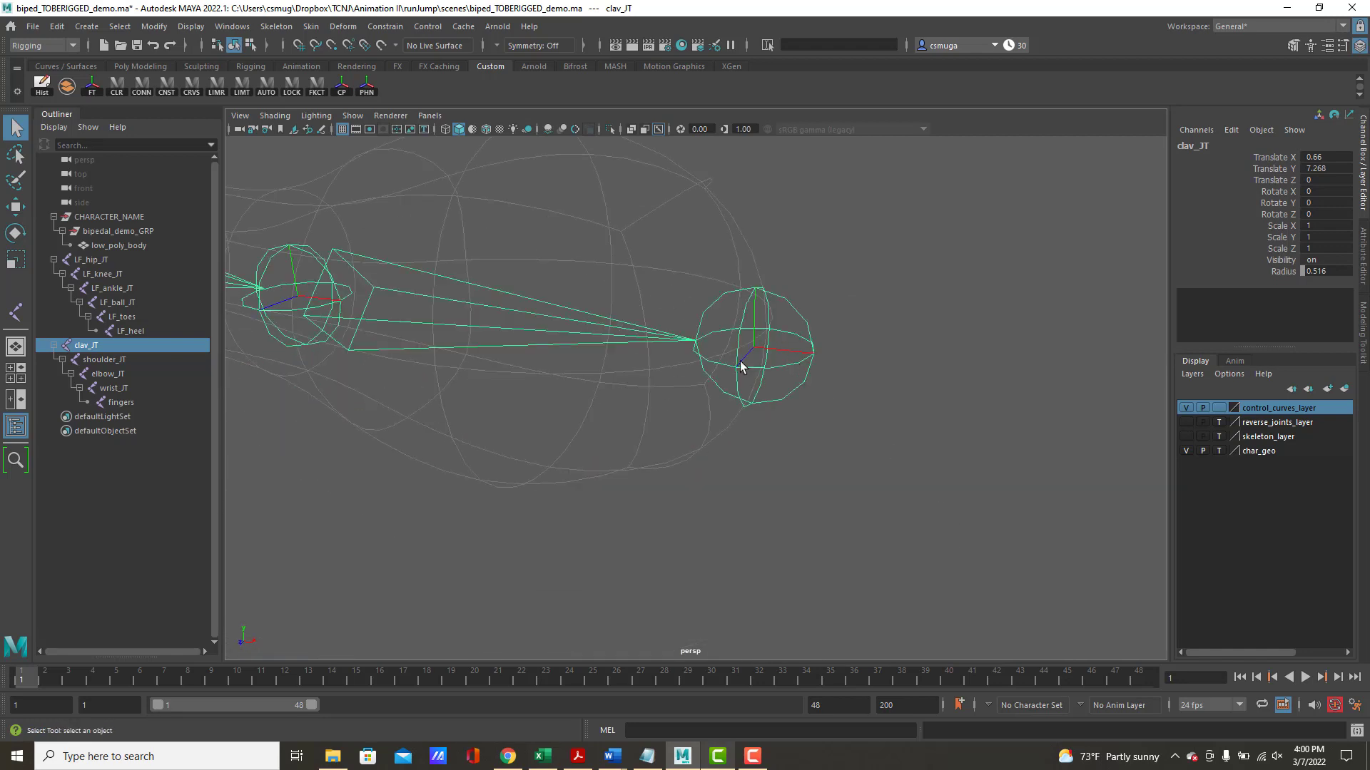
alt+right_drag(673, 437, 337, 330)
alt+middle_drag(489, 497, 599, 326)
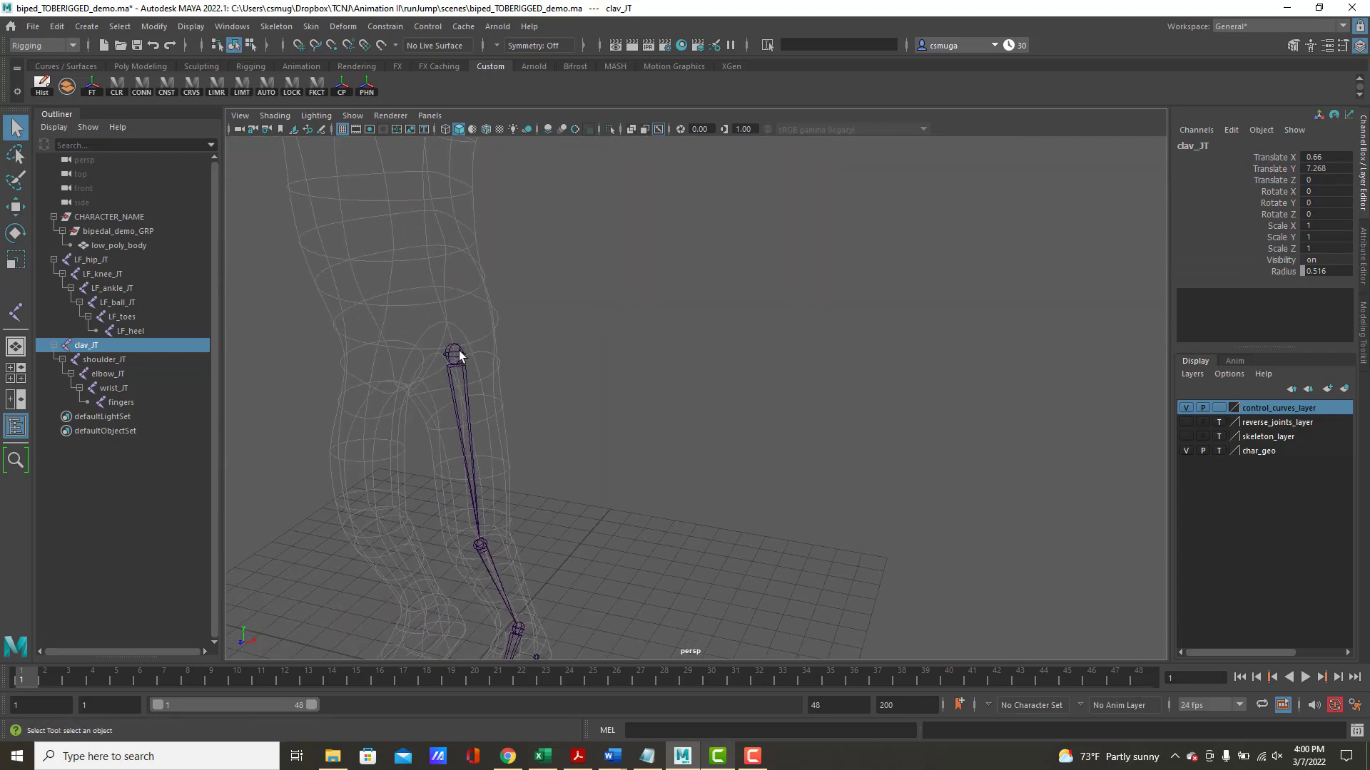
- Select LF_hip_JT and examine the local axes of the left leg chain down to the ankle, ball, toes and heel
click(459, 350)
alt+middle_drag(609, 533, 749, 266)
alt+drag(742, 431, 607, 414)
alt+right_drag(749, 456, 890, 632)
alt+middle_drag(890, 631, 639, 250)
alt+right_drag(639, 250, 1257, 486)
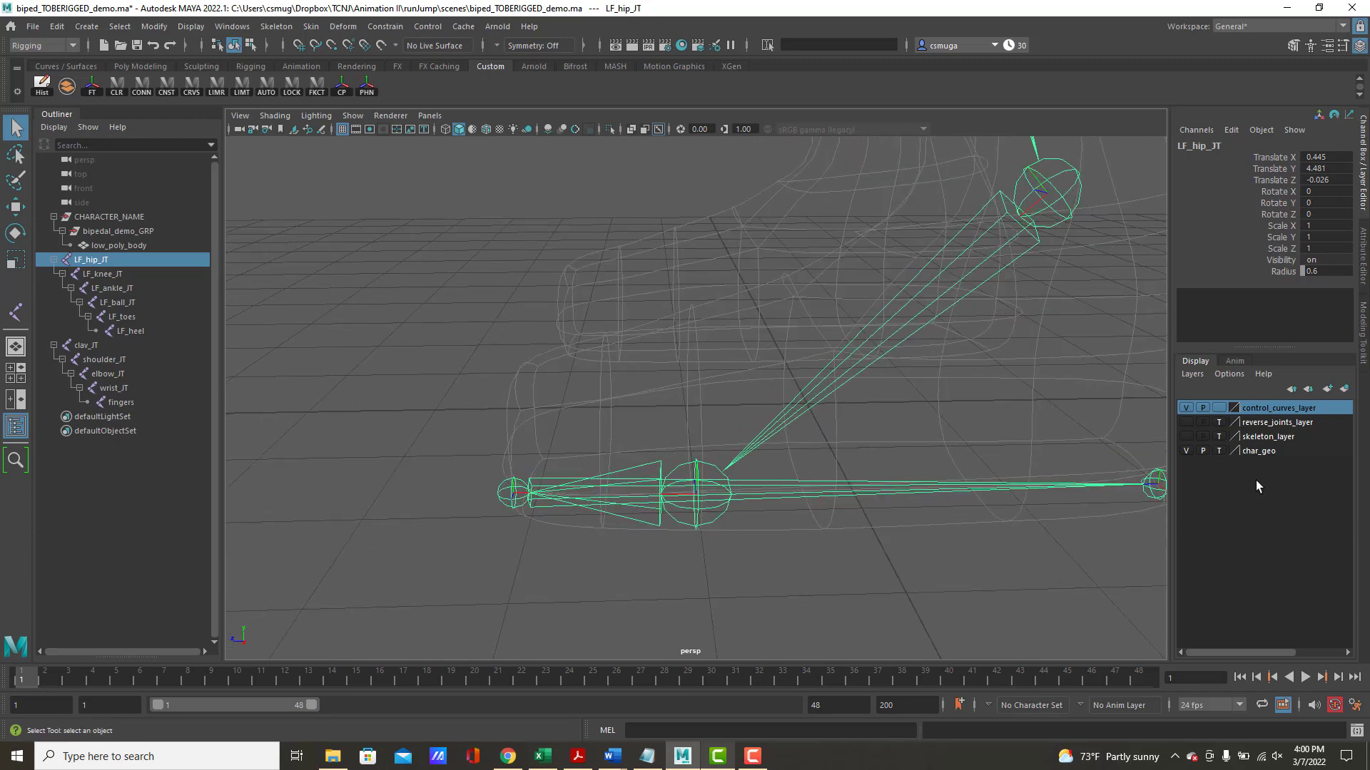
alt+right_drag(749, 492, 419, 347)
alt+middle_drag(419, 348, 464, 370)
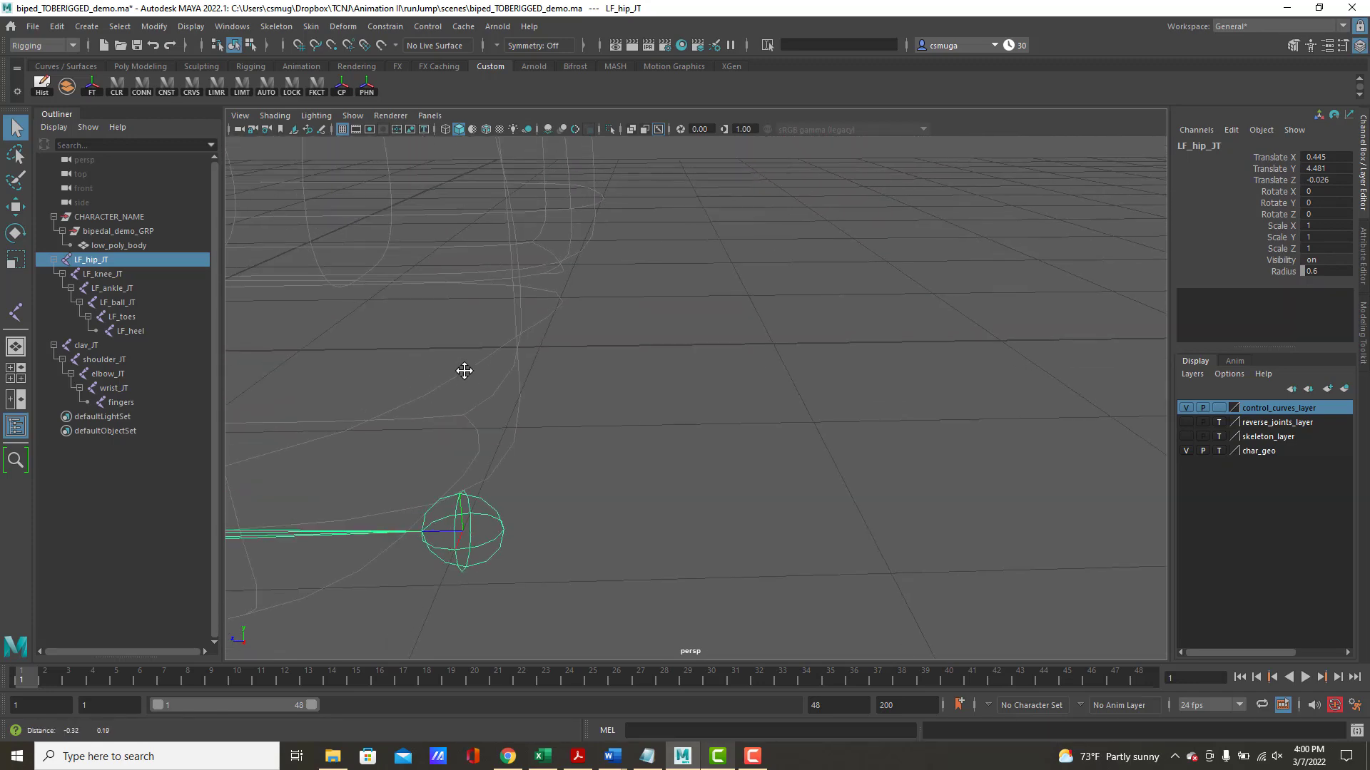
alt+right_drag(464, 370, 472, 492)
alt+right_drag(553, 521, 431, 495)
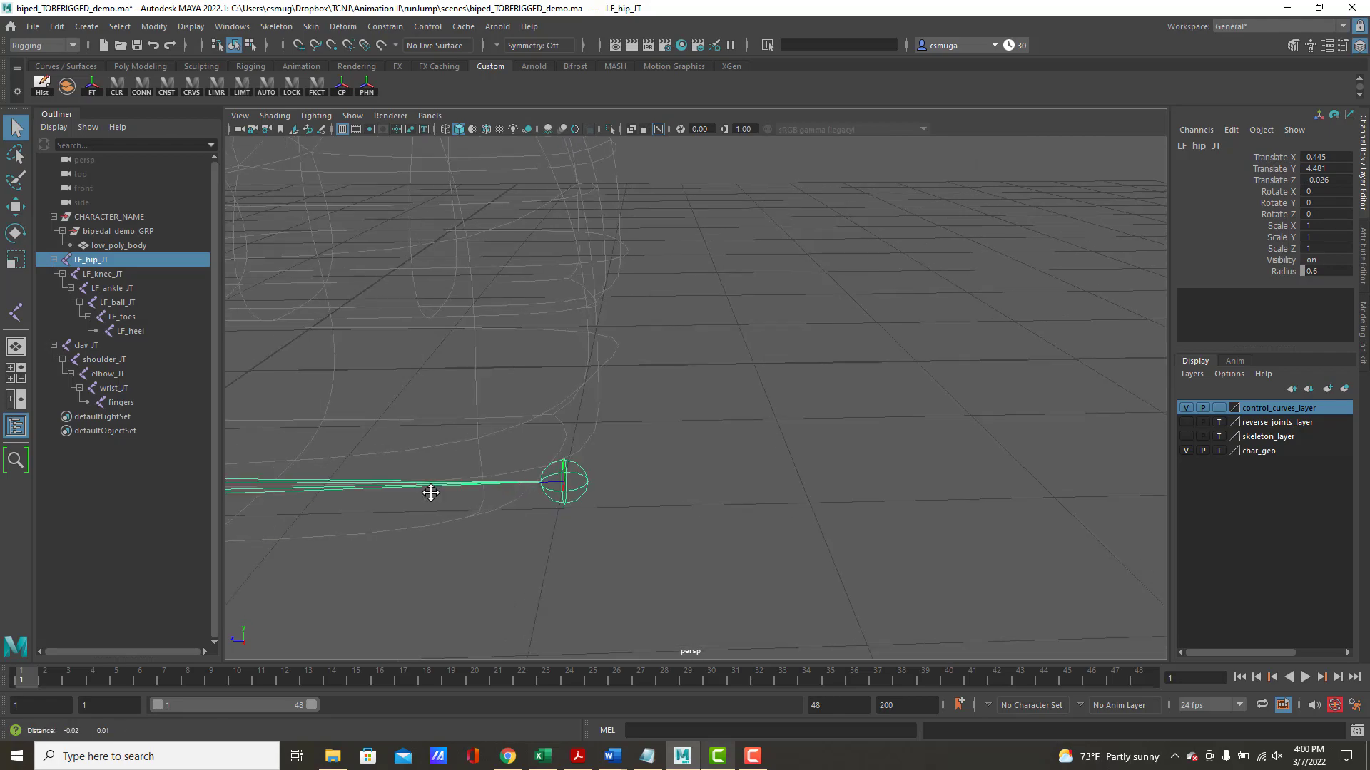
alt+middle_drag(431, 495, 493, 506)
alt+right_drag(534, 522, 523, 518)
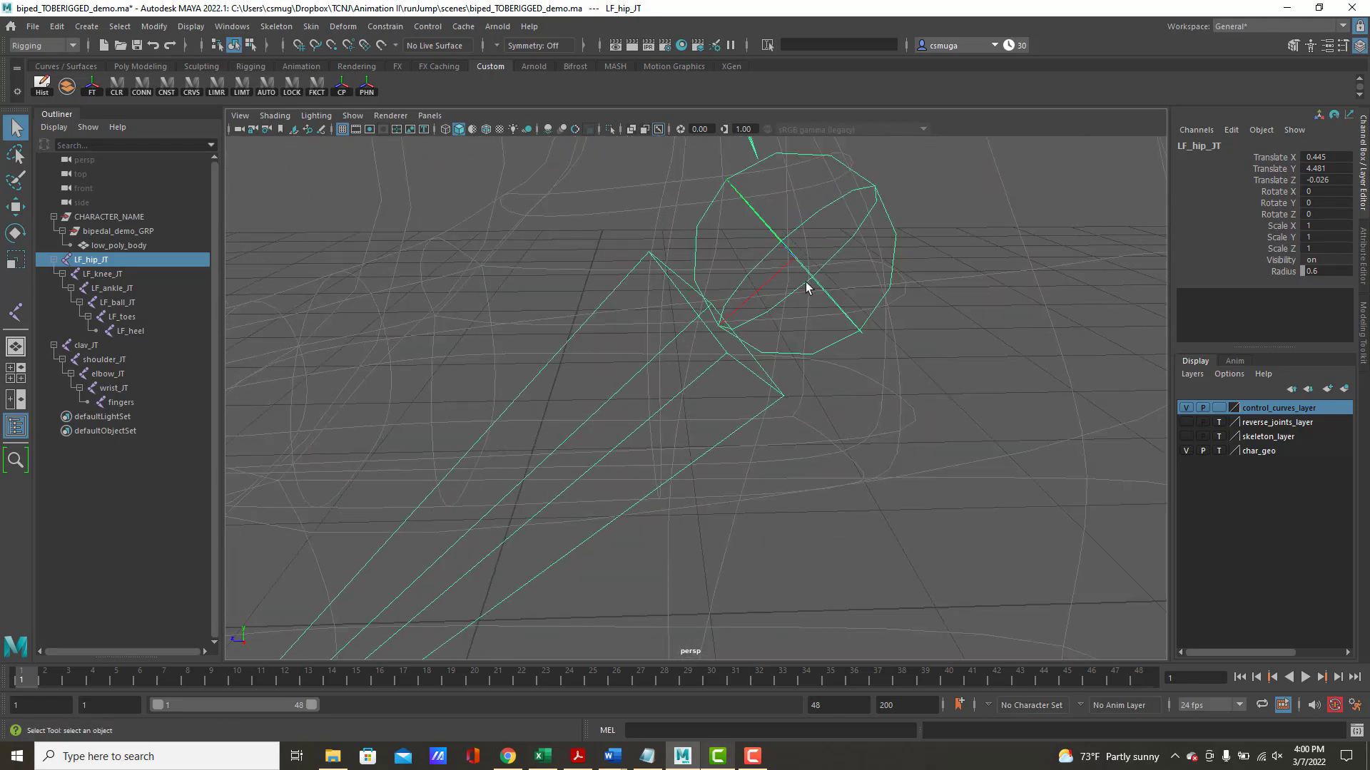
alt+middle_drag(557, 493, 660, 410)
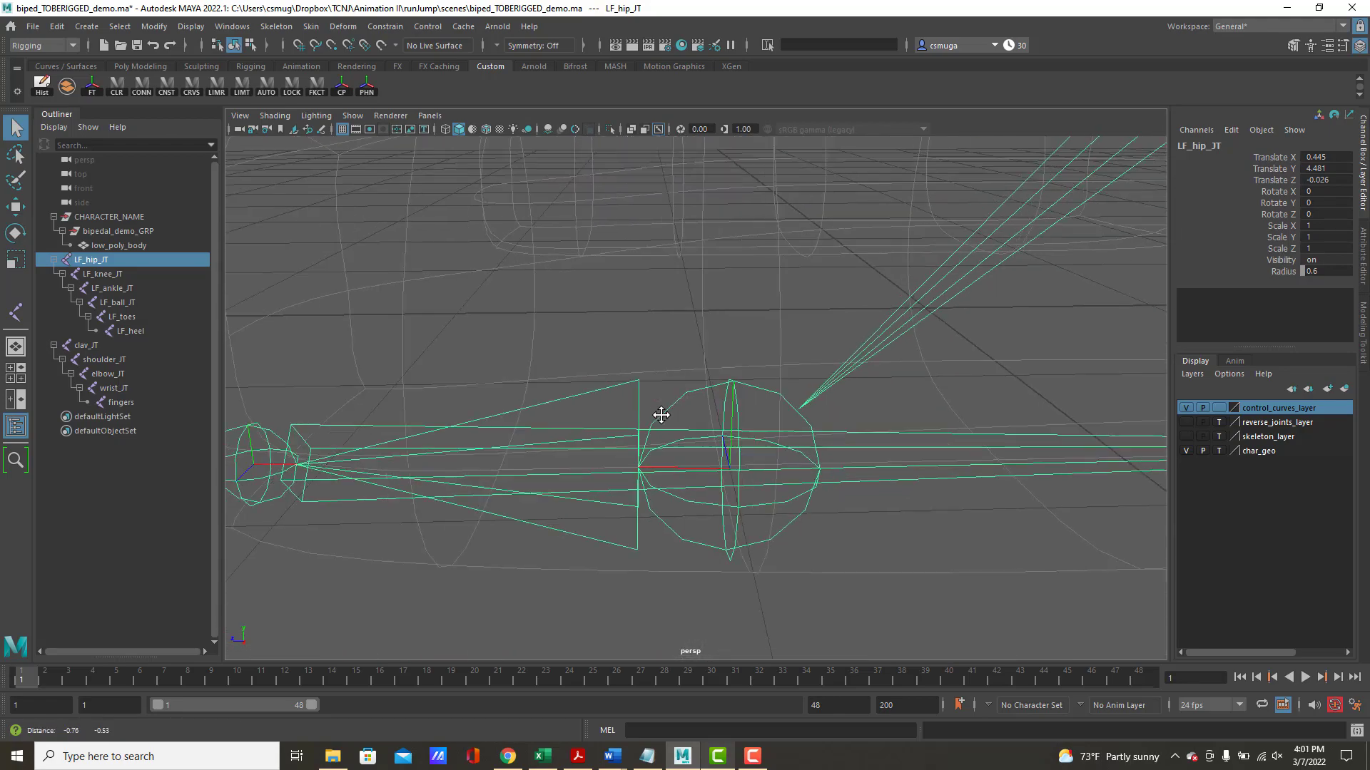
- Select the LF_ball_JT, LF_toes and LF_heel joints one after another to check each one's local axes
click(756, 391)
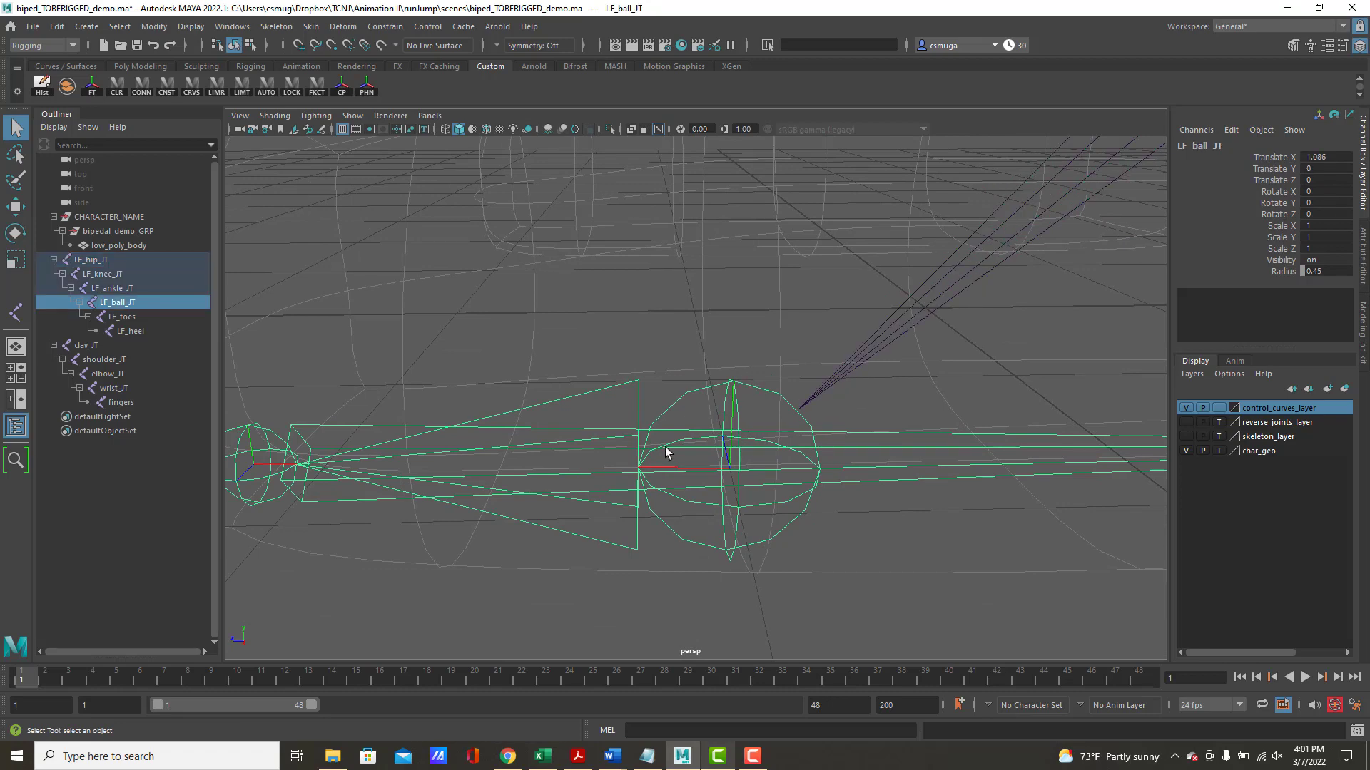
alt+drag(713, 465, 747, 462)
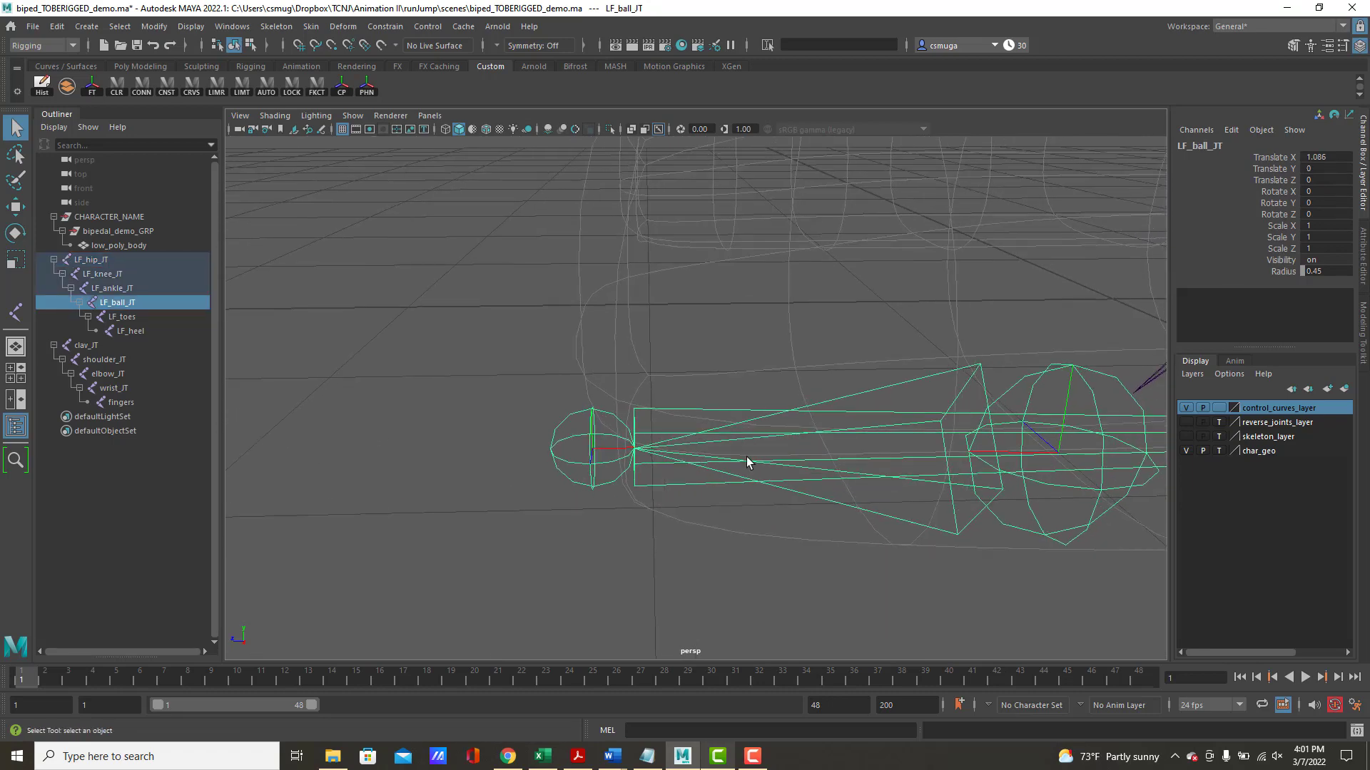
click(579, 414)
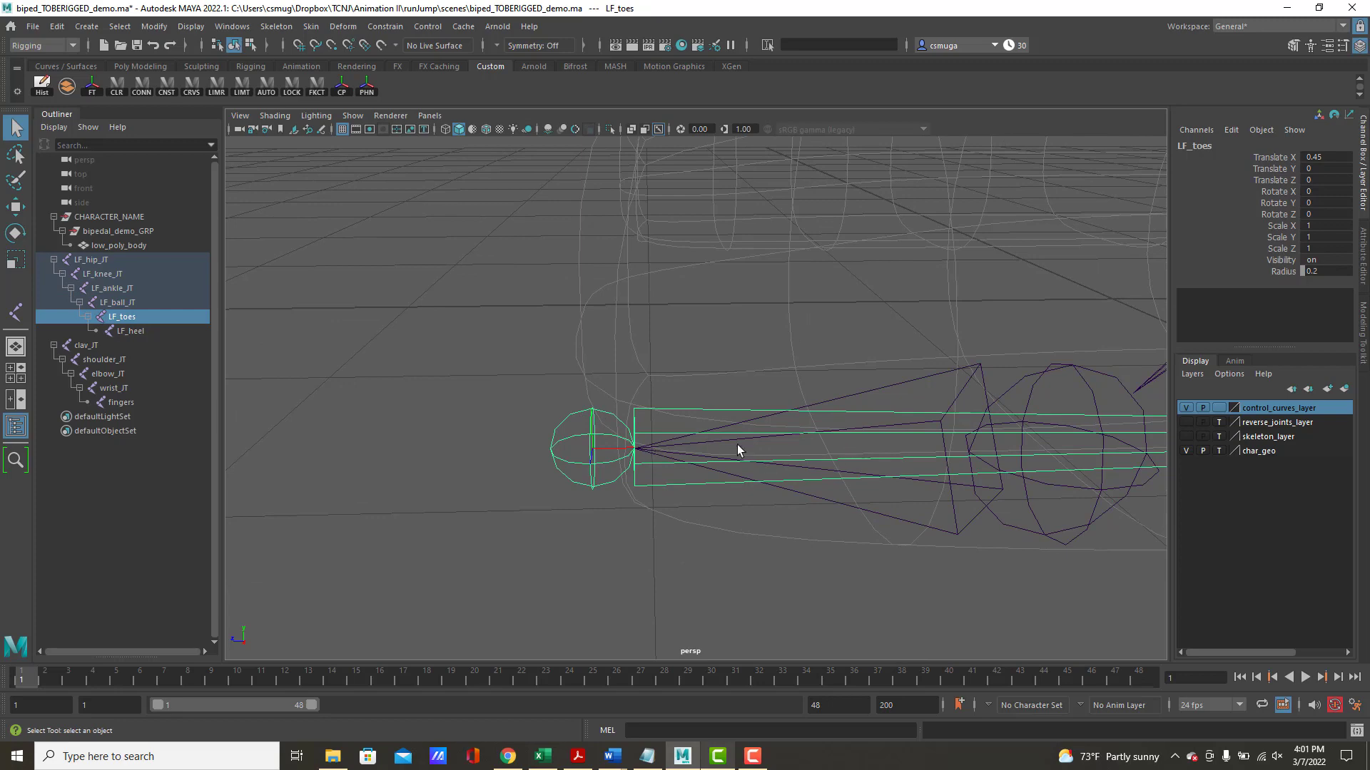
alt+middle_drag(996, 458, 810, 459)
click(831, 457)
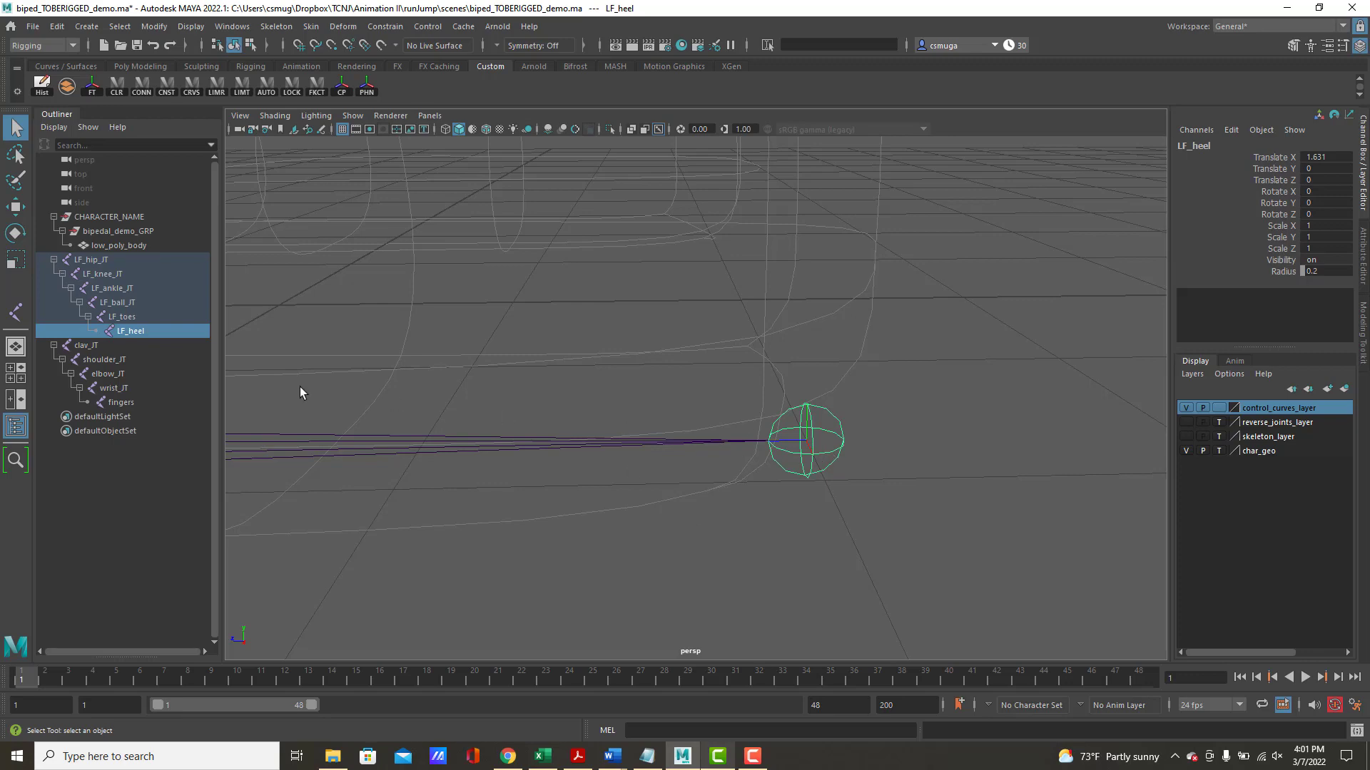
- Return to the left arm and select its joints one by one, from fingers inward past the wrist and elbow, to check their axes
alt+drag(849, 437, 785, 389)
alt+middle_drag(788, 366, 655, 657)
scroll(882, 464, down, 2)
alt+middle_drag(877, 459, 753, 486)
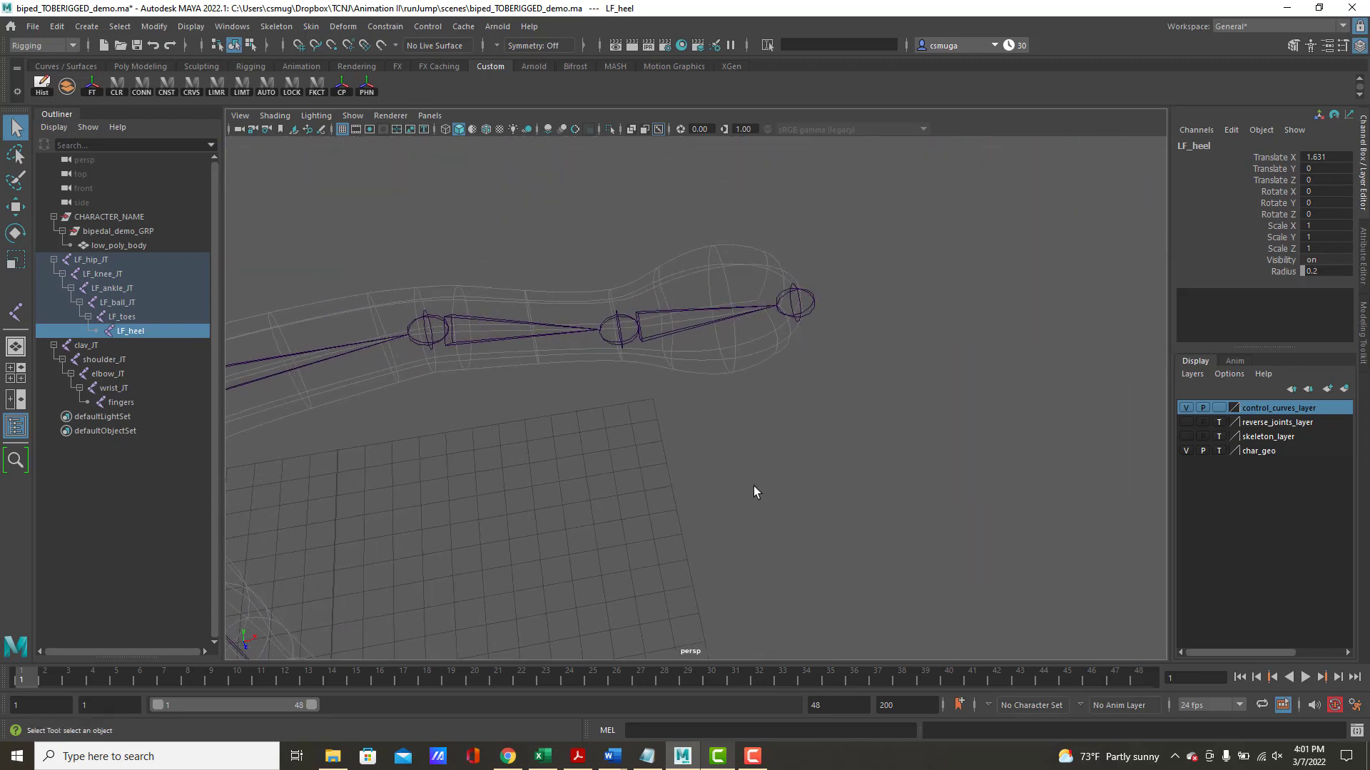
click(813, 298)
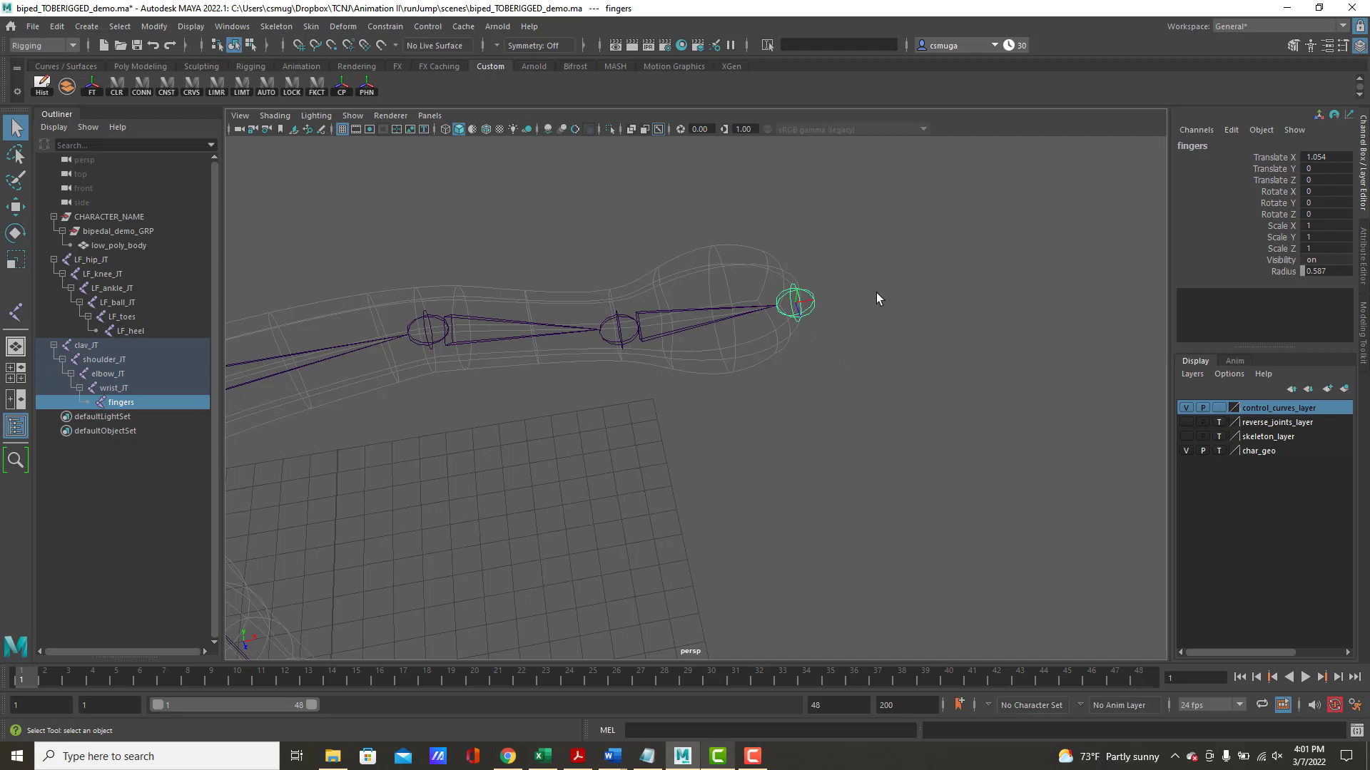
click(676, 318)
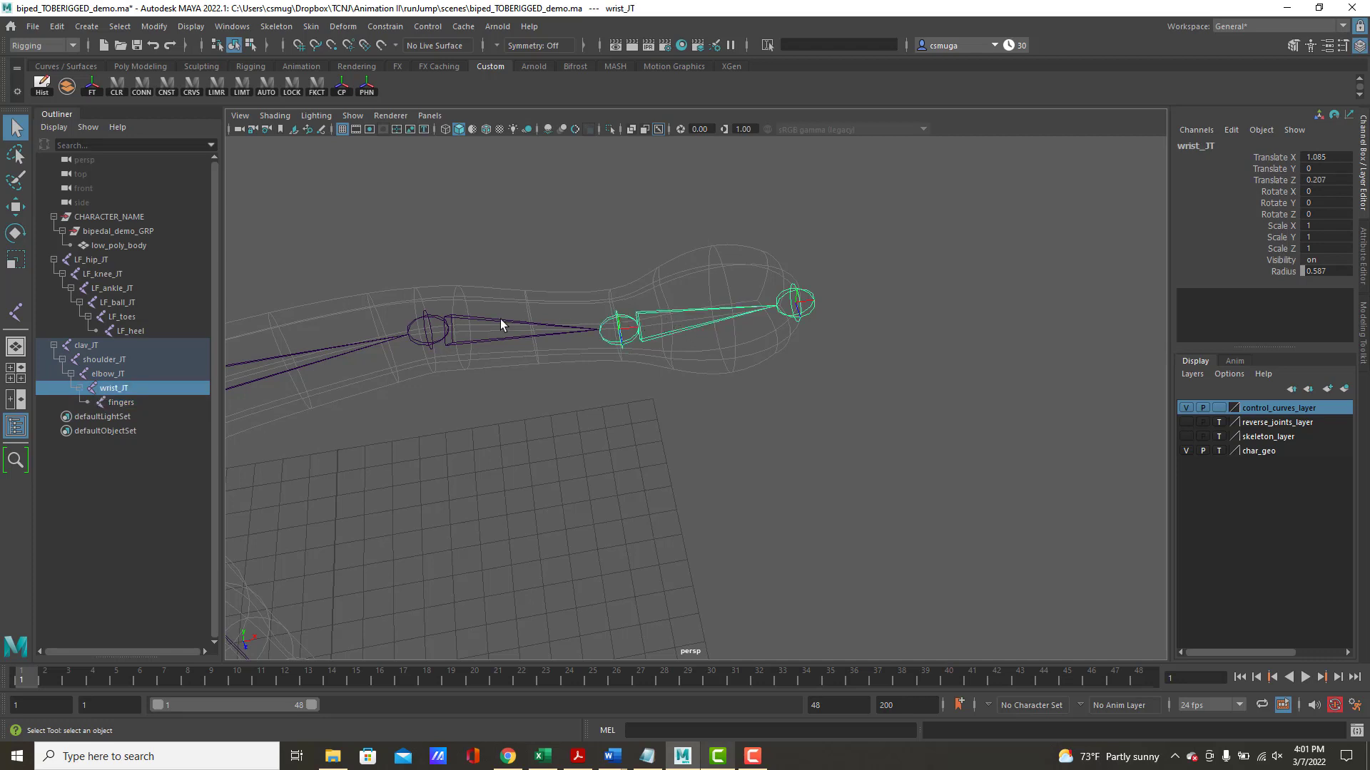
click(474, 325)
alt+drag(483, 327, 699, 321)
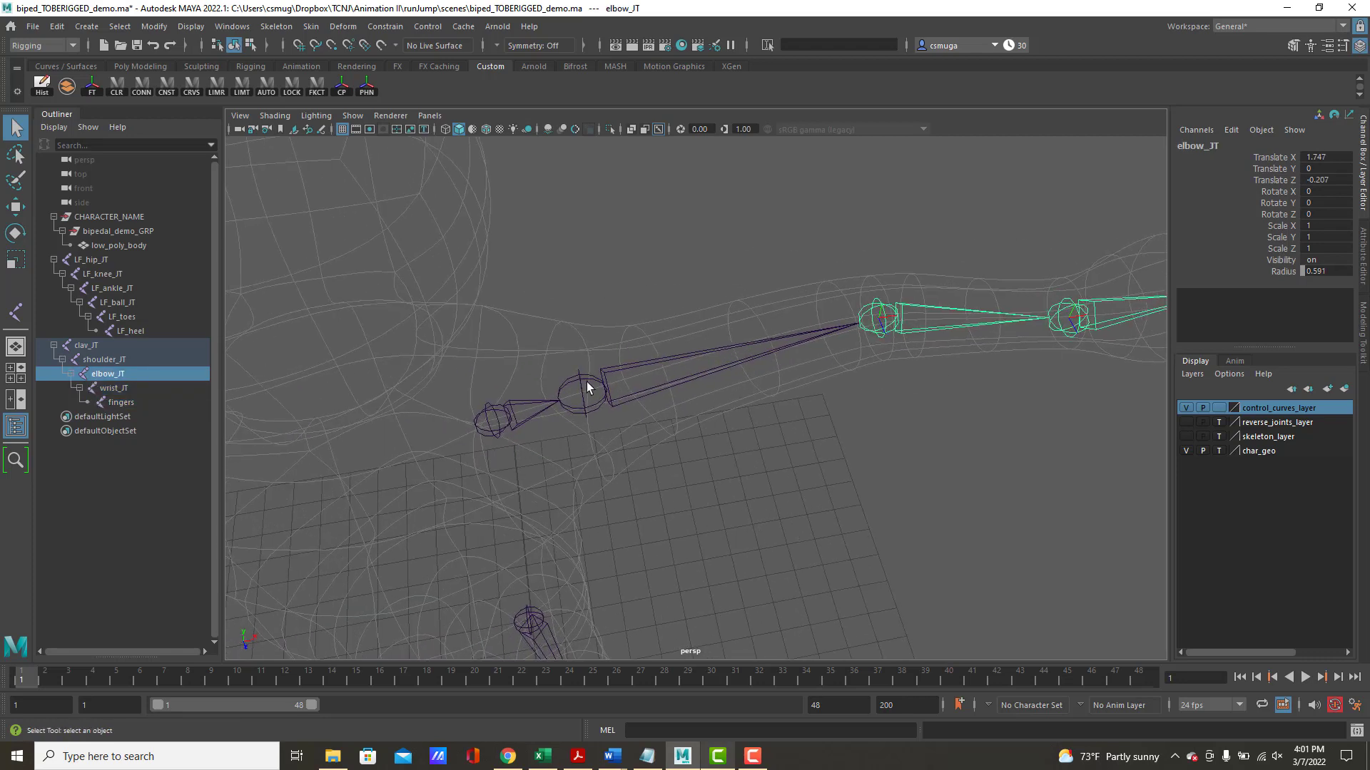
click(560, 379)
- Select the clav_JT hierarchy and add the prefix LF_ to all its joint names with Prefix Hierarchy Names
click(123, 402)
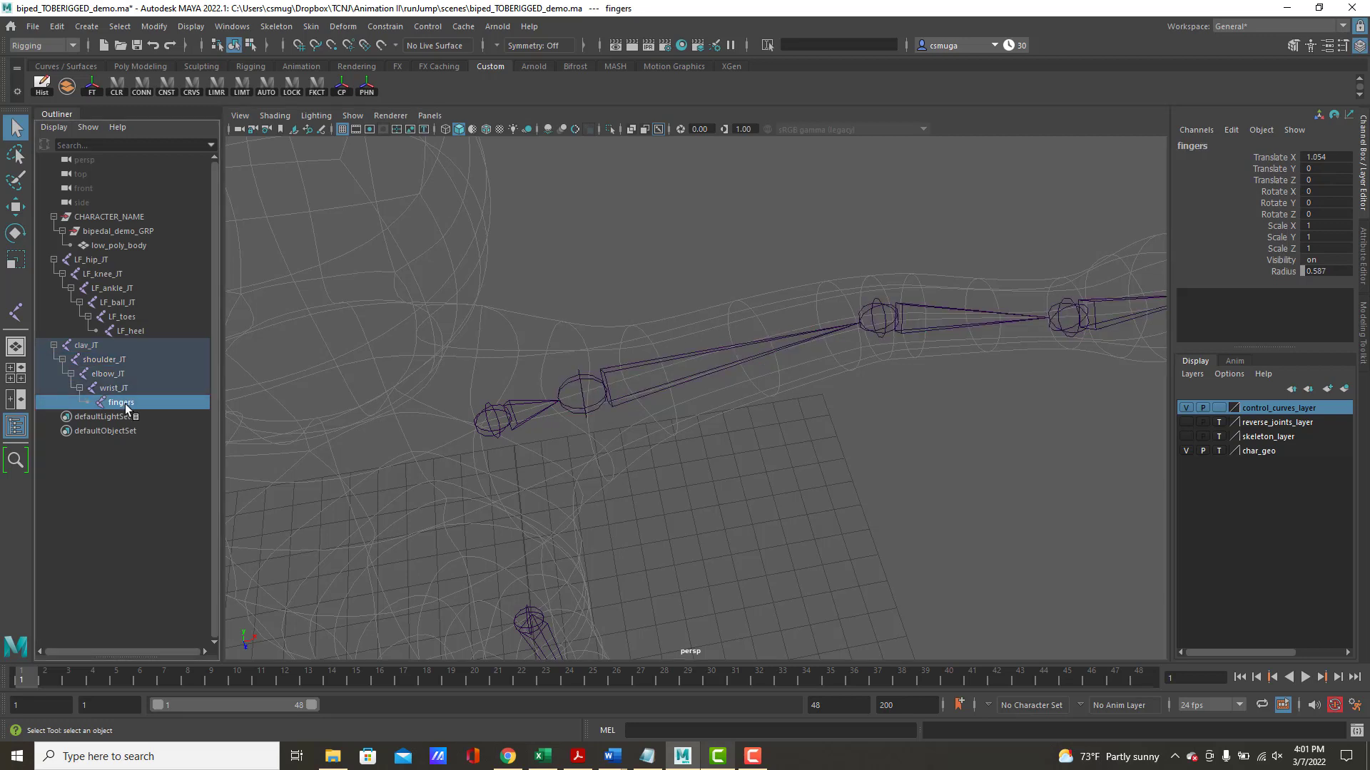
click(80, 345)
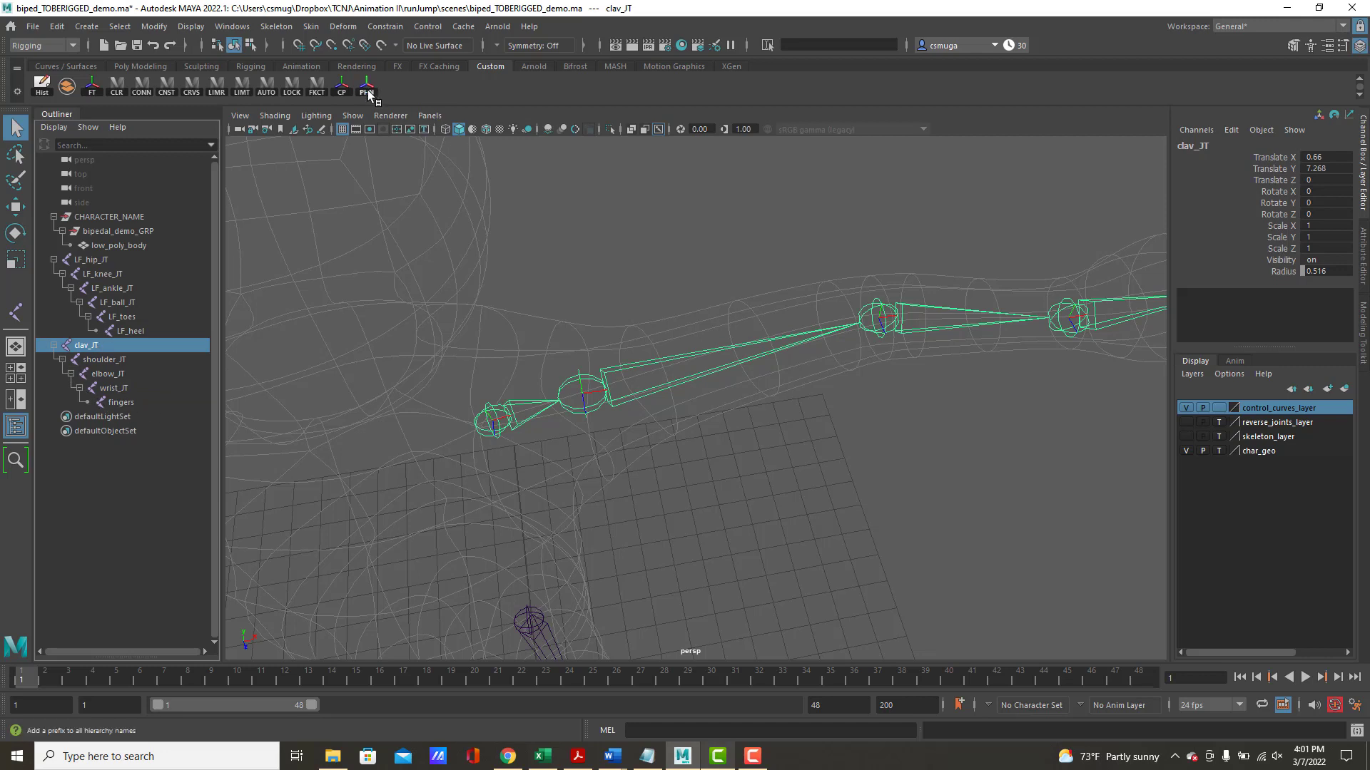
click(155, 26)
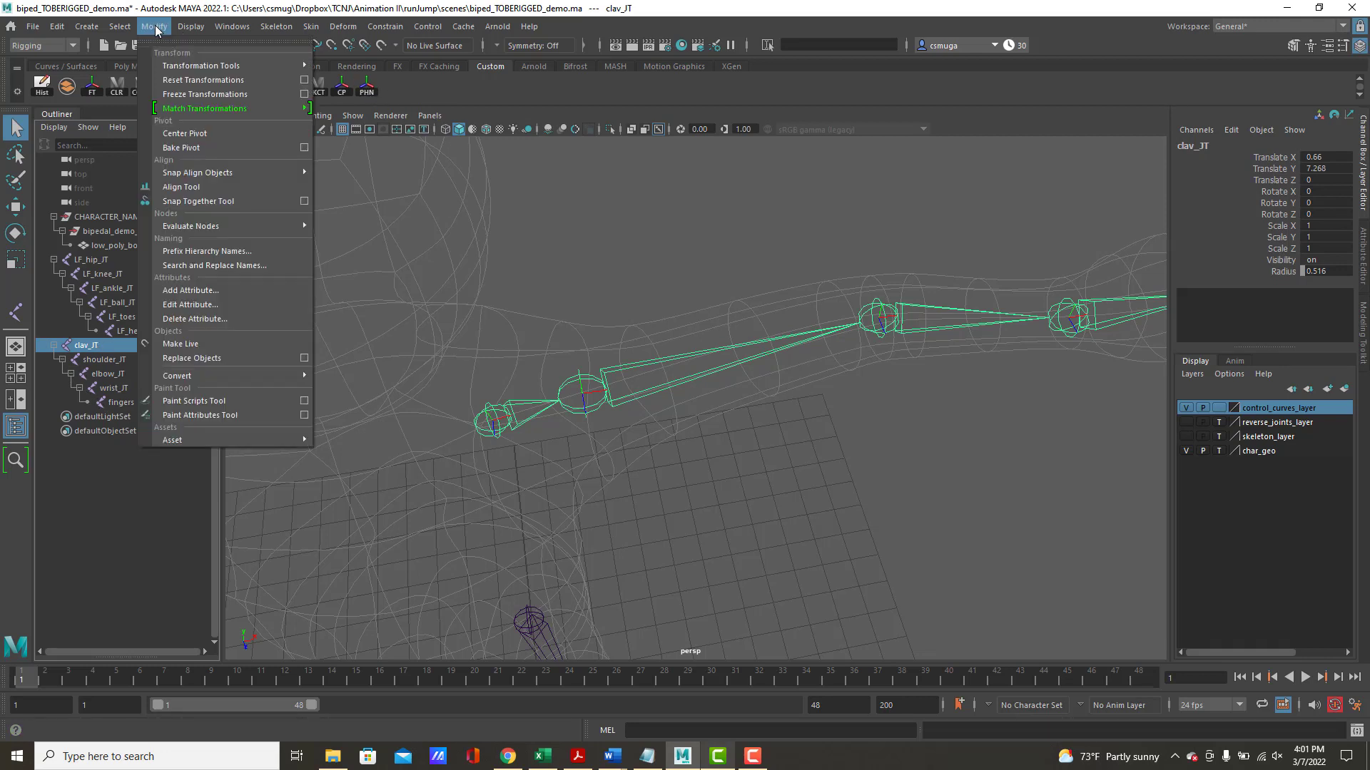
click(195, 253)
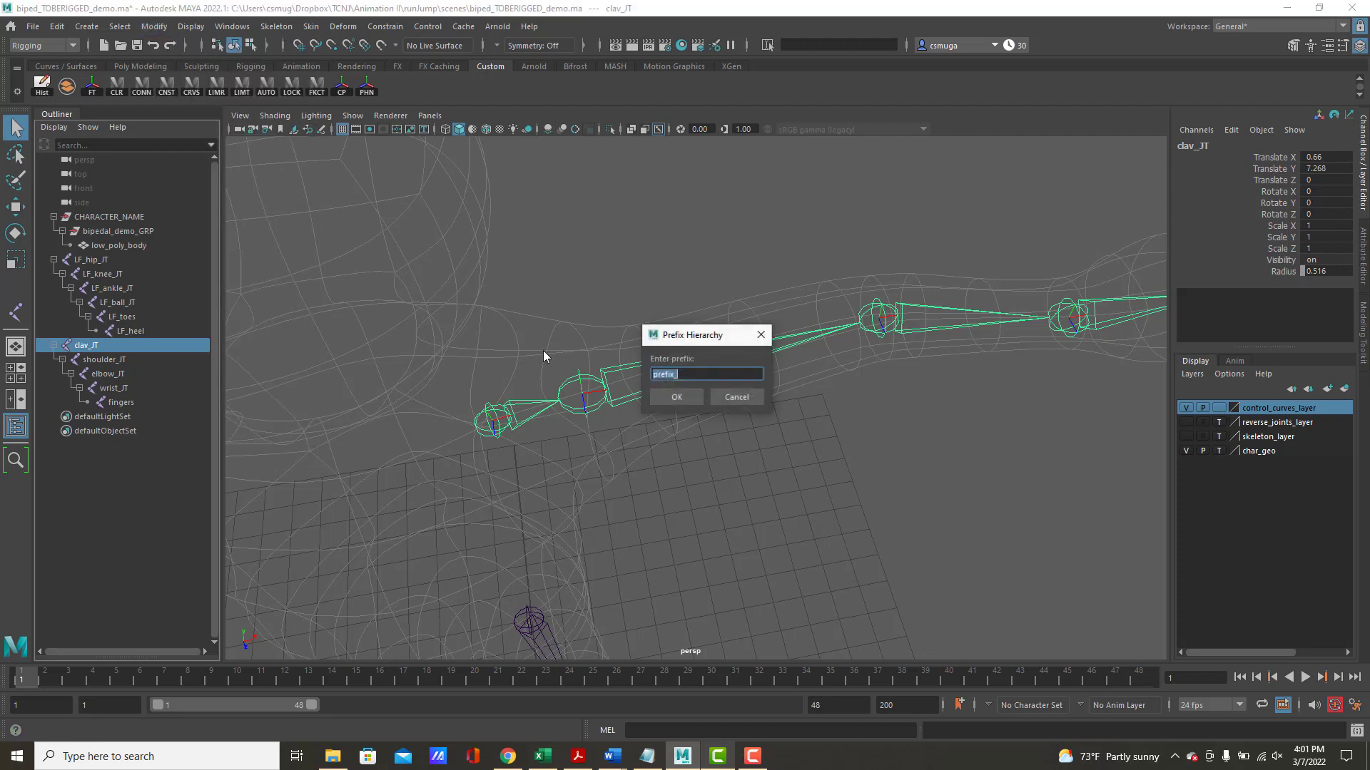
text(LF_)
key(Return)
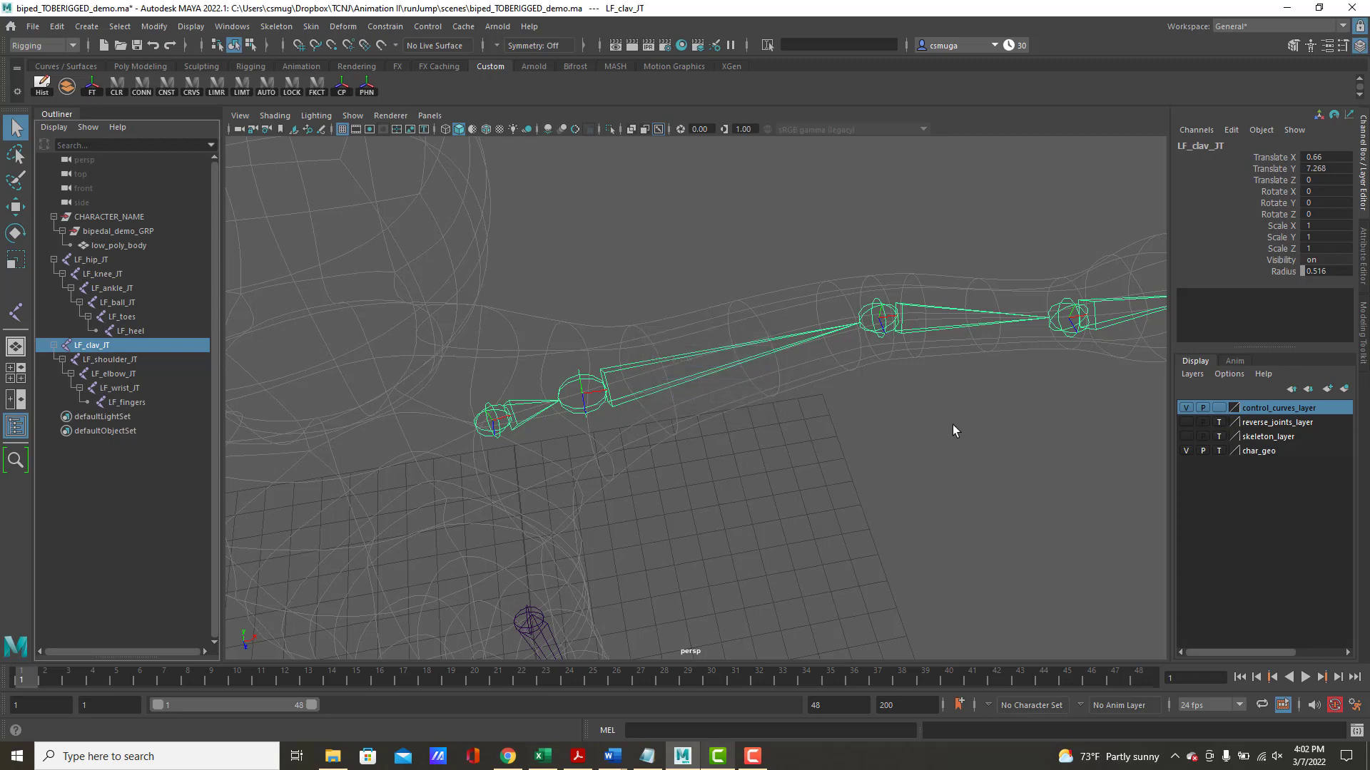
- Examine the left arm and left leg joint chains against the whole character from above and from the front
alt+right_drag(952, 425, 493, 407)
alt+middle_drag(647, 418, 746, 371)
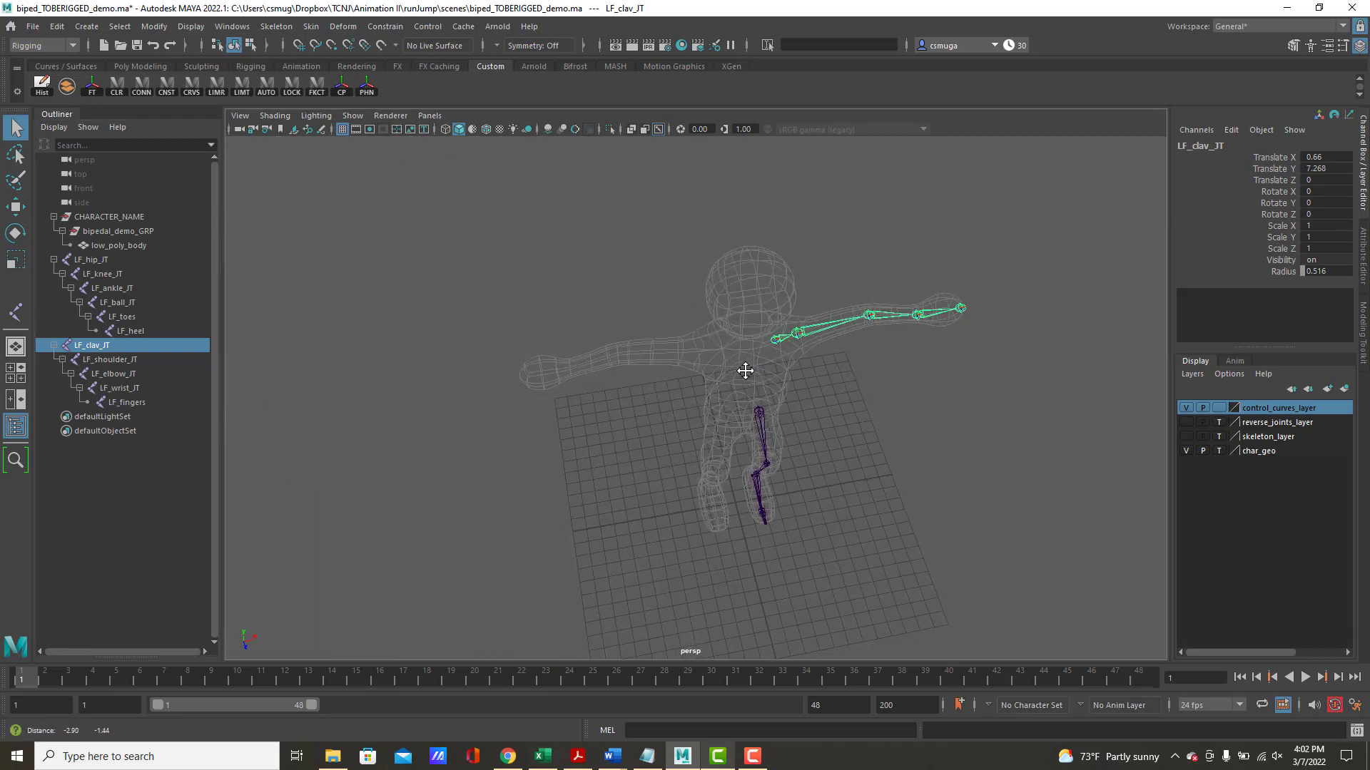
alt+drag(777, 370, 764, 350)
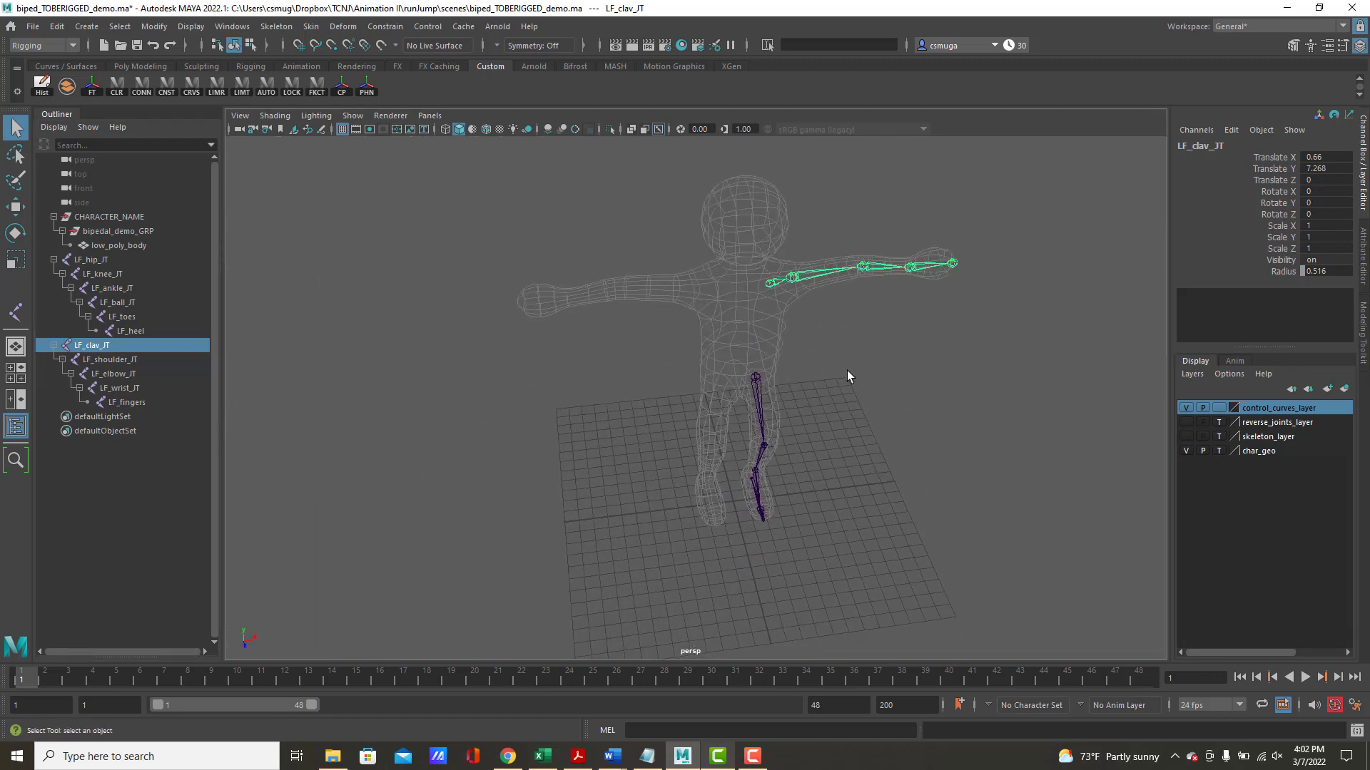
alt+drag(846, 370, 831, 325)
alt+middle_drag(811, 272, 686, 448)
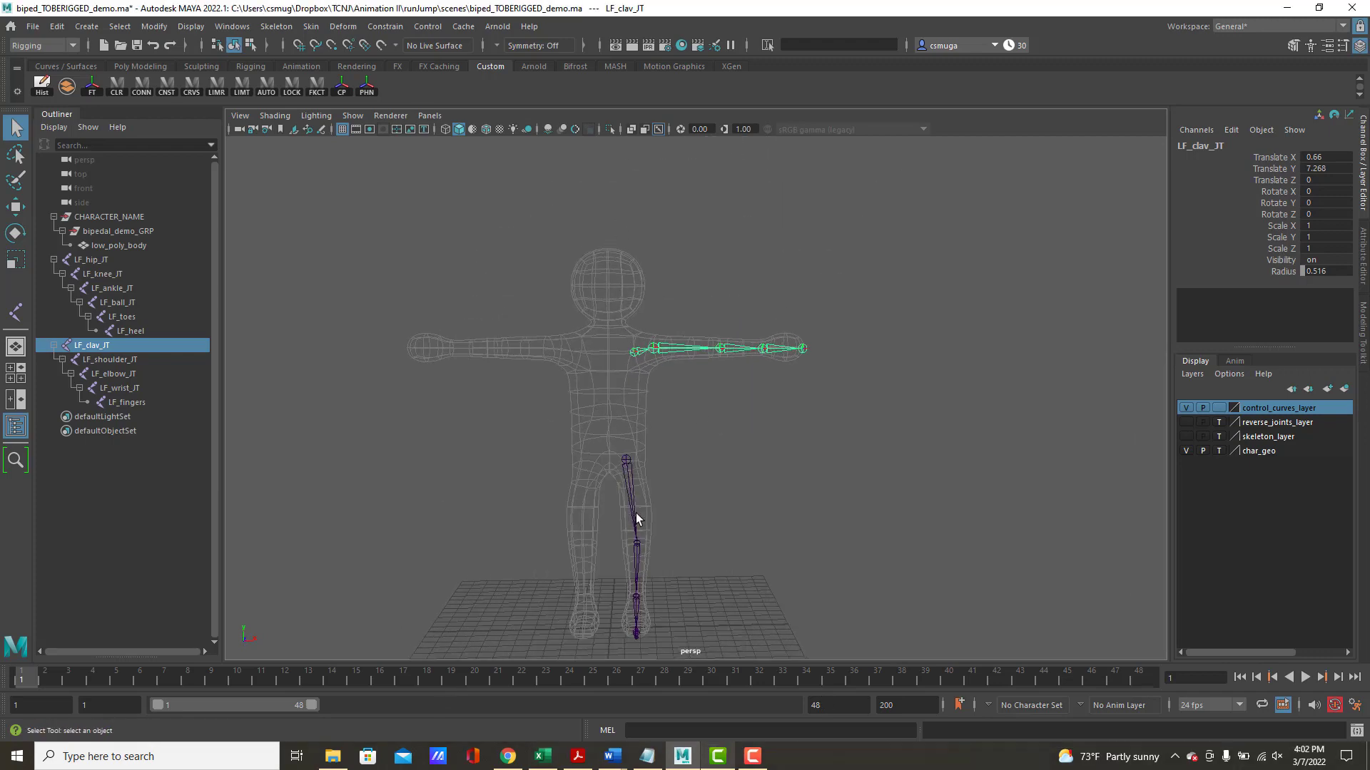
- Switch to a maximized side view framed on the character's head and torso
key(space)
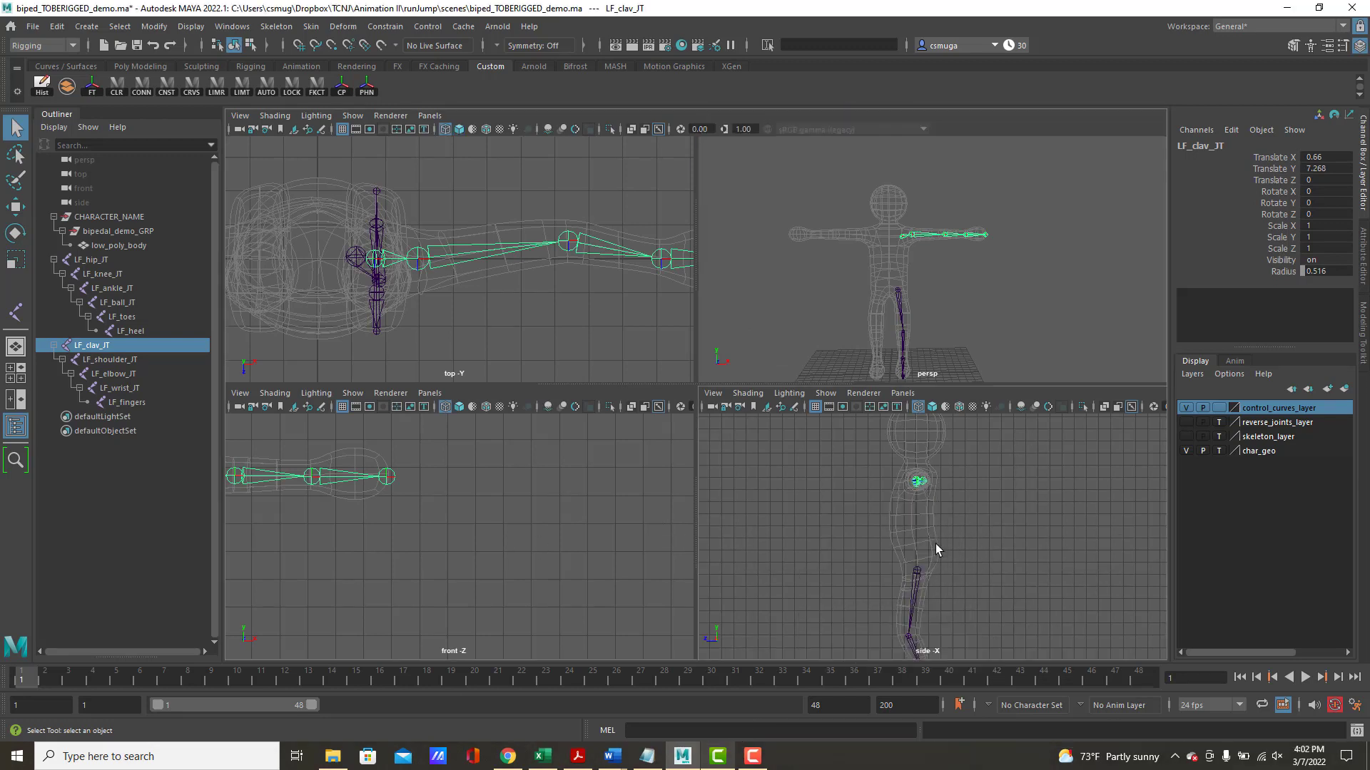
key(space)
scroll(739, 476, up, 5)
scroll(828, 535, up, 3)
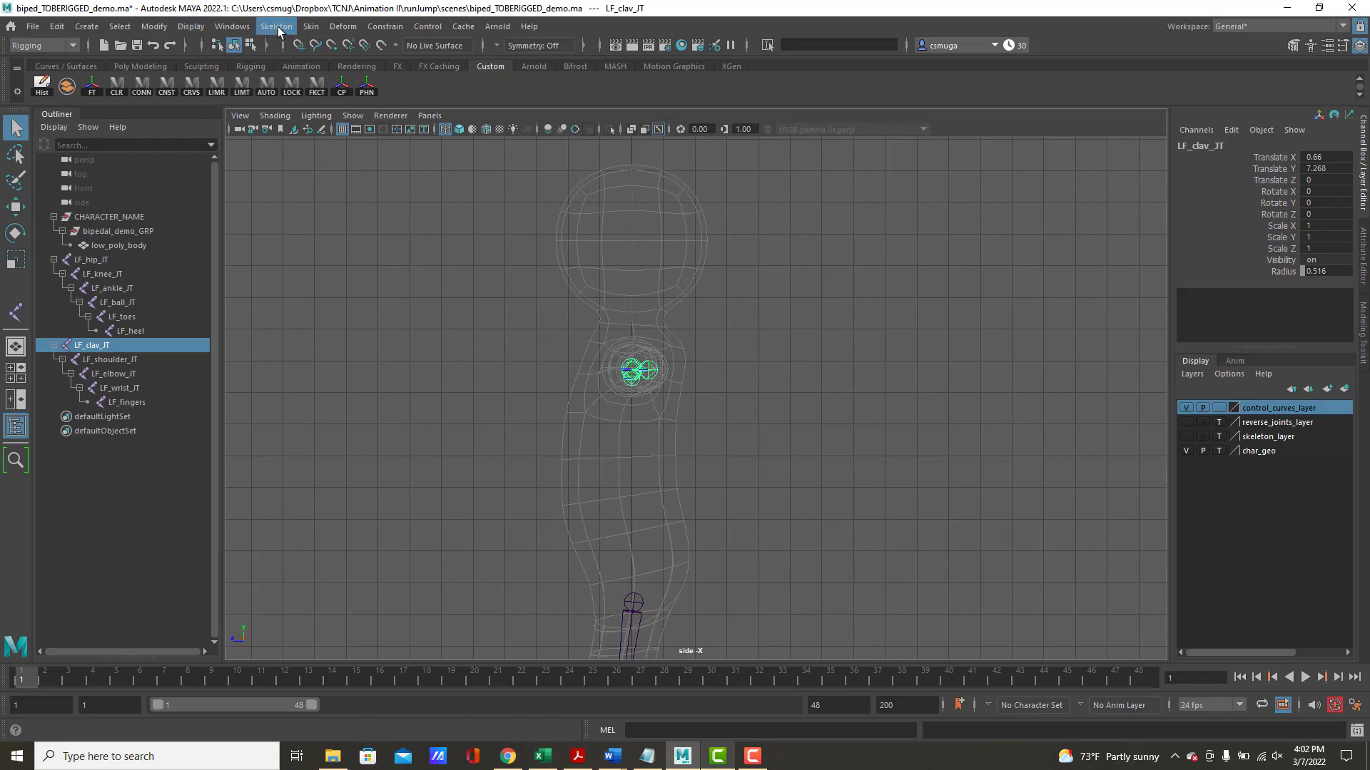
- Create a six-joint chain in the side view from the pelvis up the spine and neck to the top of the head
click(276, 26)
click(292, 65)
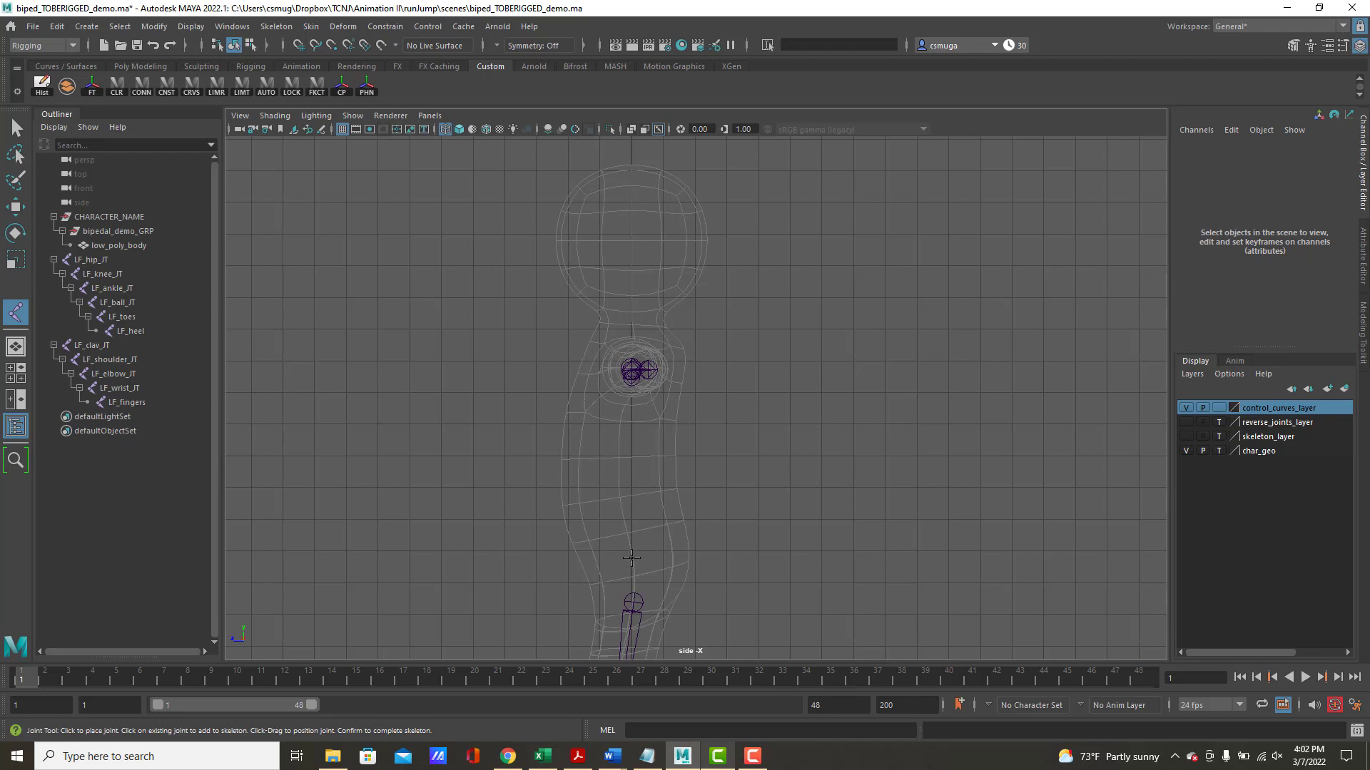
click(632, 558)
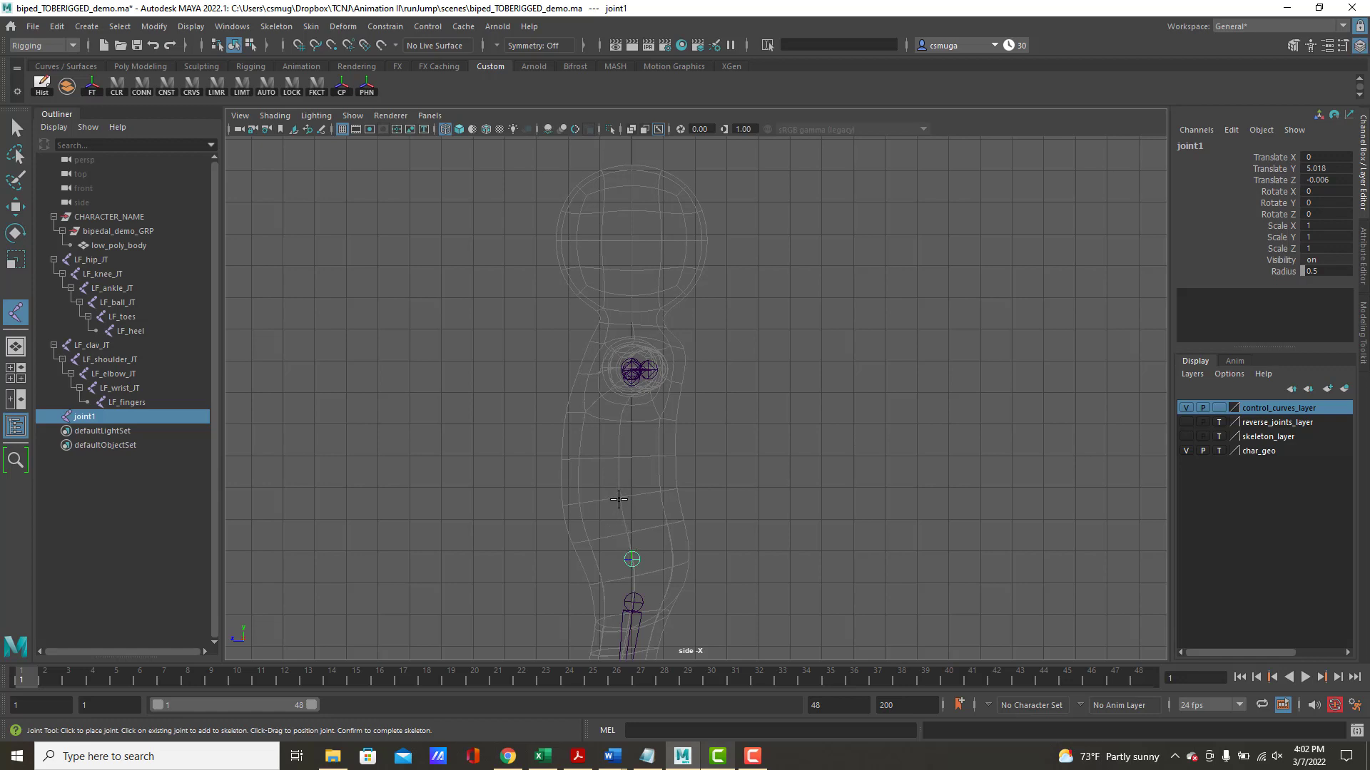
click(619, 499)
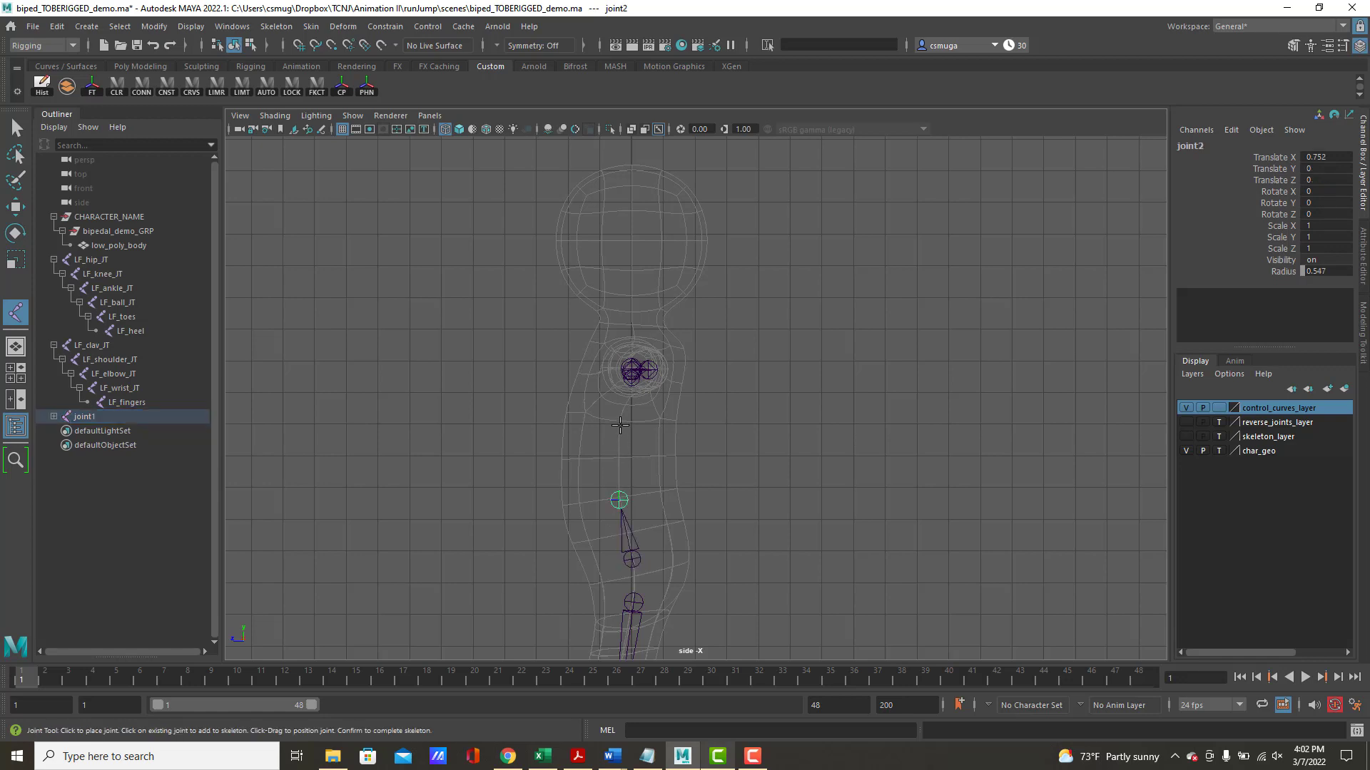
click(620, 425)
click(633, 341)
click(633, 311)
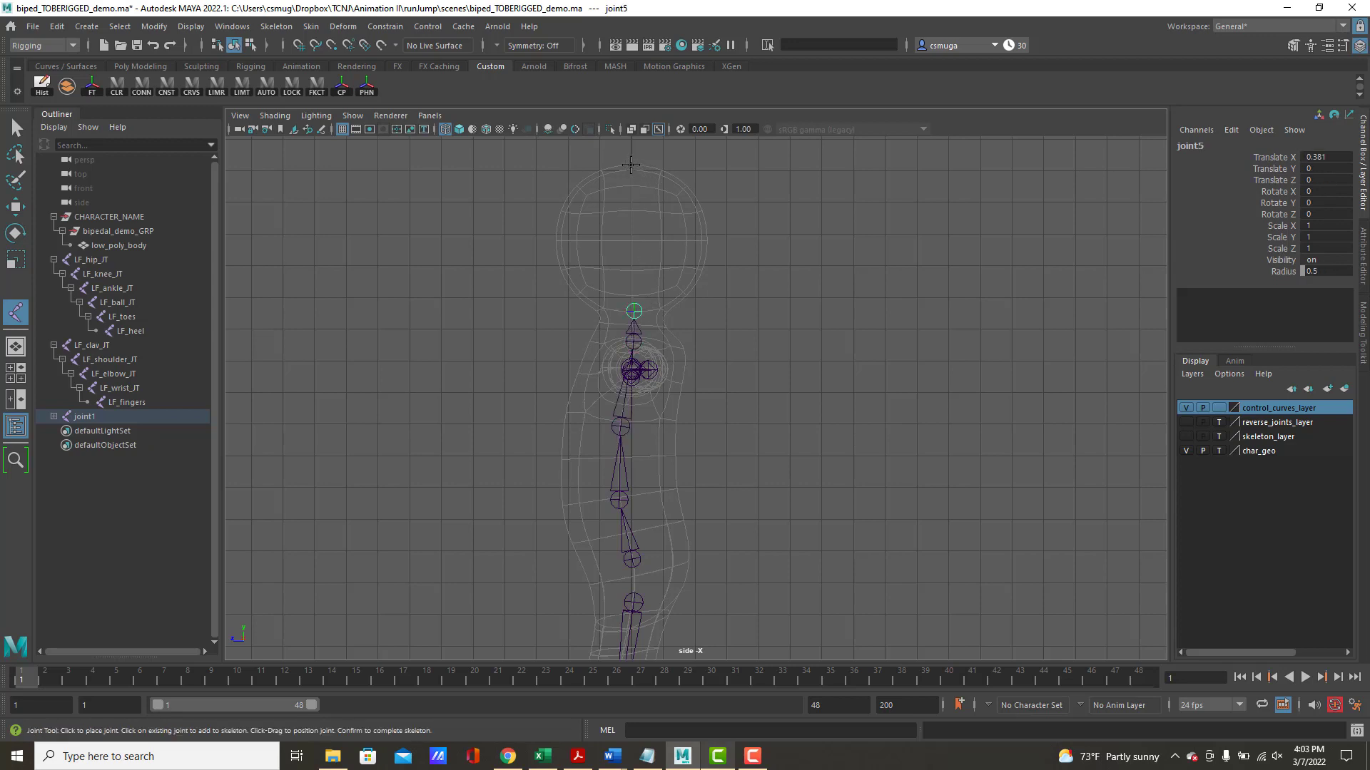
click(631, 165)
key(q)
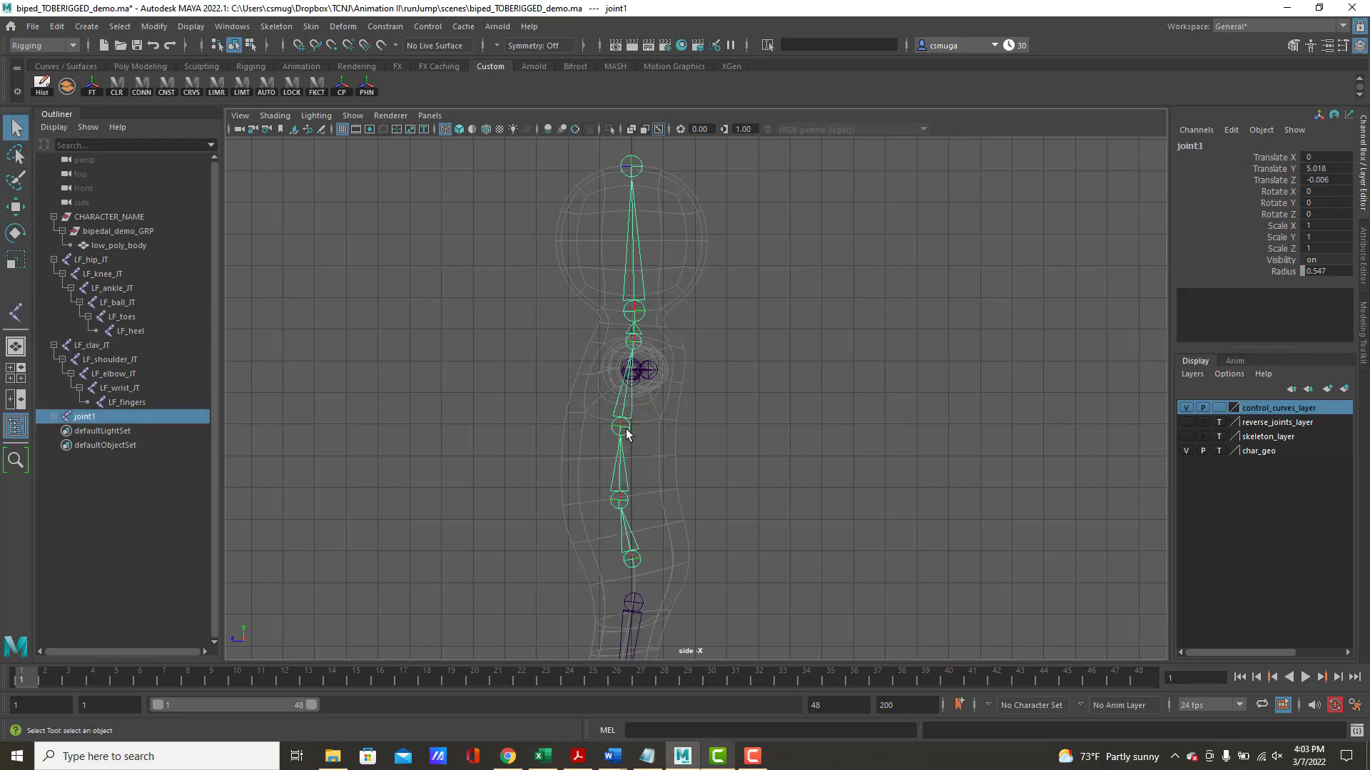
- Examine the new spine chain in perspective against the left leg's hip joint and the left arm's clavicle joint
key(space)
alt+right_drag(537, 507, 468, 517)
alt+middle_drag(468, 516, 626, 513)
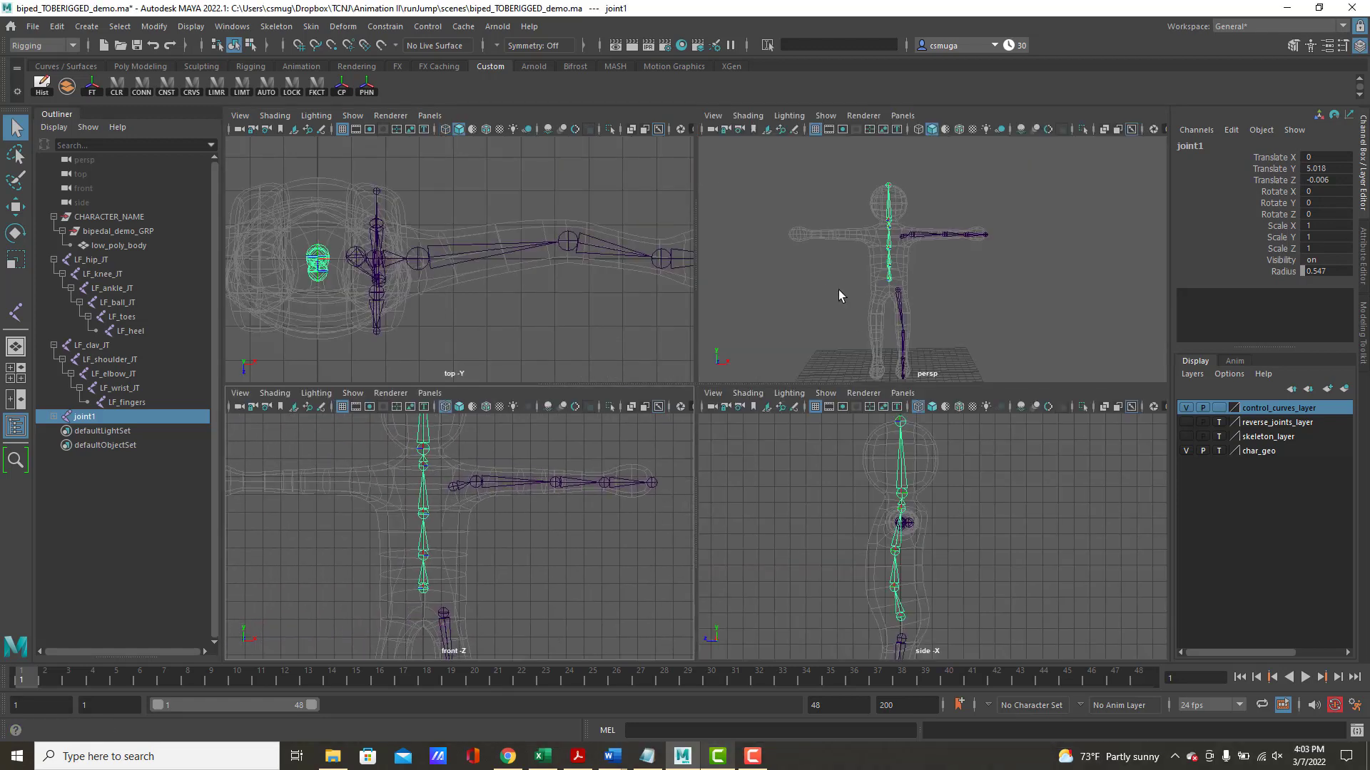
alt+right_drag(841, 296, 1157, 346)
alt+middle_drag(1013, 335, 1116, 277)
alt+drag(1063, 264, 1051, 214)
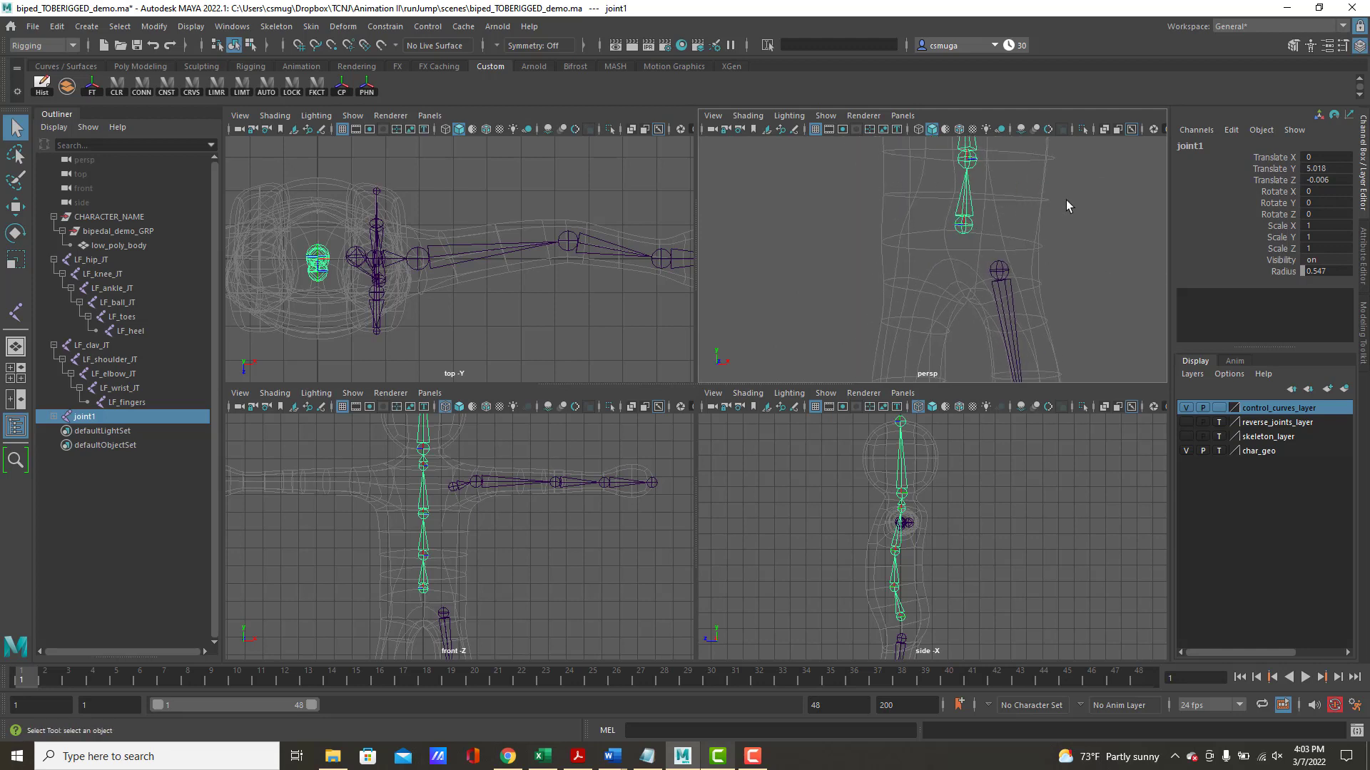
alt+middle_drag(1034, 207, 994, 289)
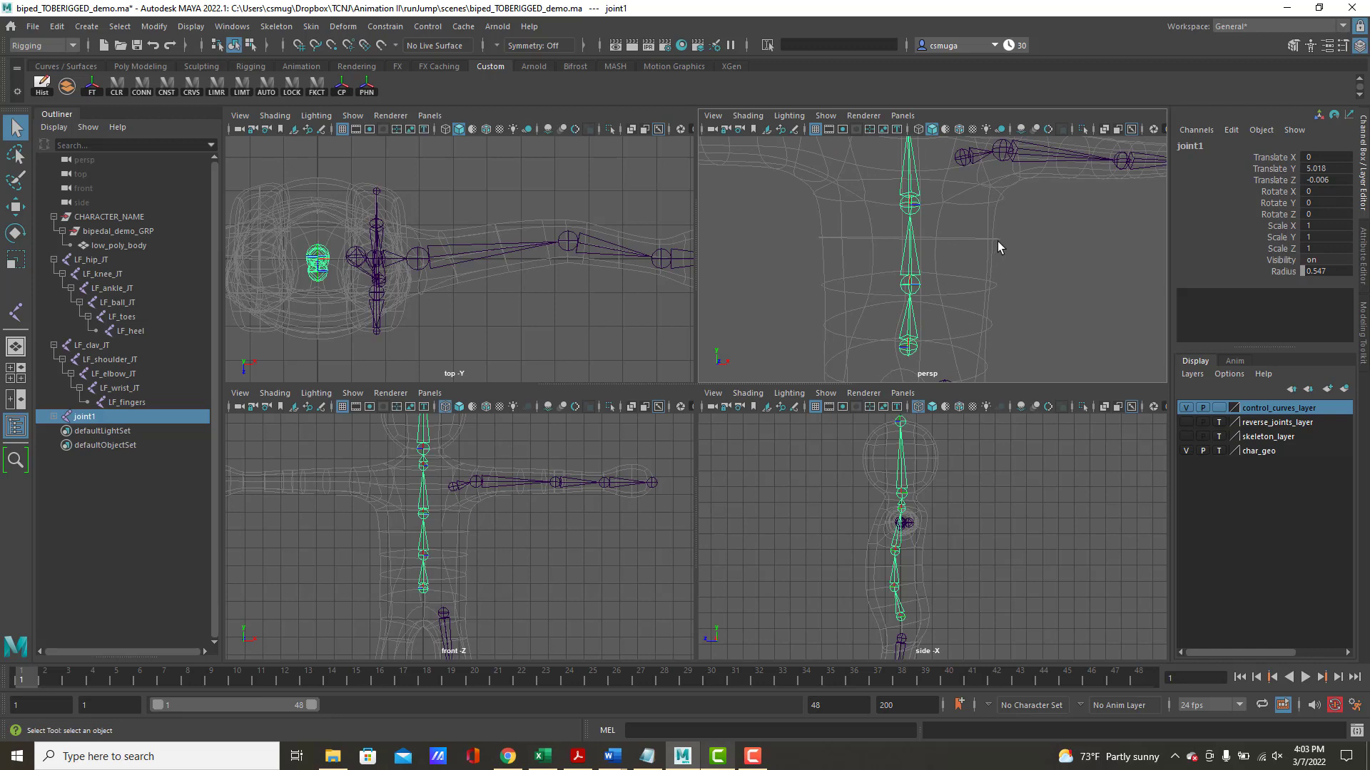
alt+middle_drag(997, 241, 966, 290)
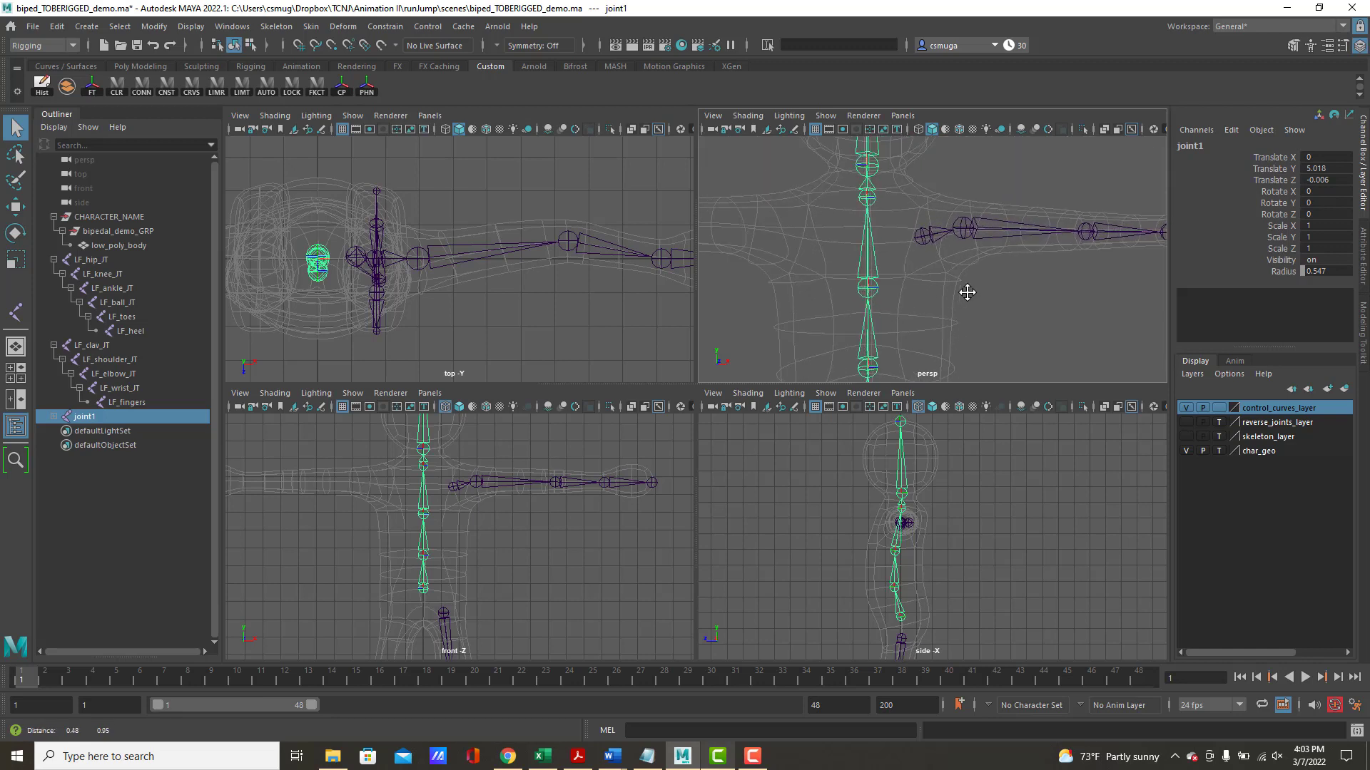
- Select the left clavicle joint together with the chest-level spine joint to examine where the arm chain would attach to the spine
click(924, 238)
click(876, 284)
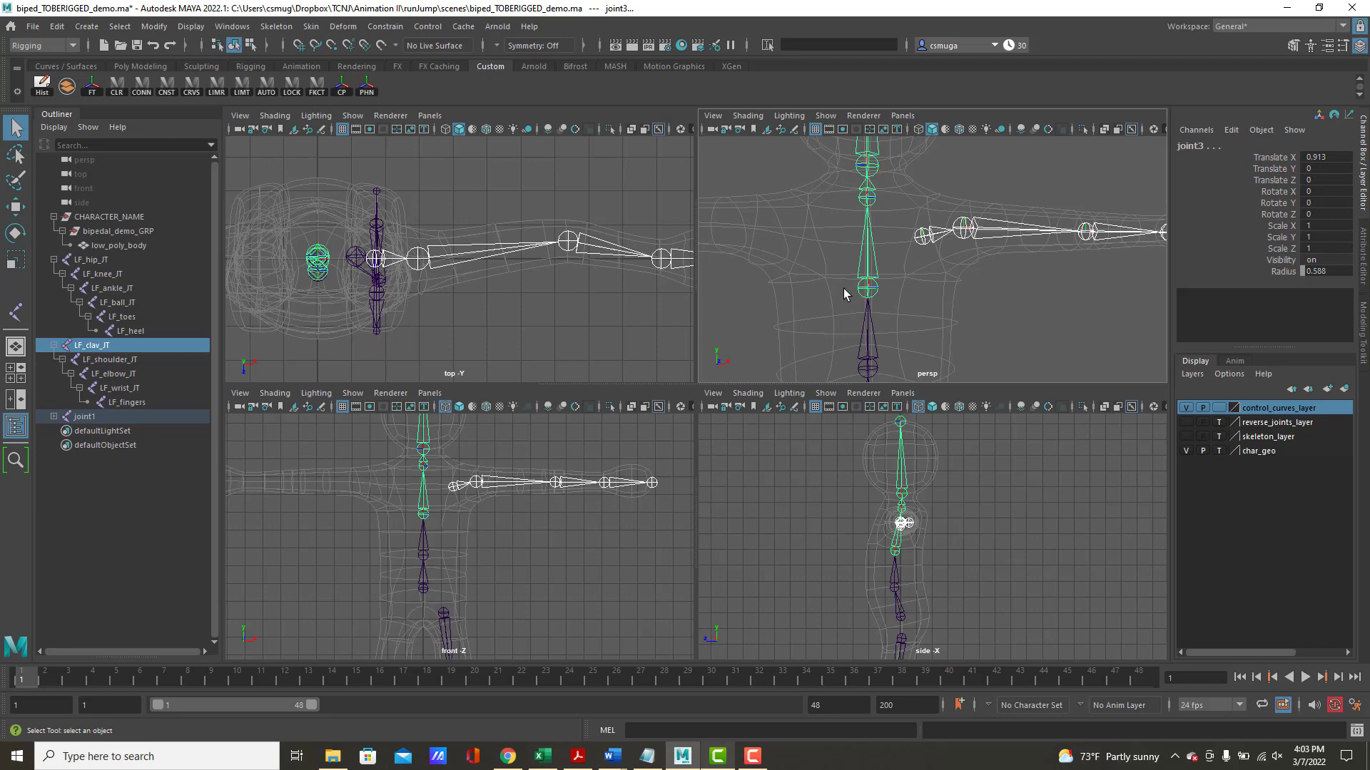
alt+drag(876, 265, 916, 259)
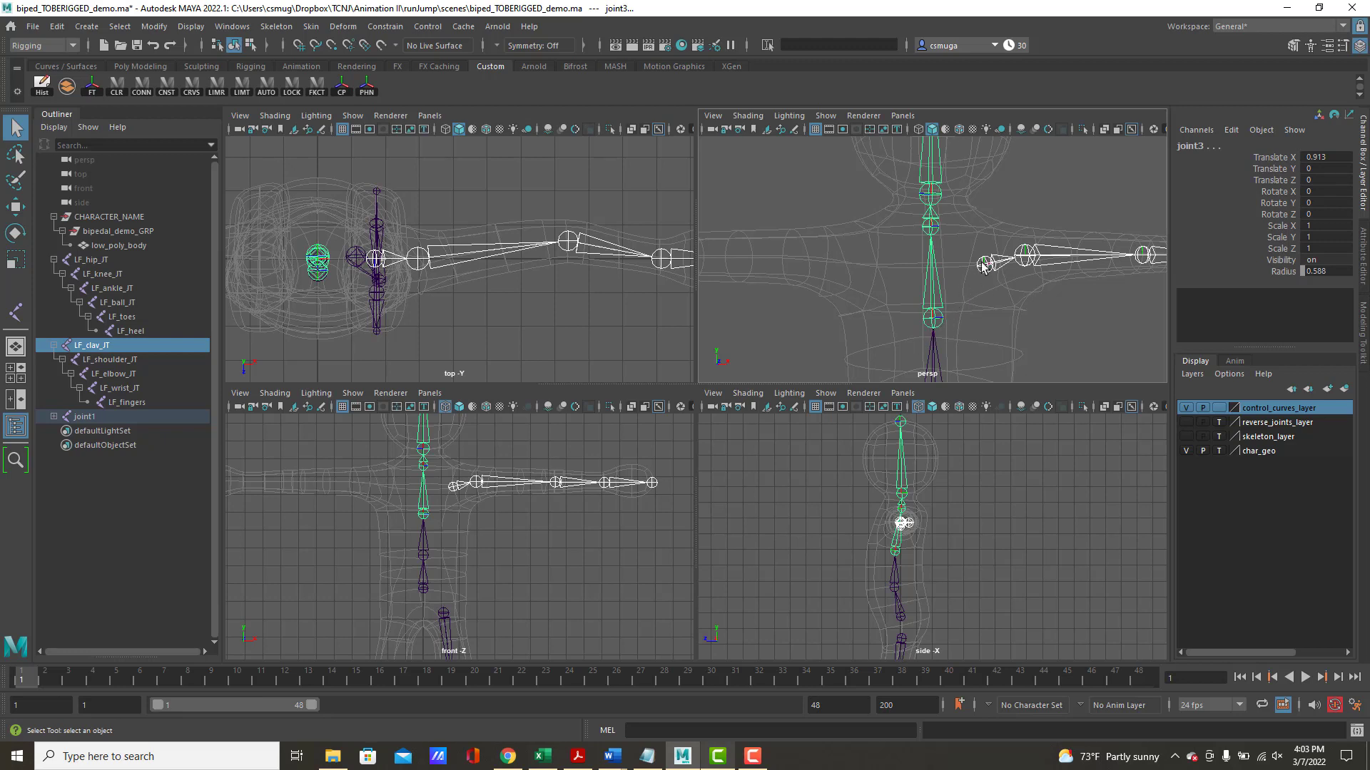
alt+right_drag(1023, 285, 891, 265)
alt+middle_drag(996, 318, 1005, 237)
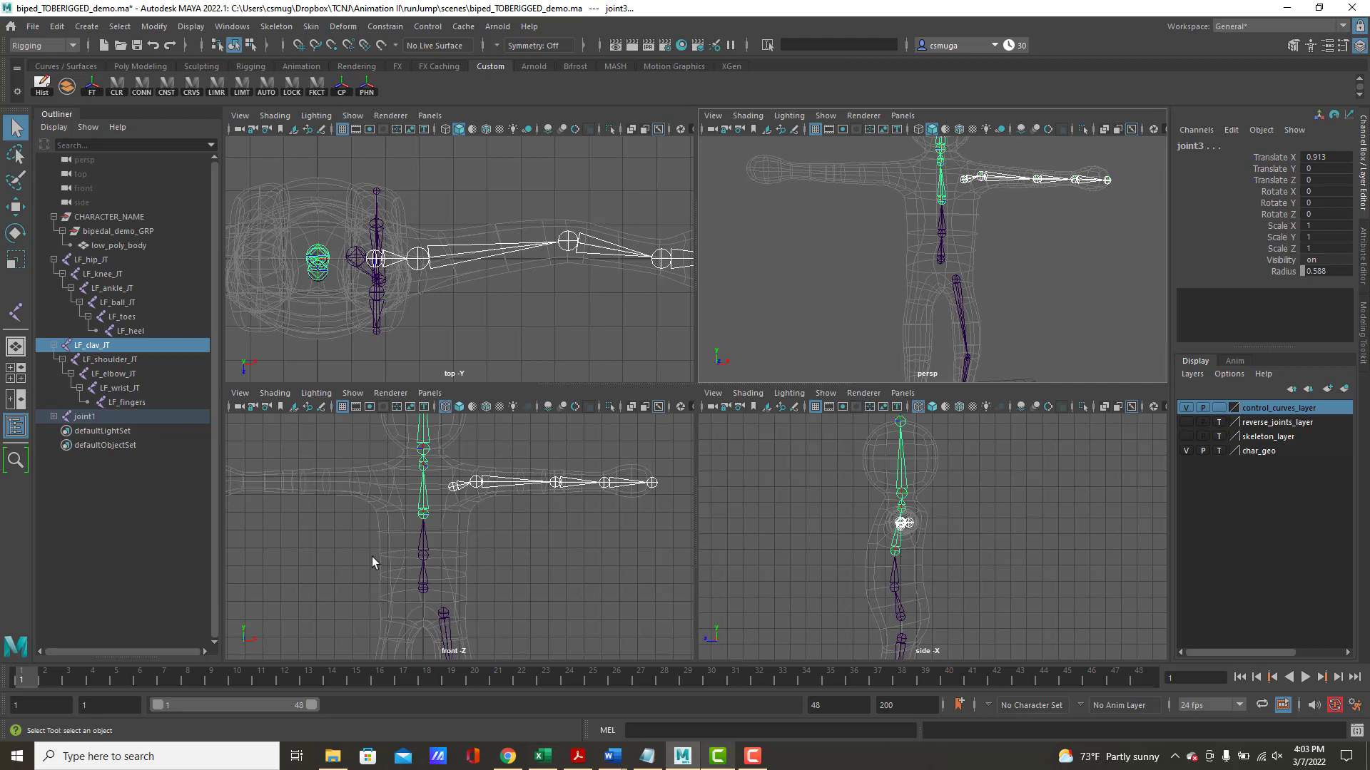
- Move only the spine's base joint slightly down toward the hips, to about Translate Y 4.871 and Z -0.038, without moving its child joints
click(422, 592)
click(422, 593)
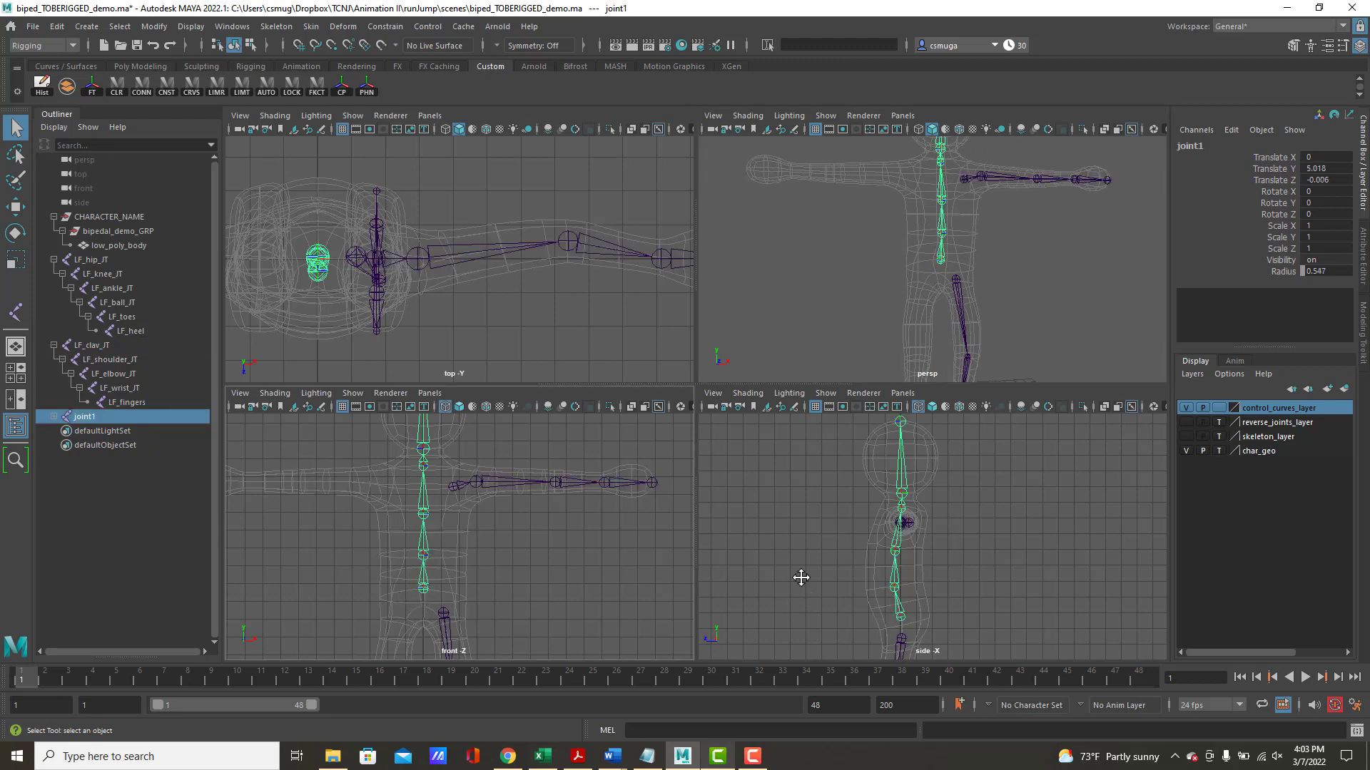
key(f)
alt+right_drag(763, 524, 1039, 587)
alt+middle_drag(929, 579, 996, 629)
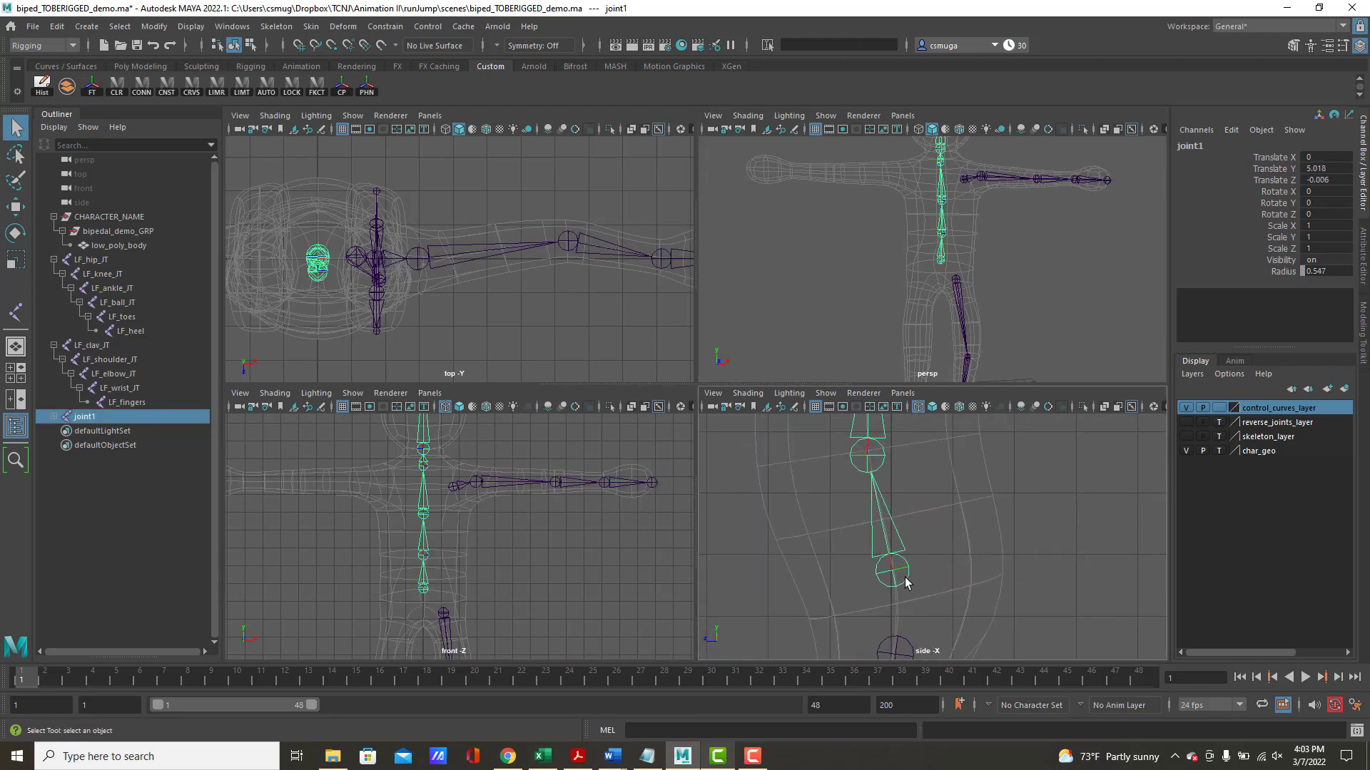
key(w)
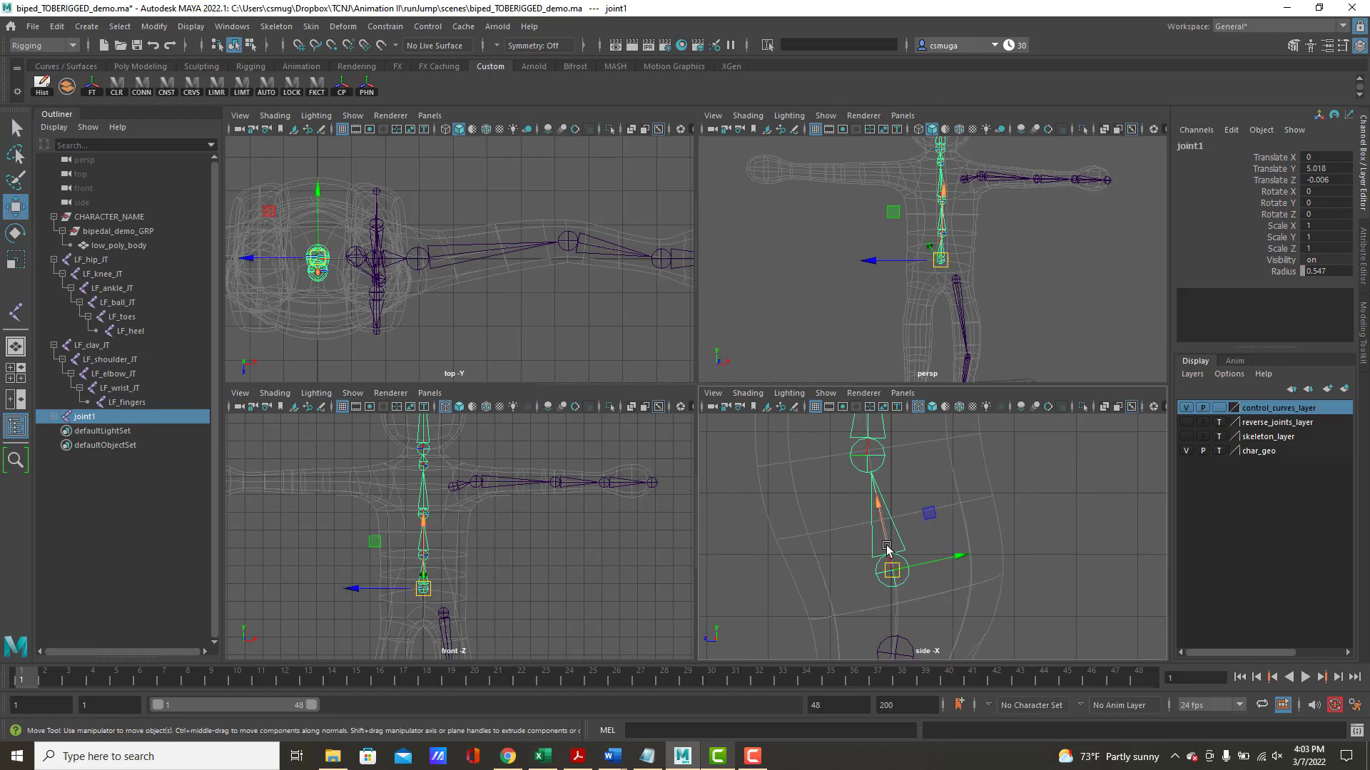
key(d)
drag(875, 505, 879, 529)
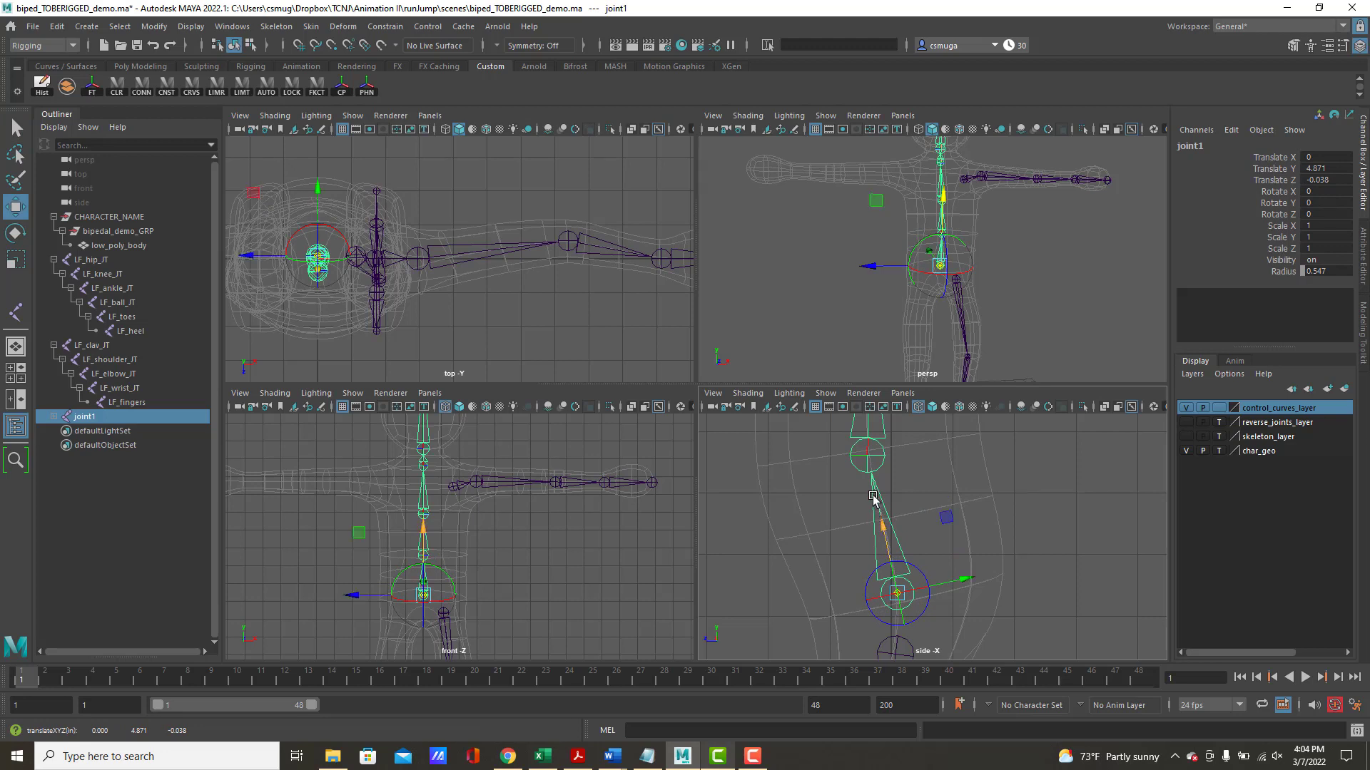
- Check the spine joints up through the neck and head, expand joint1's hierarchy, and frame the chain in a maximized front view
alt+middle_drag(968, 519, 957, 630)
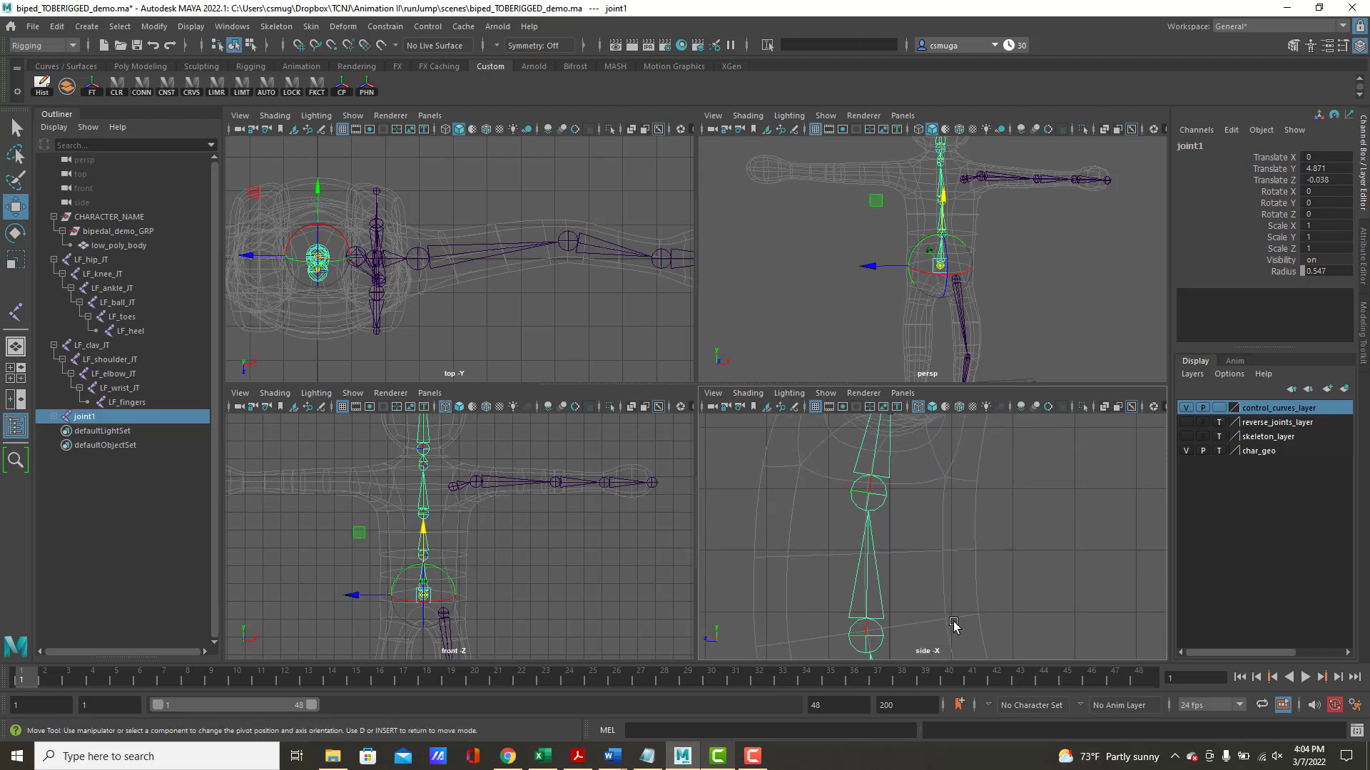
alt+middle_drag(908, 459, 889, 649)
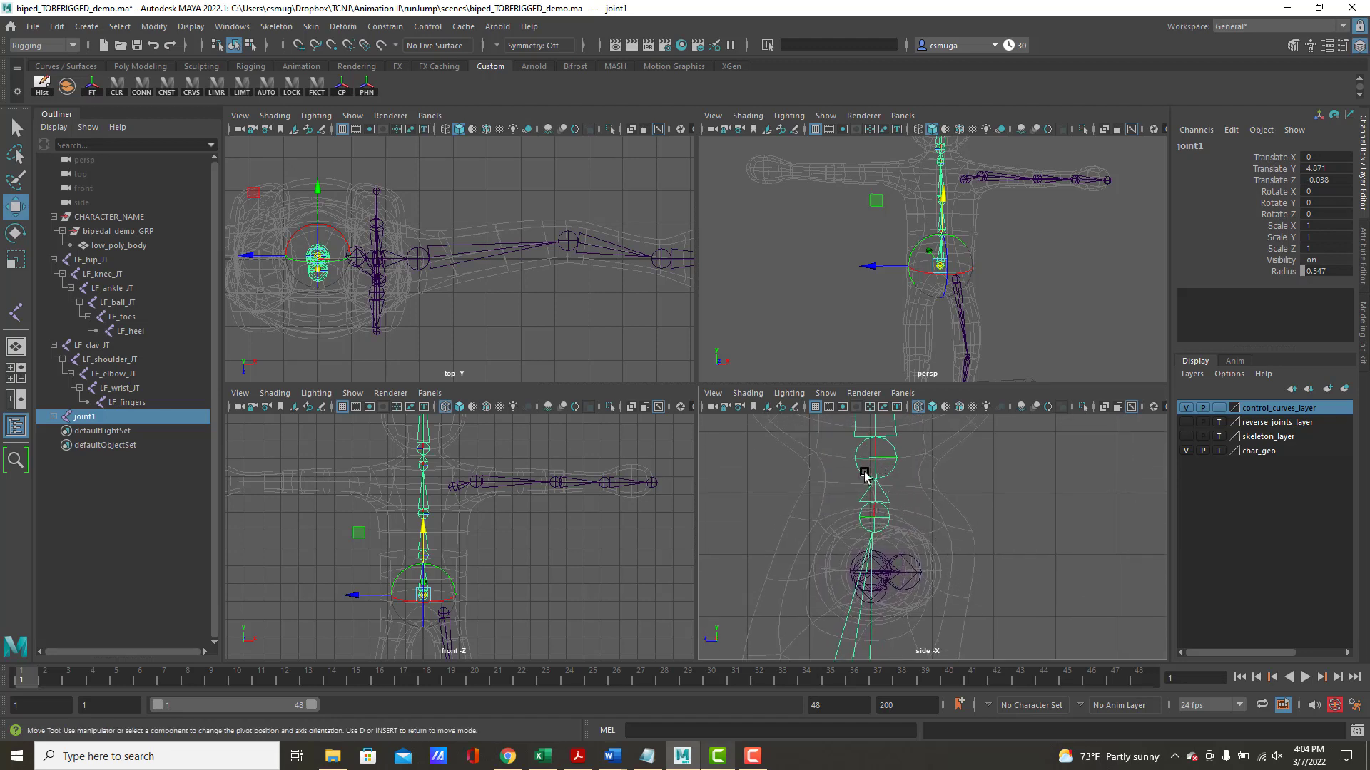
alt+middle_drag(872, 452, 848, 693)
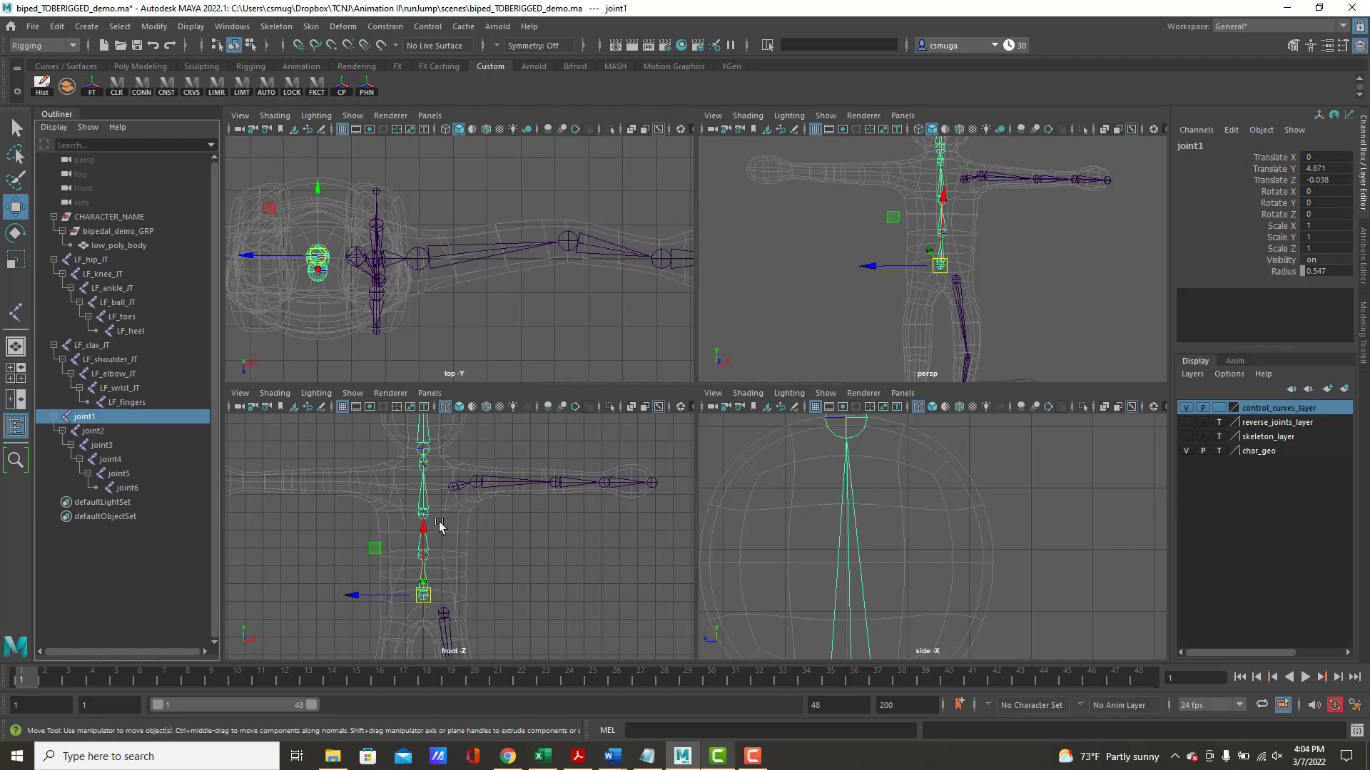
scroll(500, 513, down, 5)
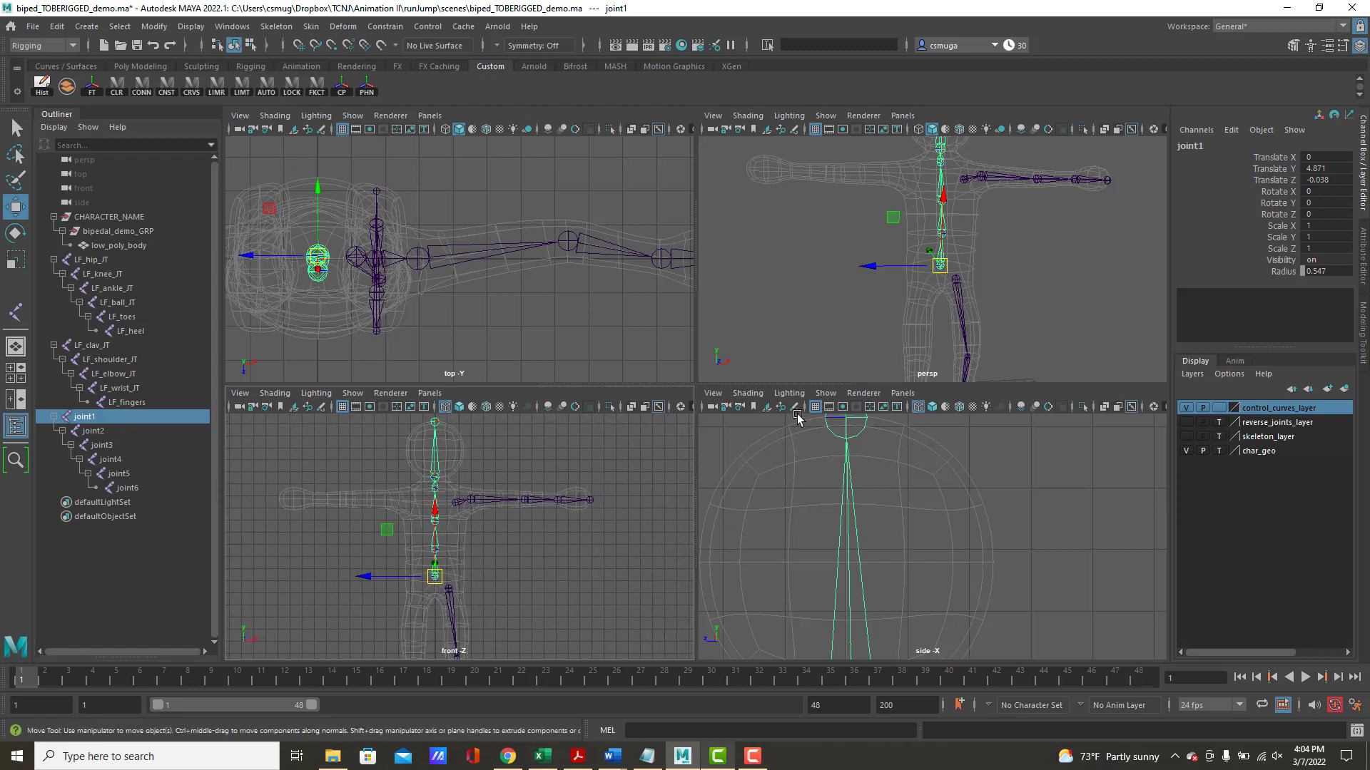
key(q)
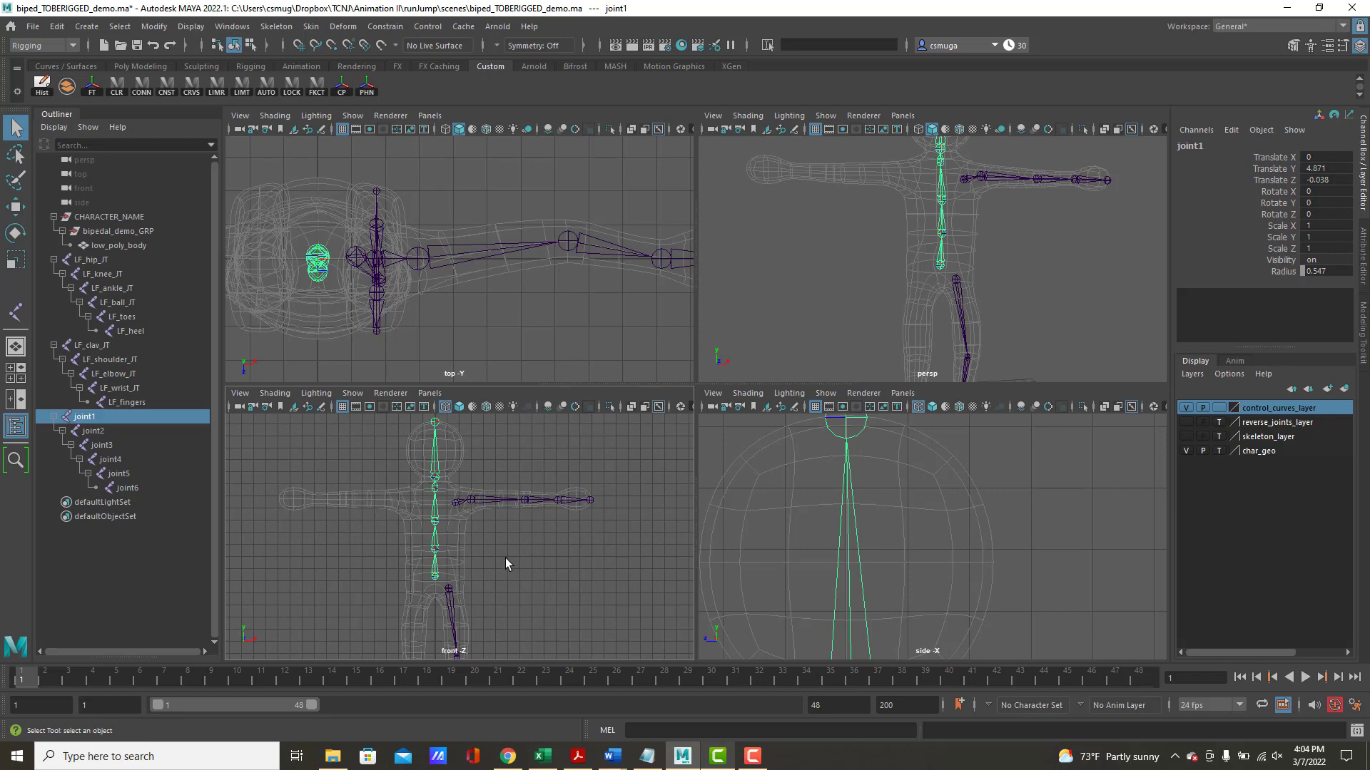
alt+middle_drag(505, 558, 516, 583)
key(space)
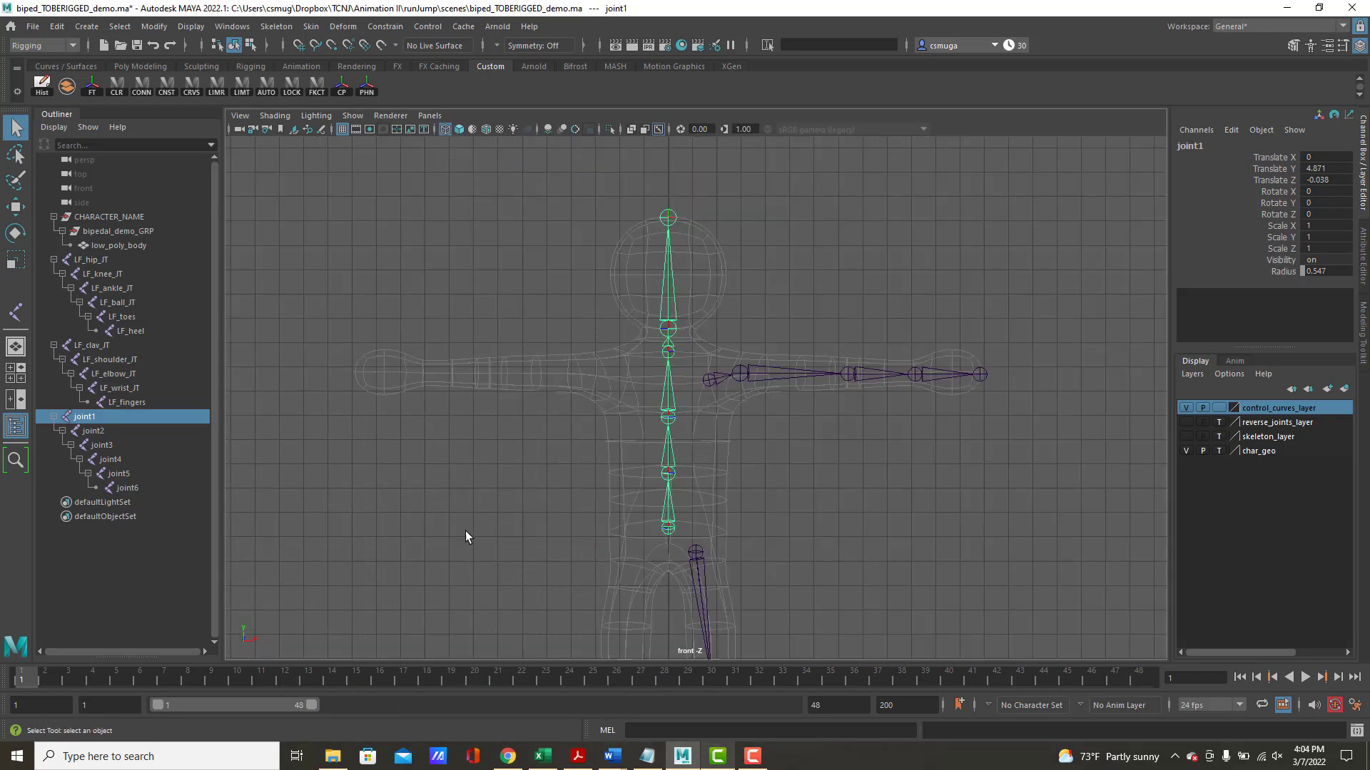
alt+middle_drag(465, 526, 458, 490)
alt+right_drag(368, 488, 499, 545)
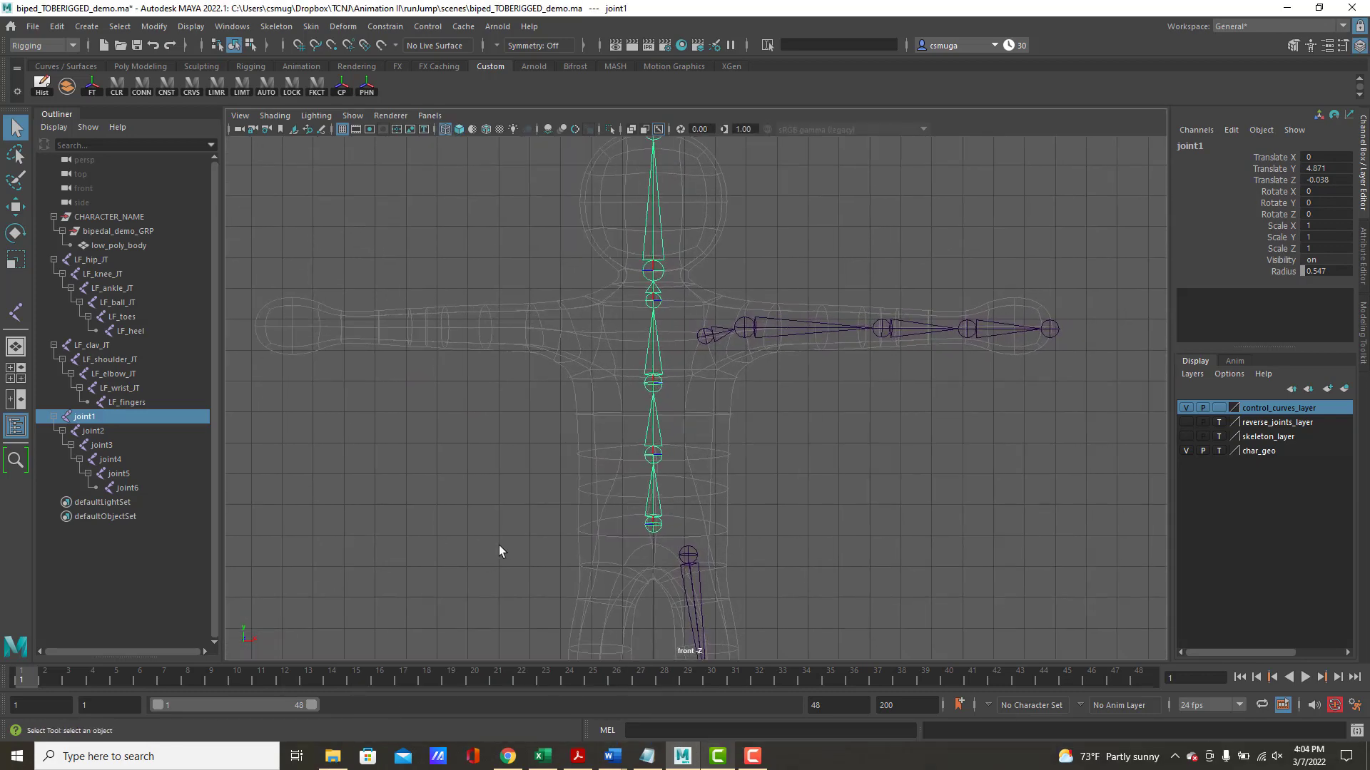
alt+middle_drag(499, 545, 486, 578)
- Rename the base joint of the spine chain, joint1, as ROOT_JT
double_click(89, 418)
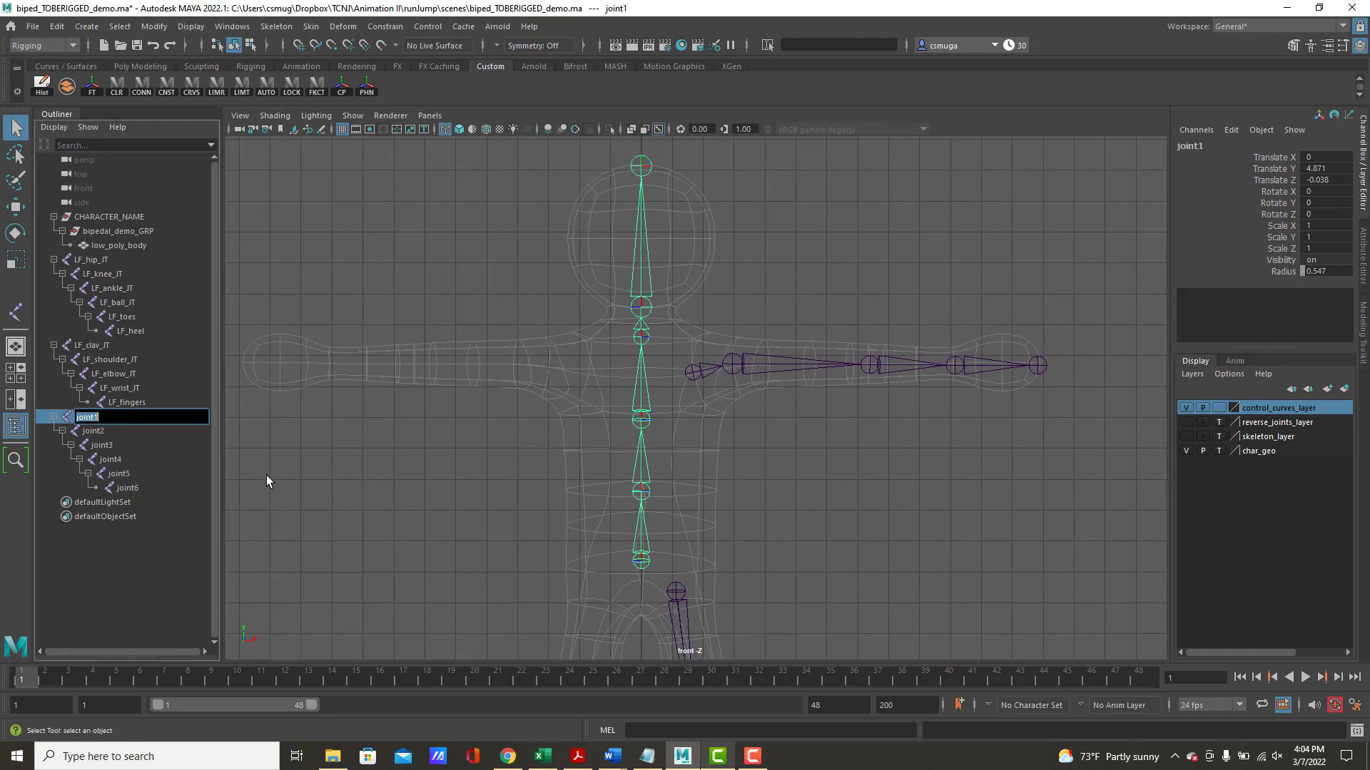
text(ROOT_JT)
key(Return)
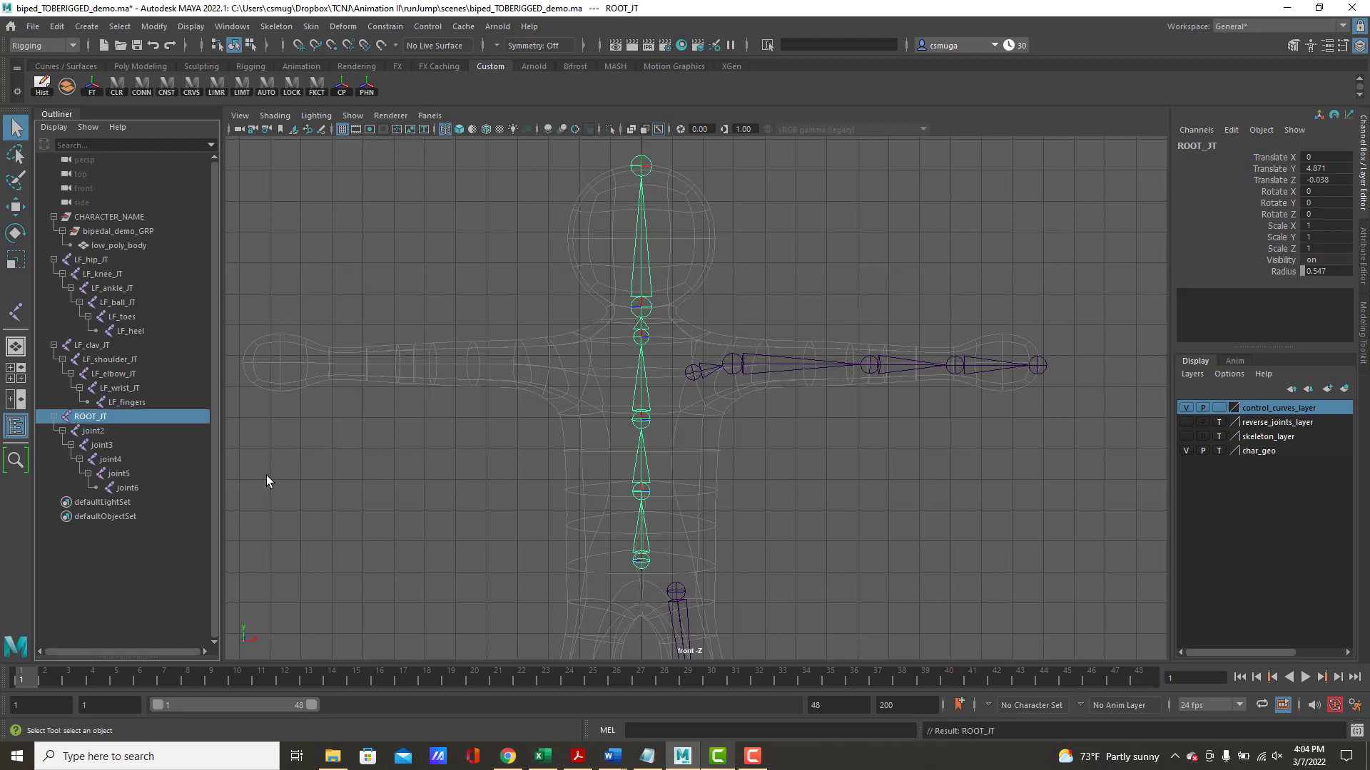
- Rename joint2 as spine_low_JT and joint3 as spine_mid_JT
click(92, 431)
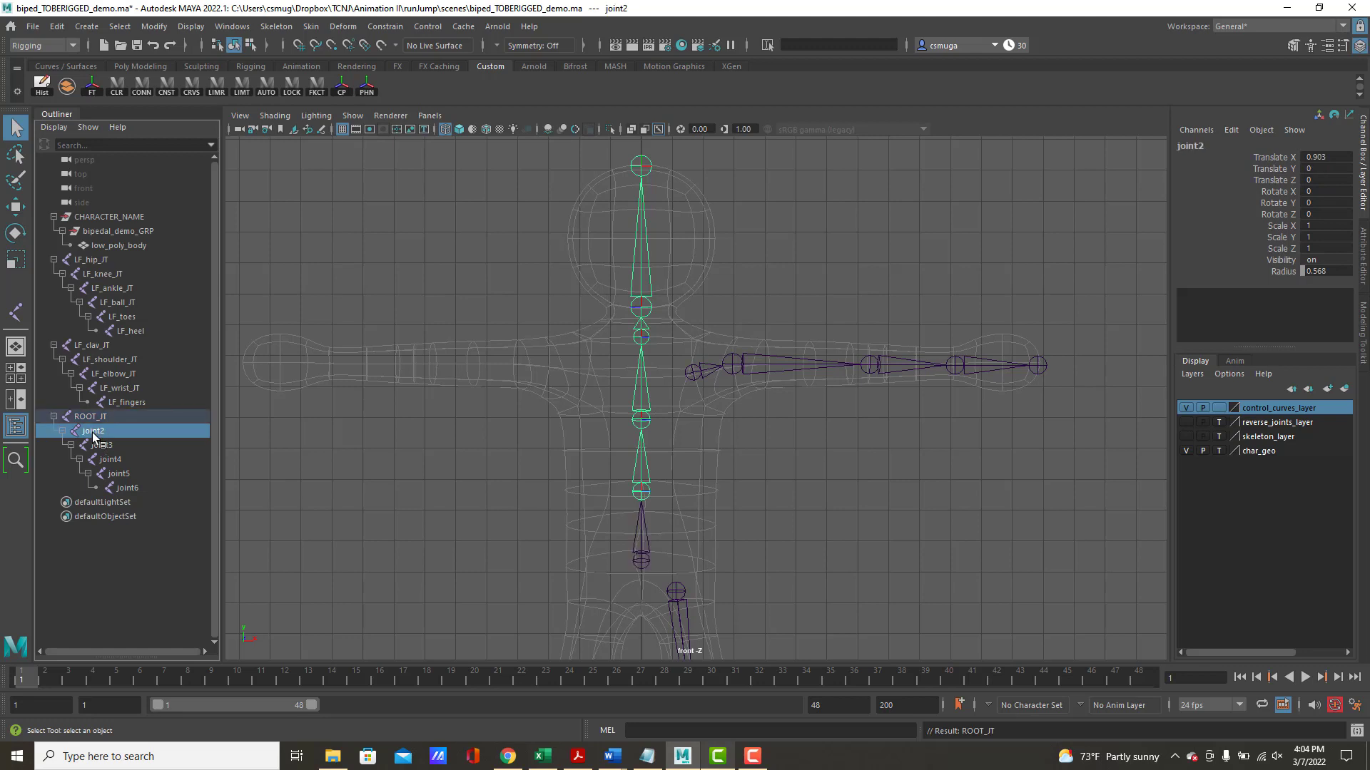
double_click(92, 433)
text(spine_low_JT)
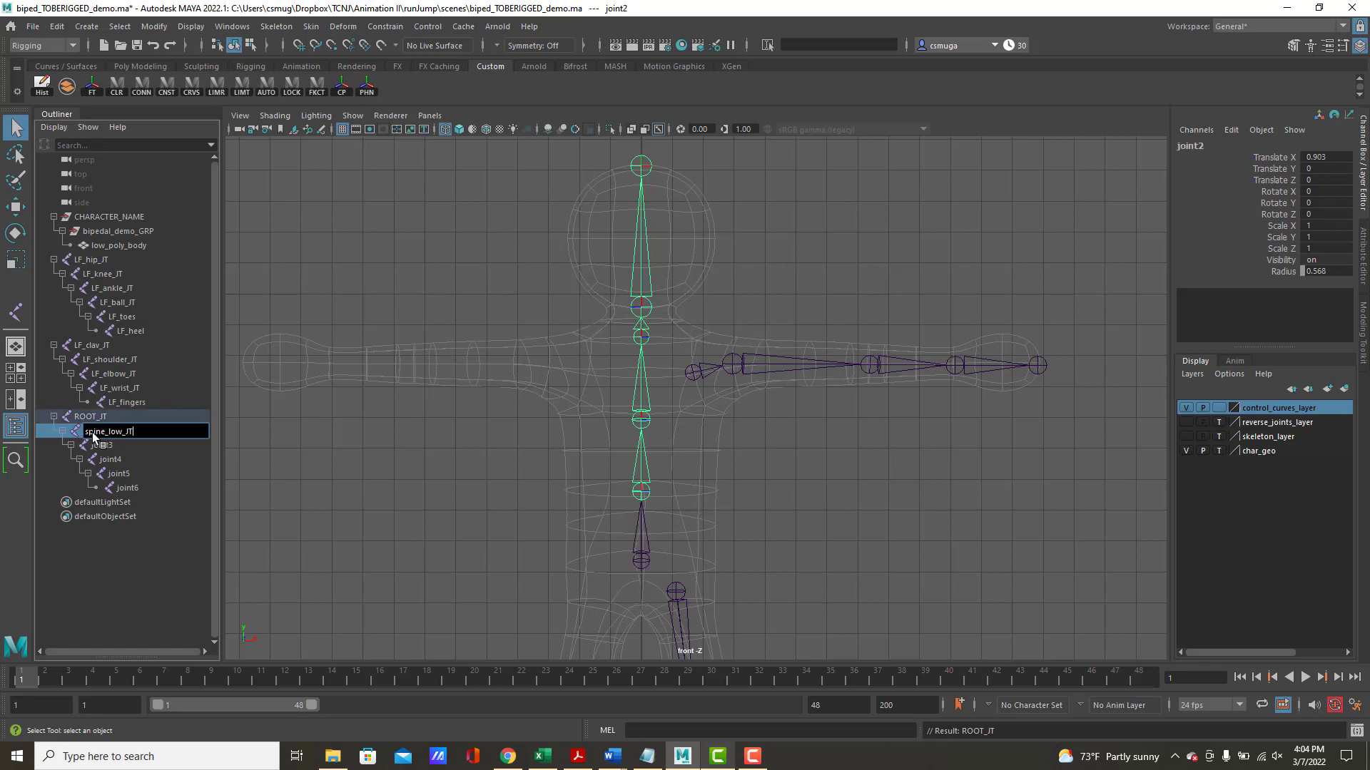
key(Return)
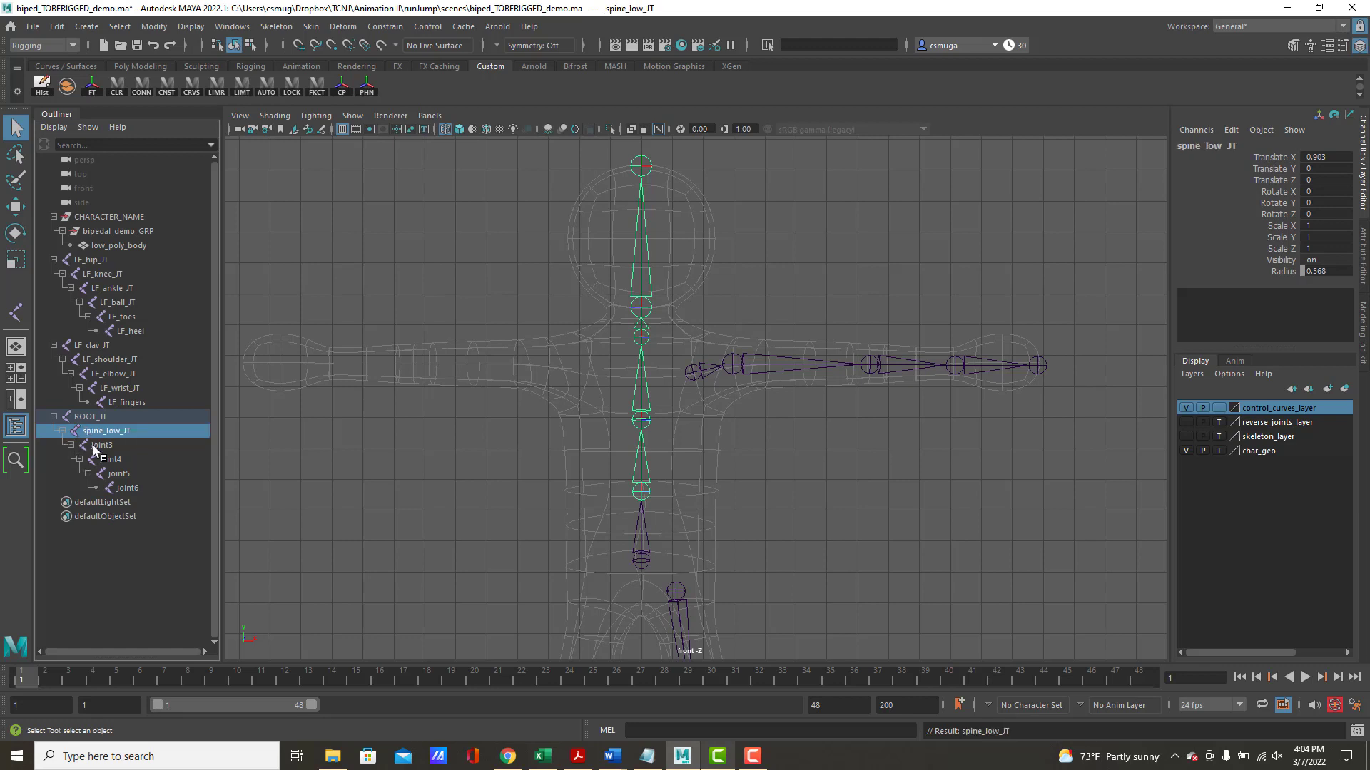
click(95, 445)
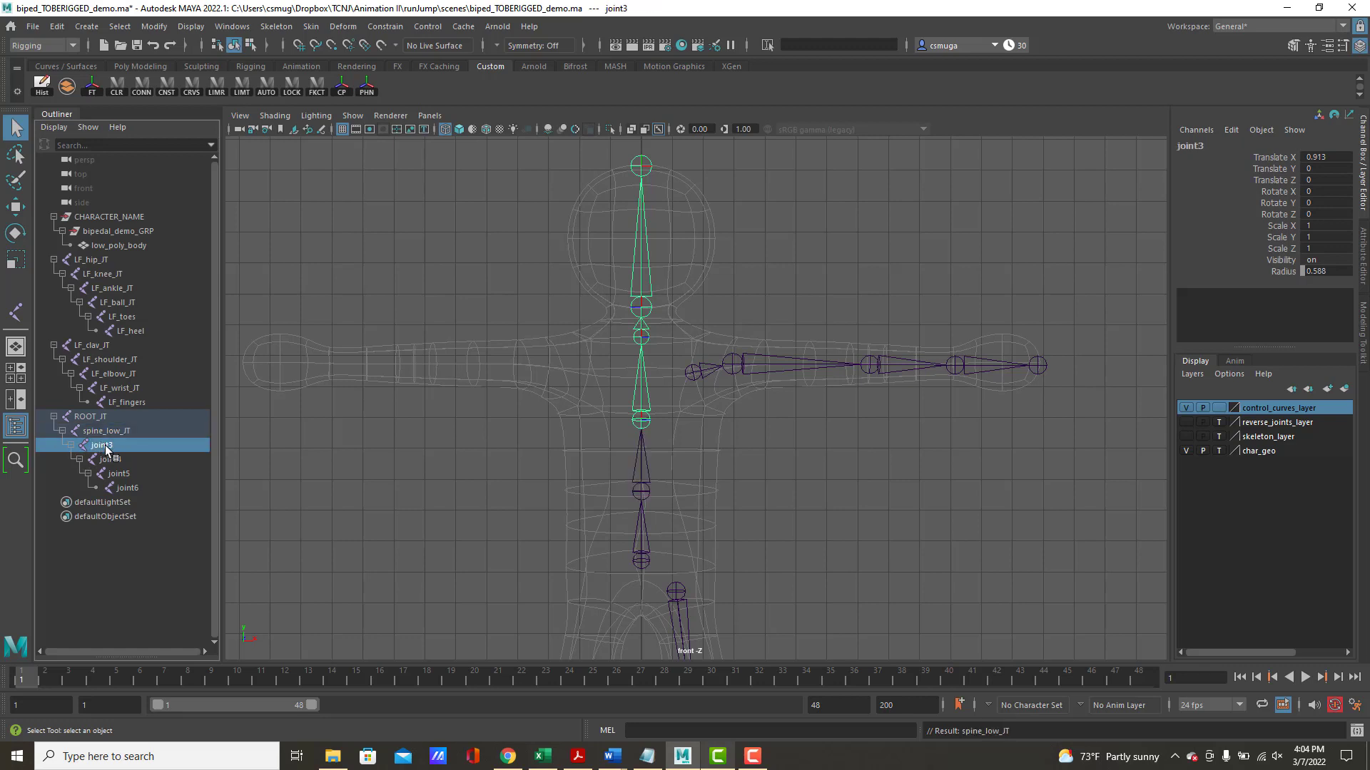
double_click(105, 447)
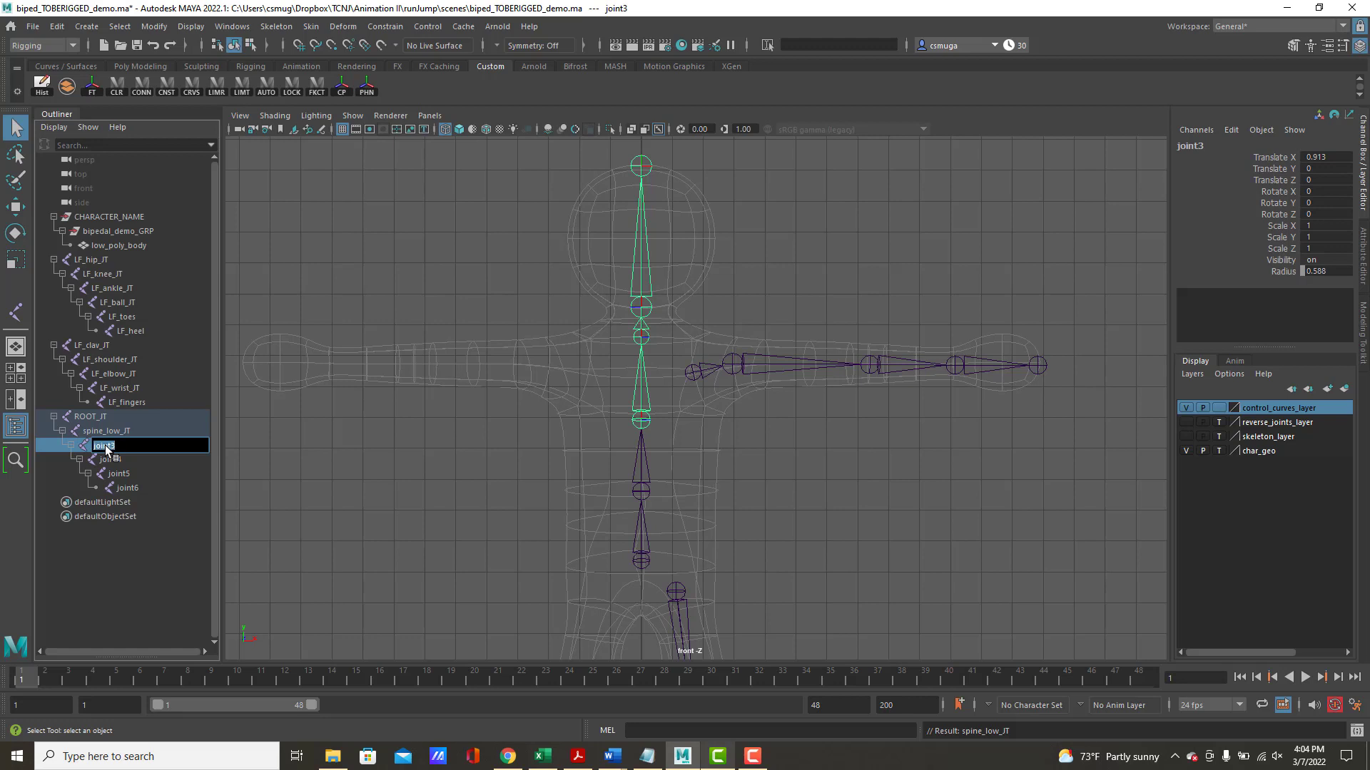
text(spine_mid_JT)
key(Return)
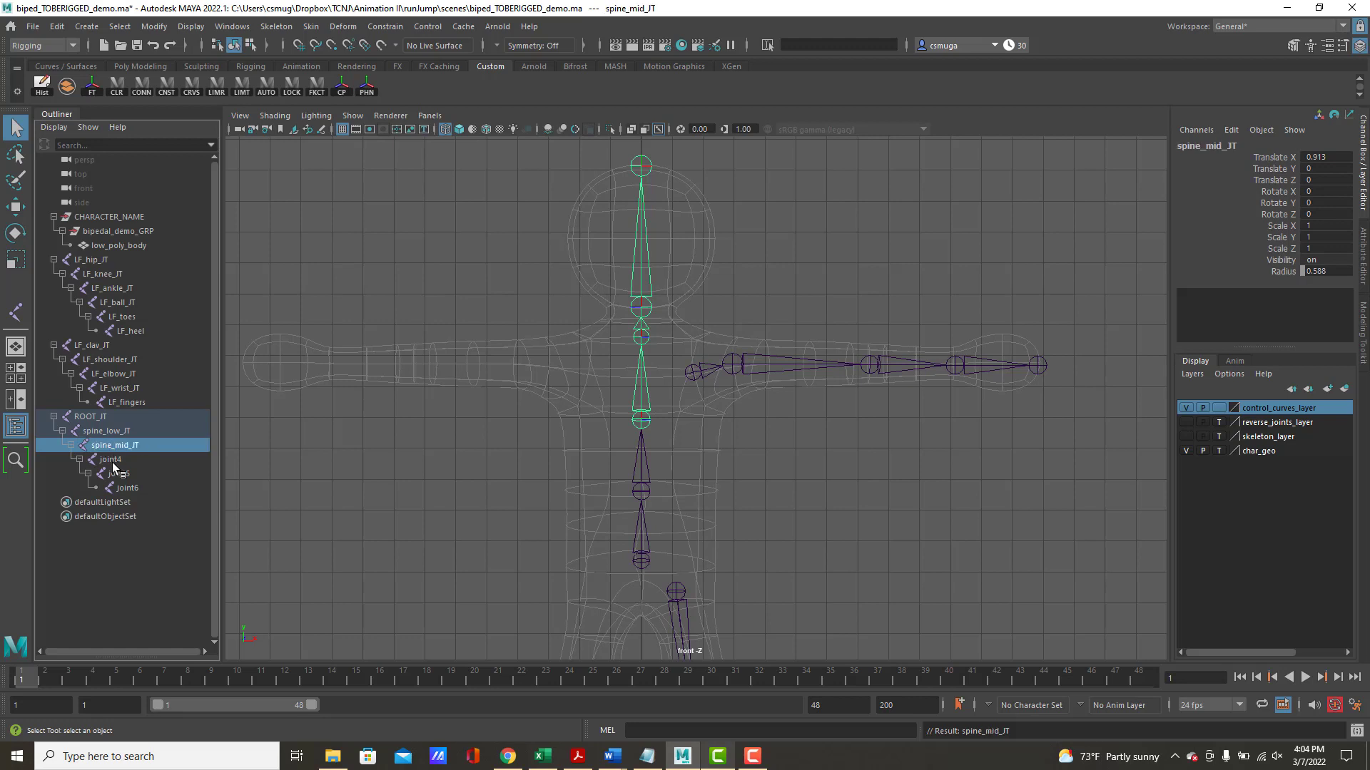
- Rename joint4 as spine_high_JT and joint5 as neck_JT
click(112, 462)
double_click(112, 461)
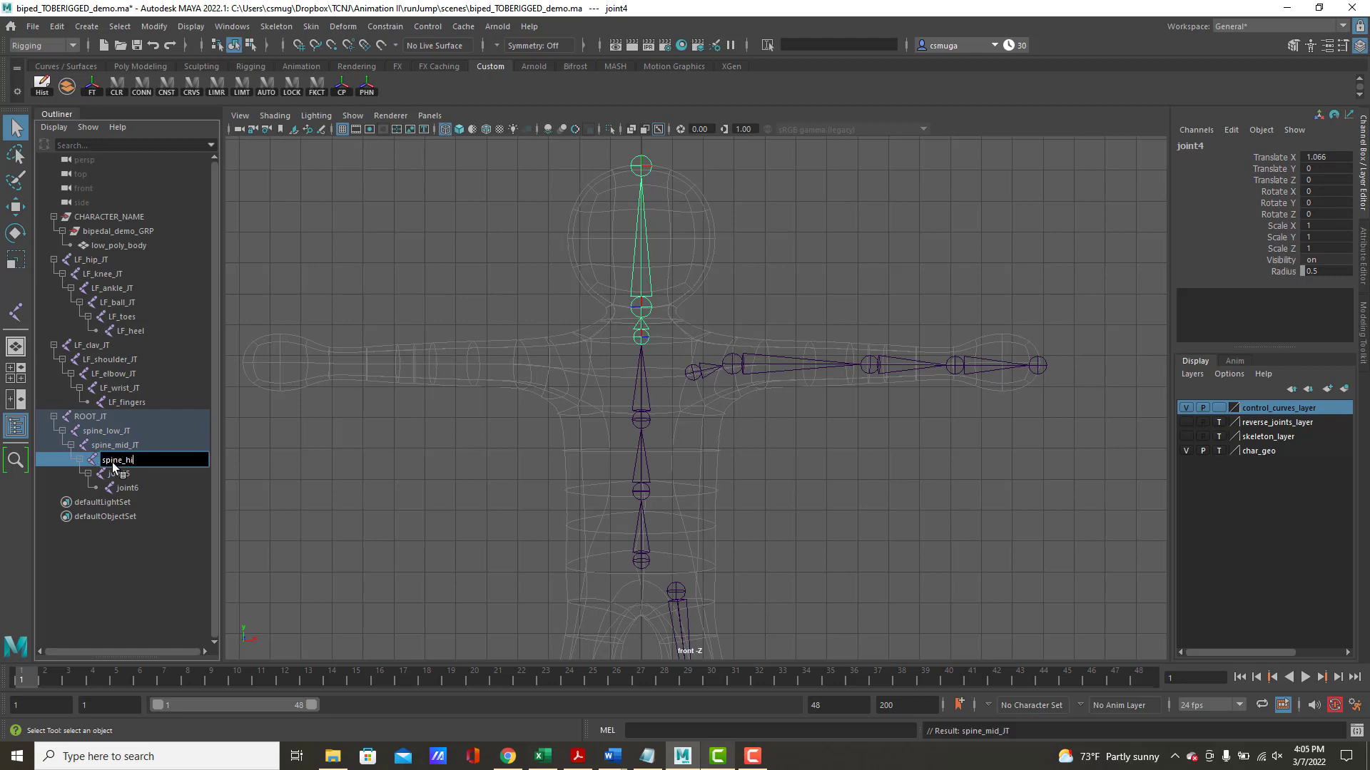
key(Return)
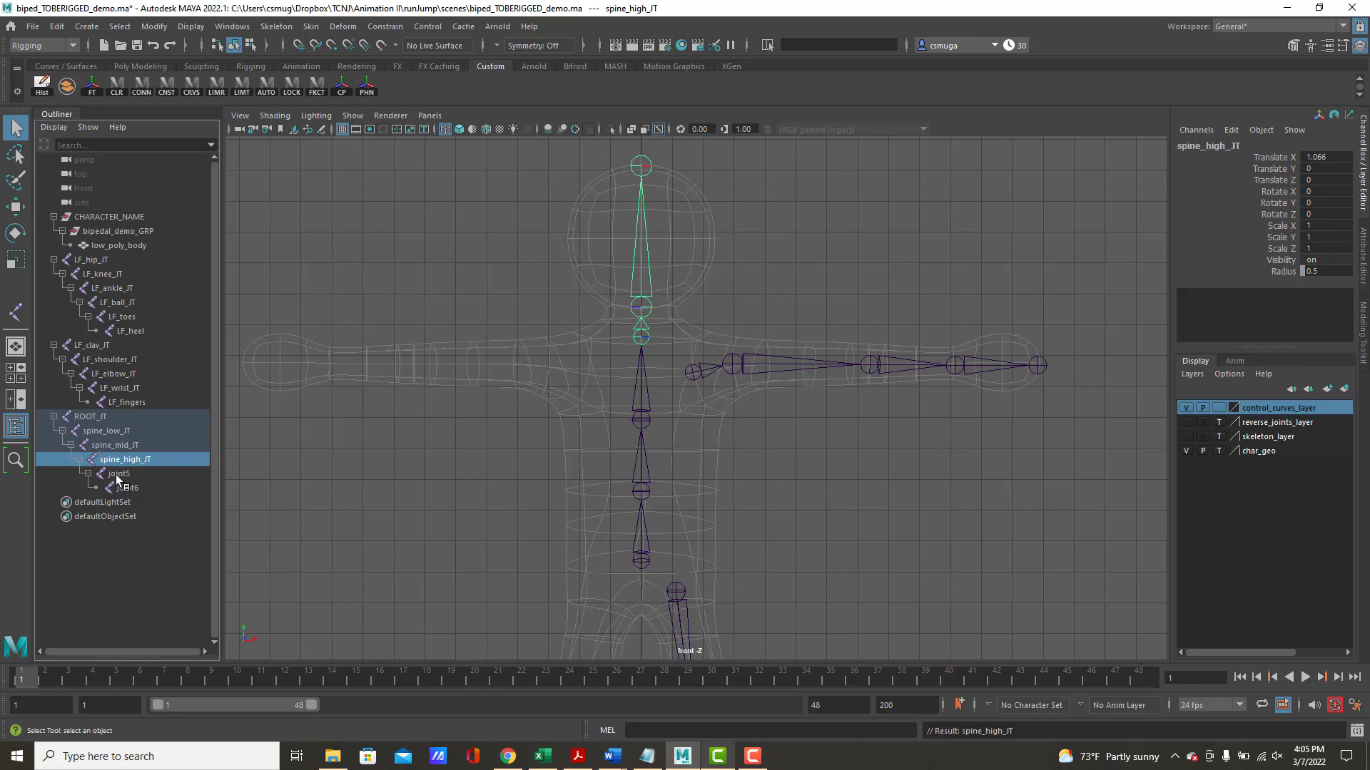
double_click(121, 474)
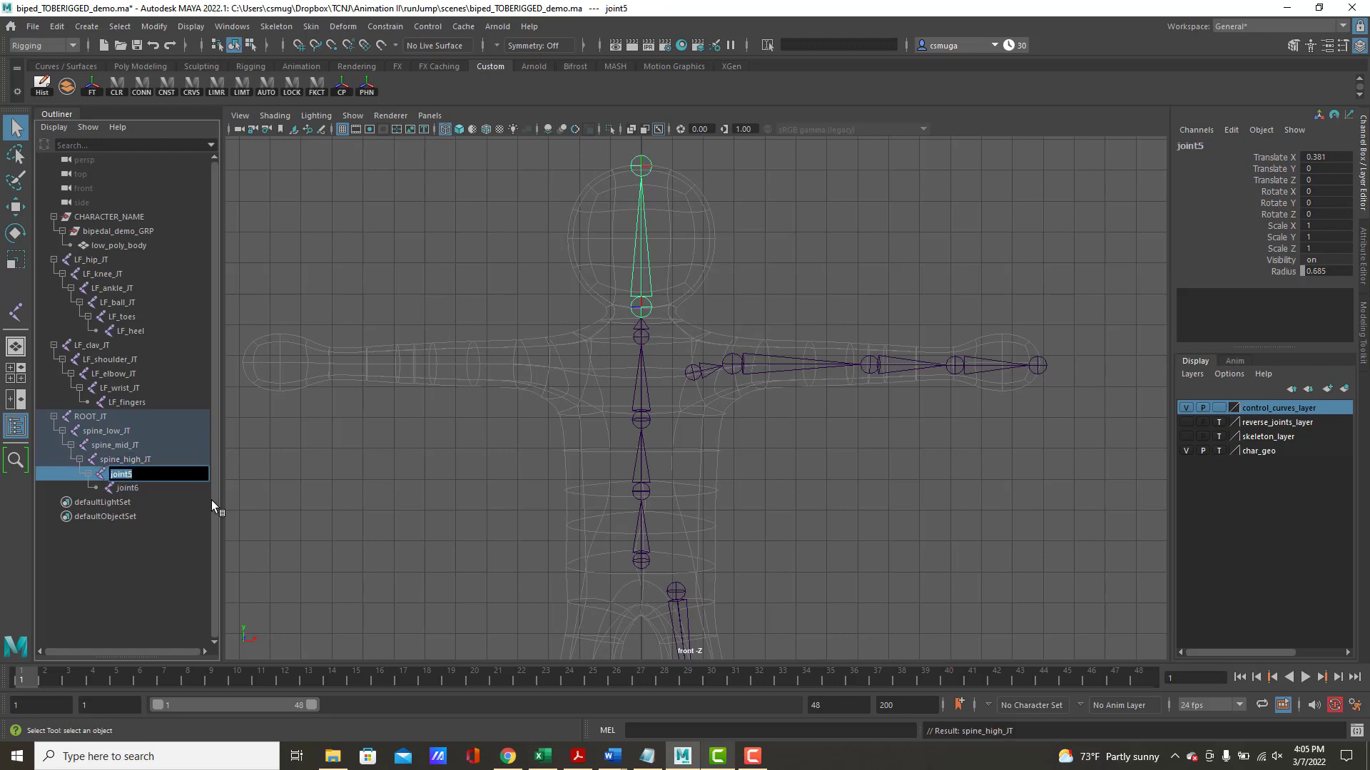
text(neck_JT)
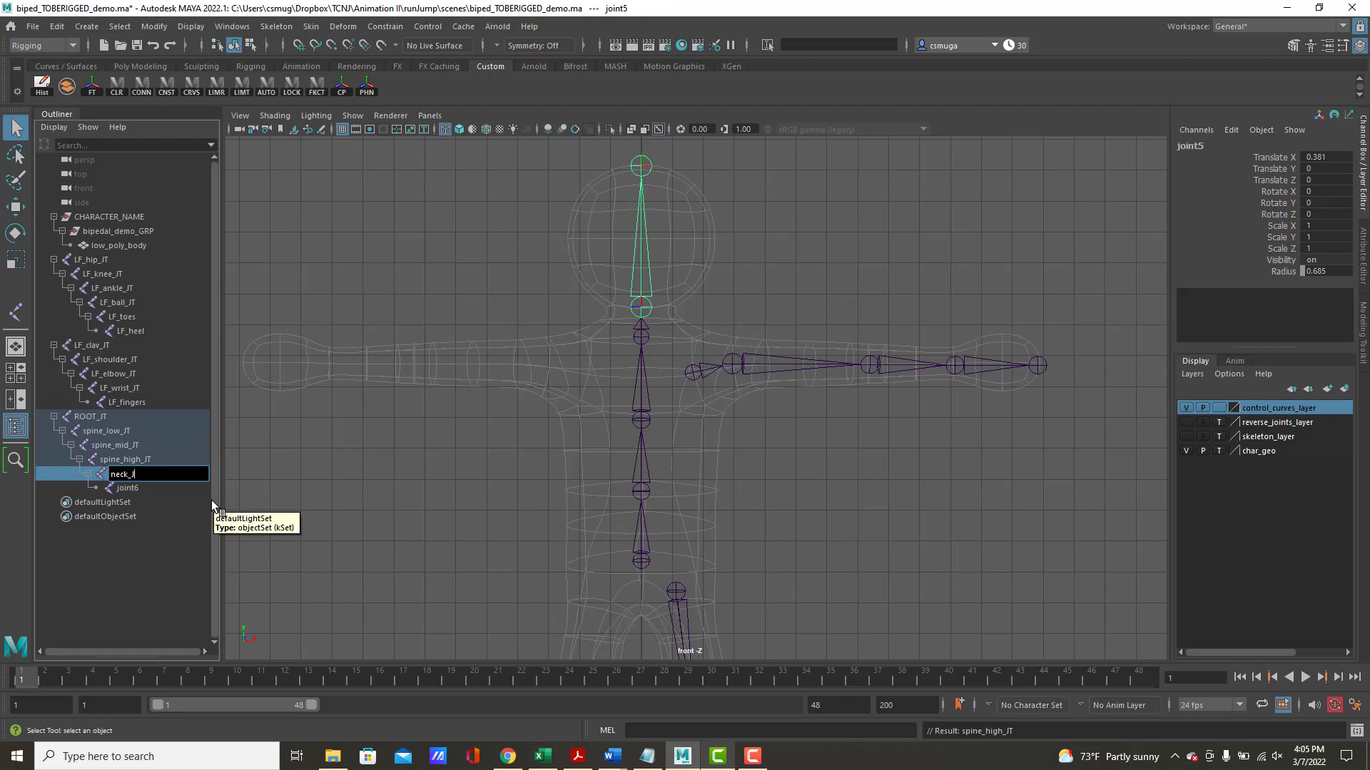
key(Return)
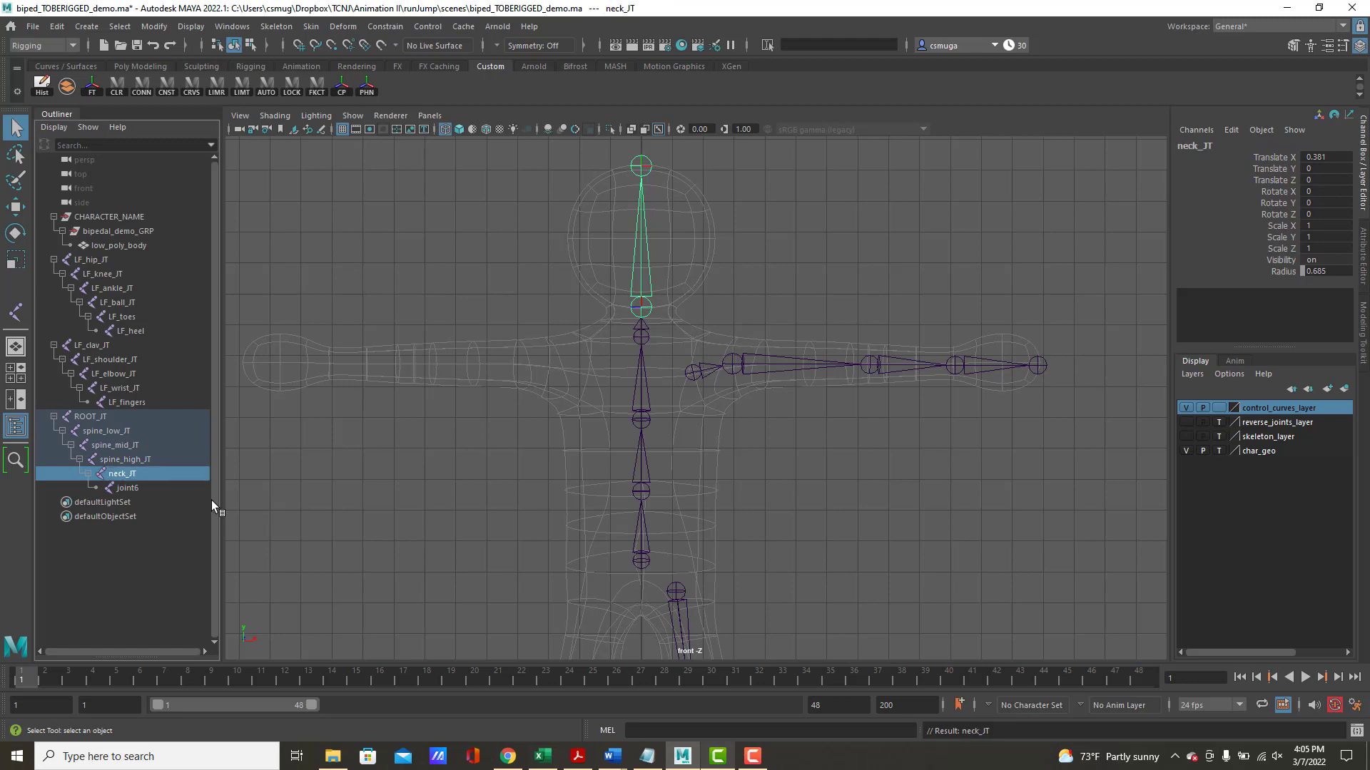
- Rename joint6 at the end of the spine chain as head, and check the neck and head joints up close
double_click(137, 486)
text(head)
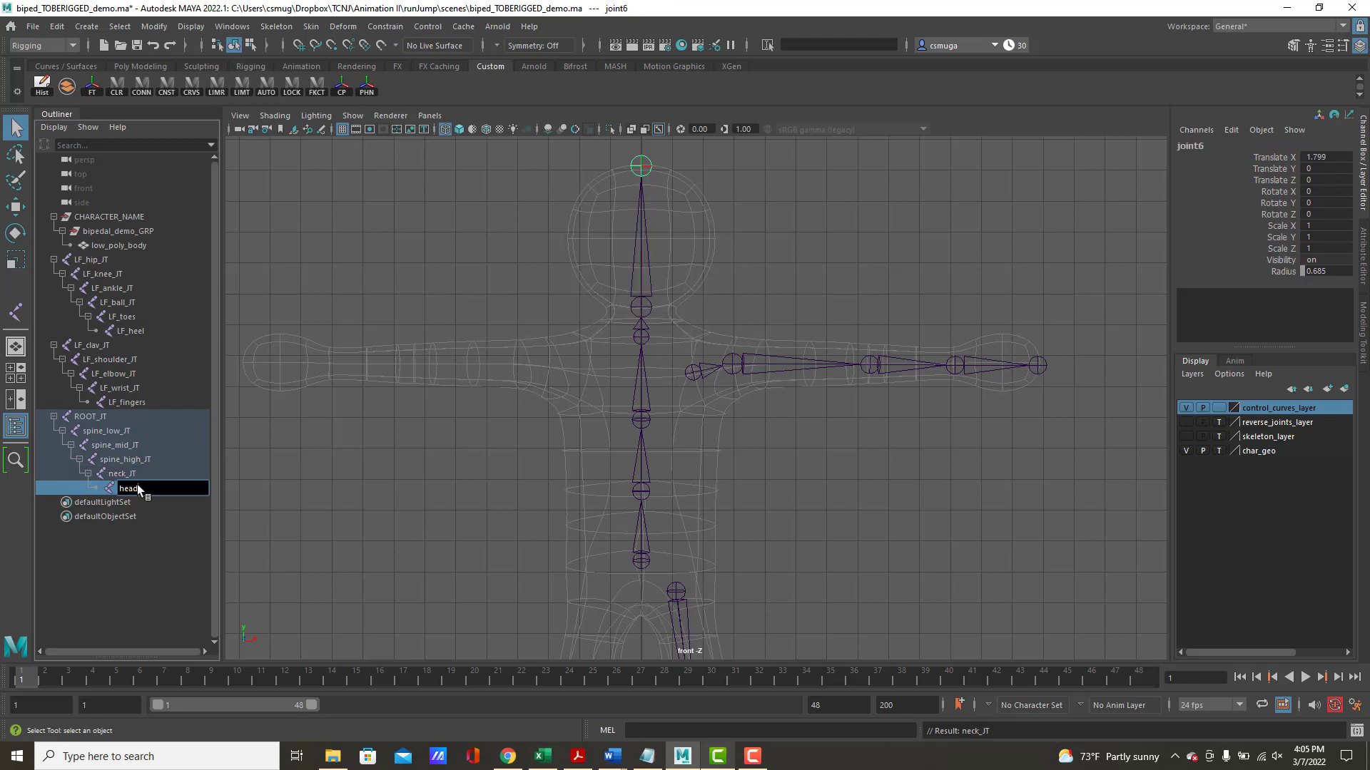
key(Return)
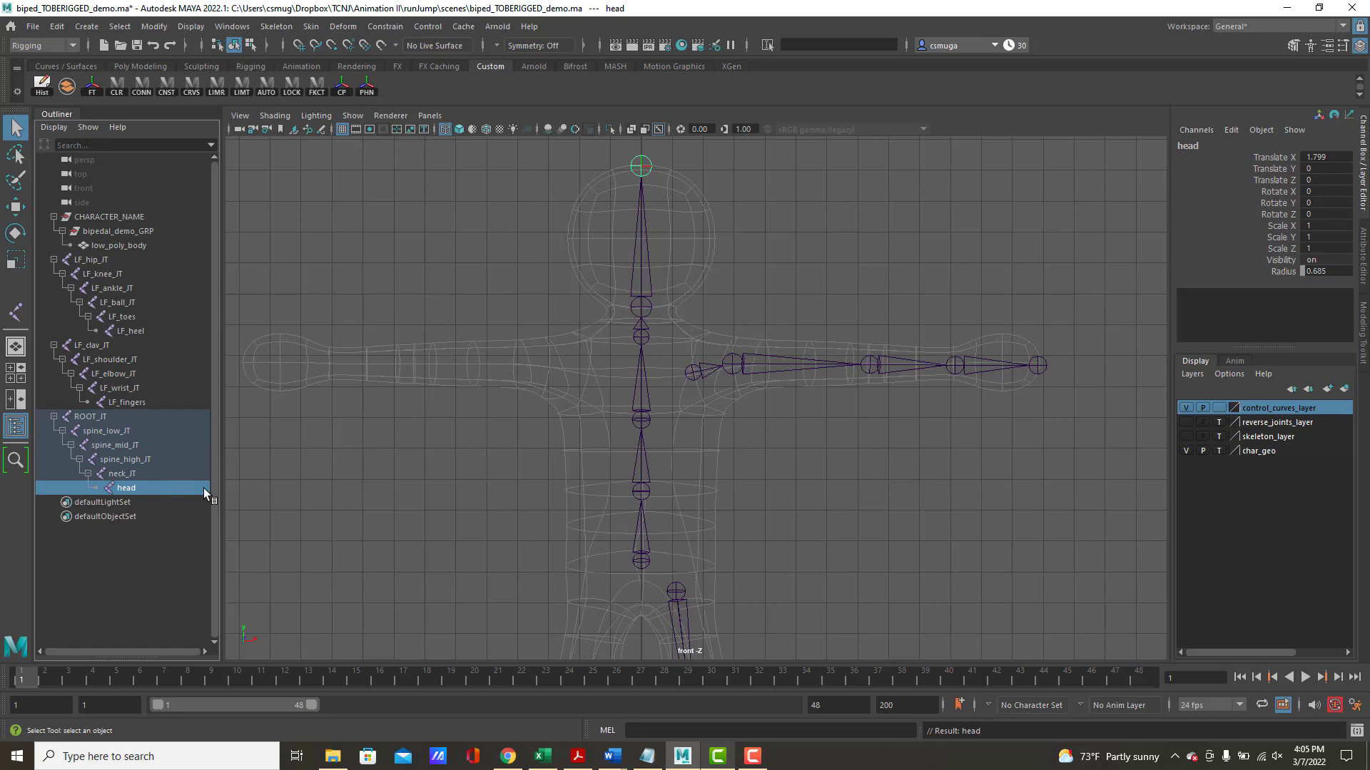
click(648, 300)
scroll(600, 316, up, 1)
alt+right_drag(600, 315, 903, 369)
alt+middle_drag(669, 281, 703, 520)
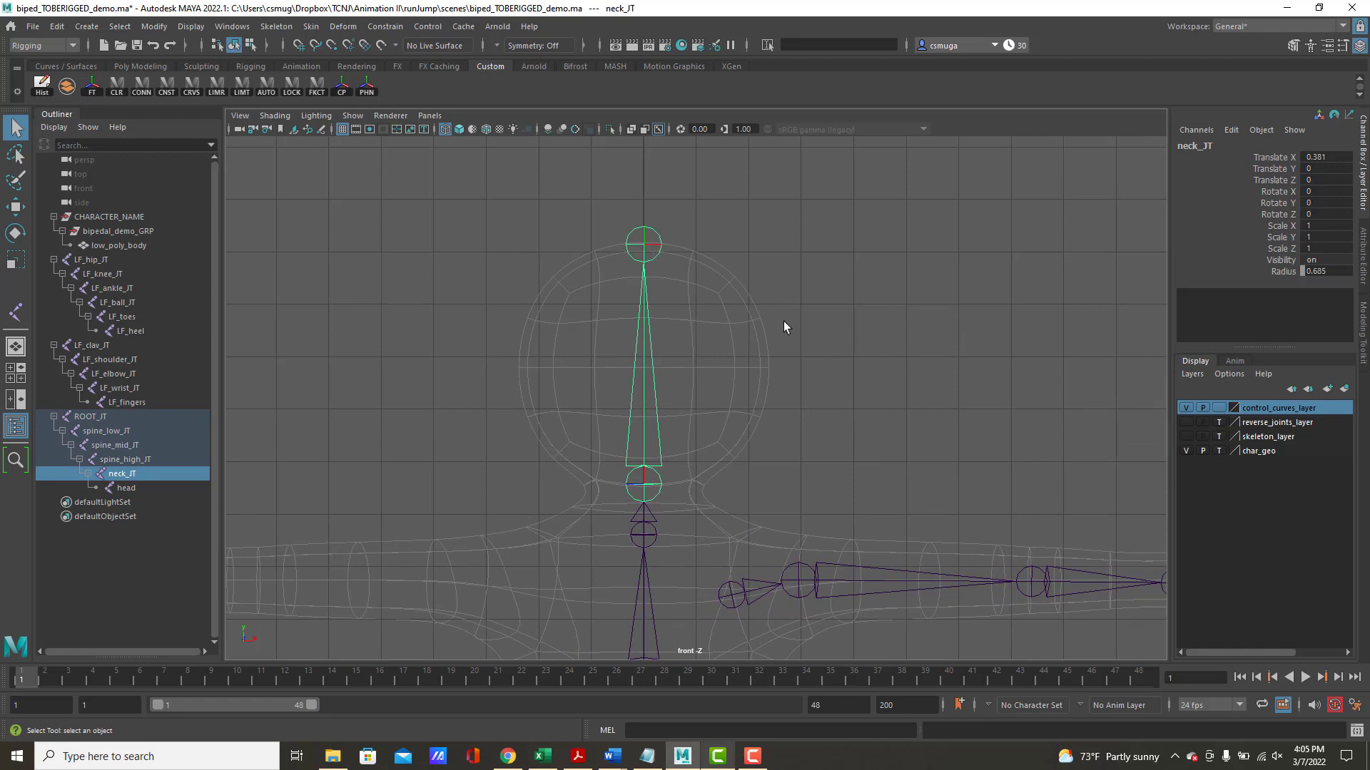
click(127, 489)
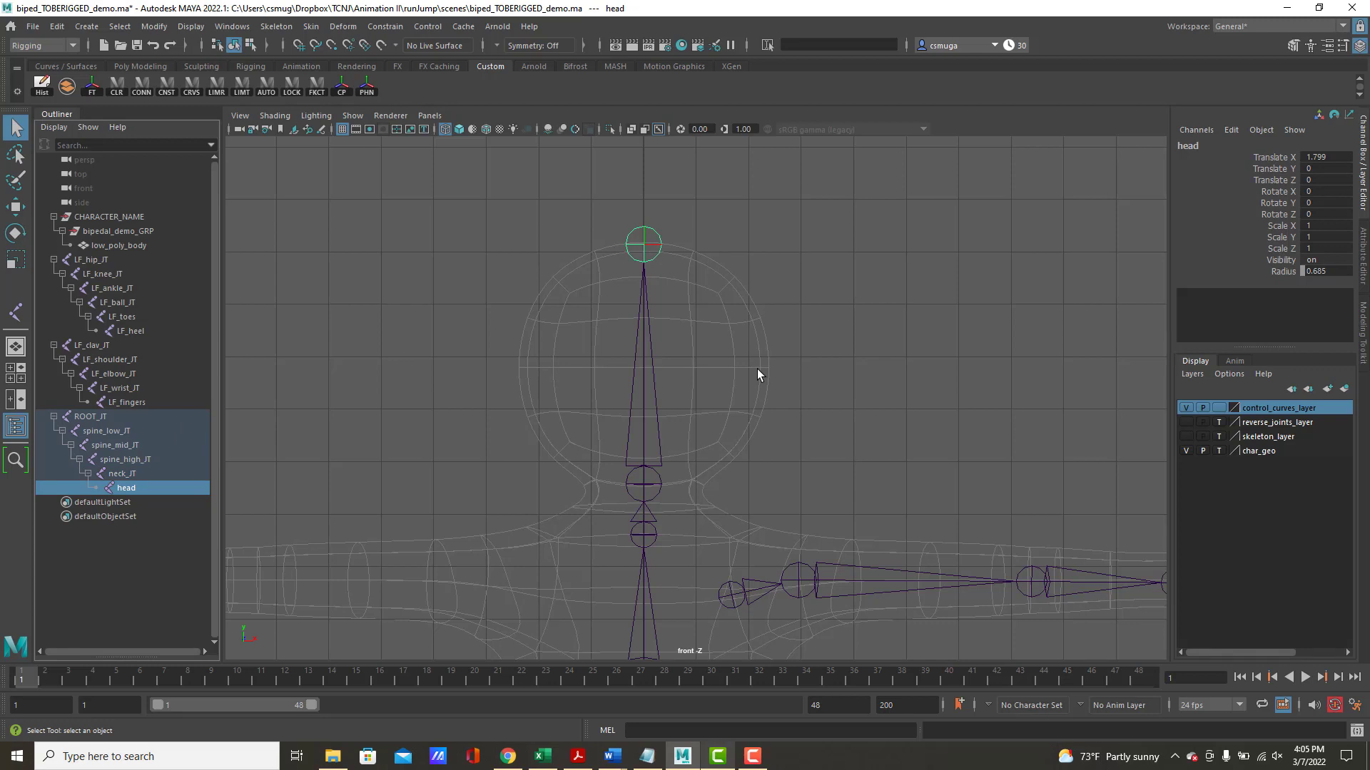
scroll(781, 365, down, 3)
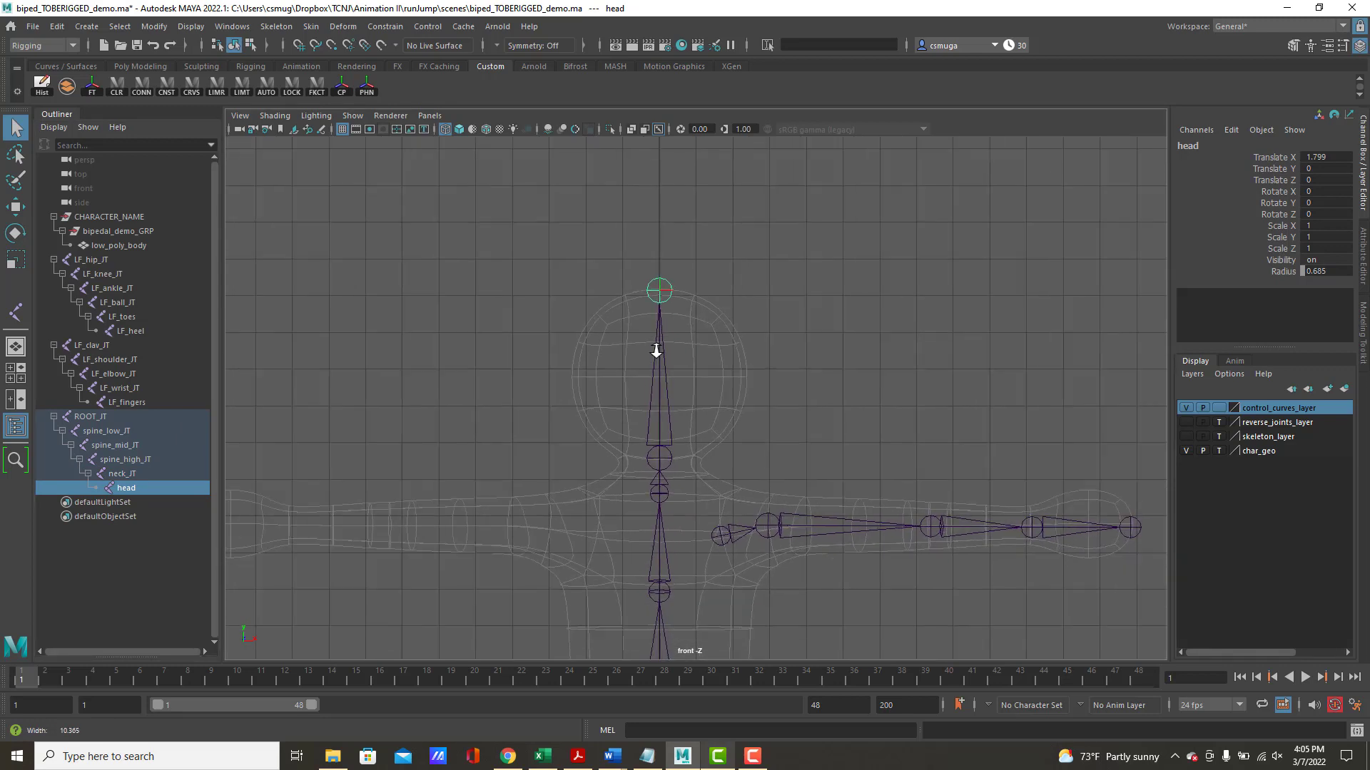
- Set the display radius of ROOT_JT to 1
click(105, 417)
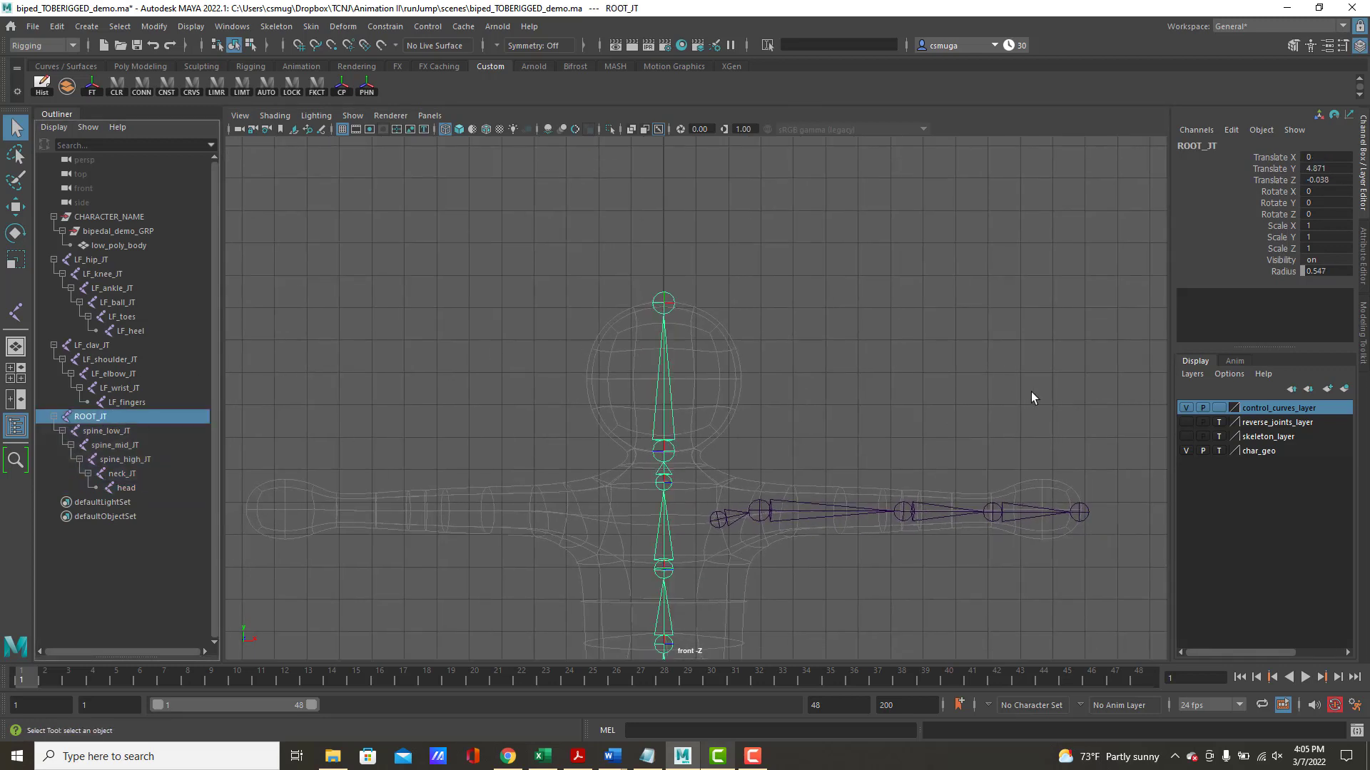
scroll(933, 382, down, 2)
alt+middle_drag(761, 369, 743, 232)
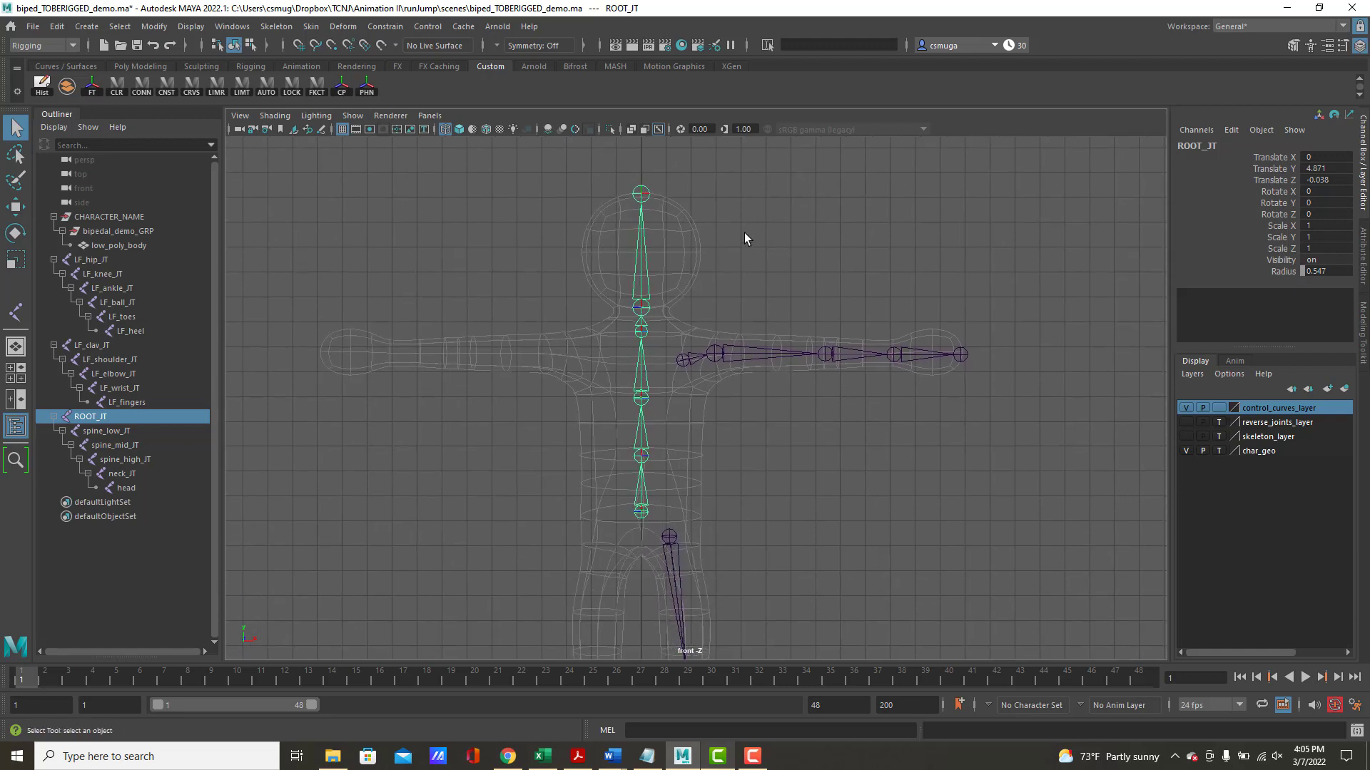
click(1316, 272)
text(1)
key(Return)
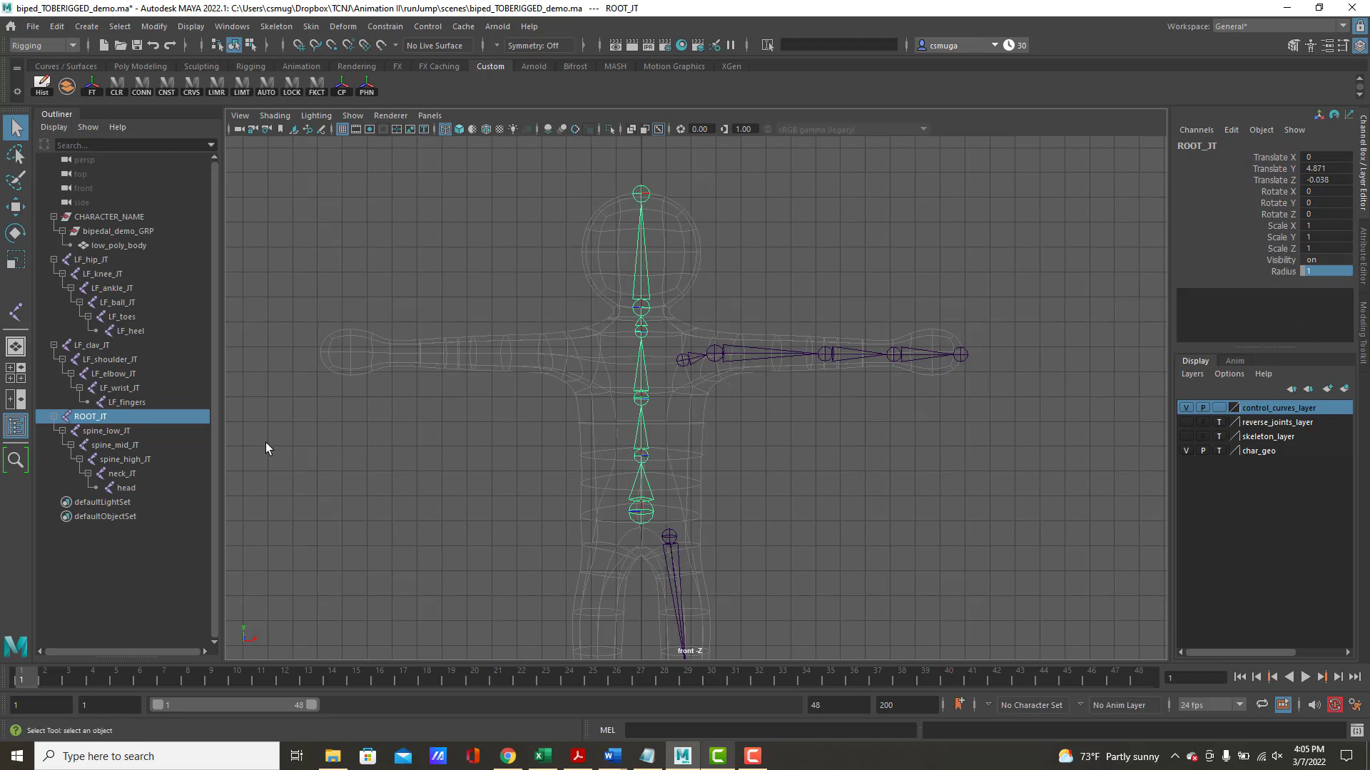
- Set the joint radius of spine_low_JT to 0.5 and of spine_mid_JT to 0.4
click(130, 433)
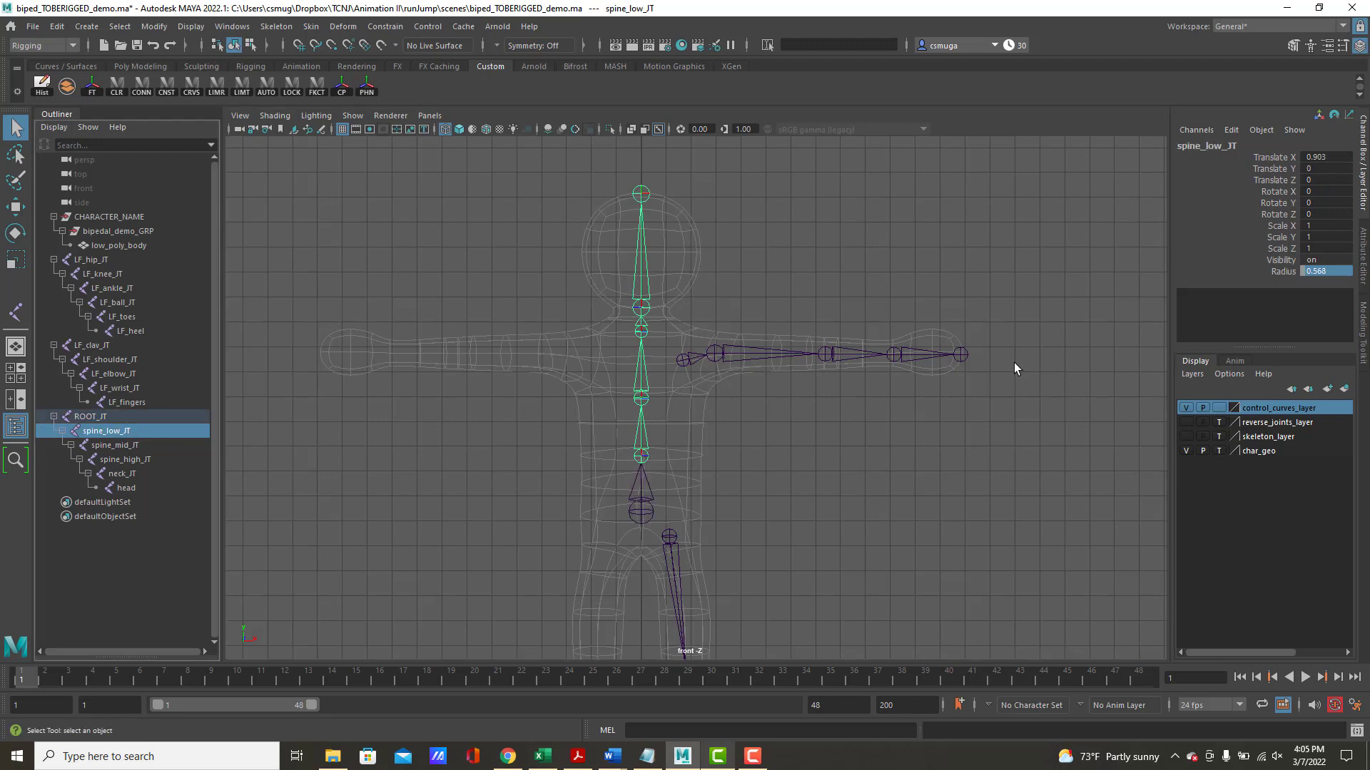
double_click(1325, 272)
text(.5)
key(Return)
click(133, 447)
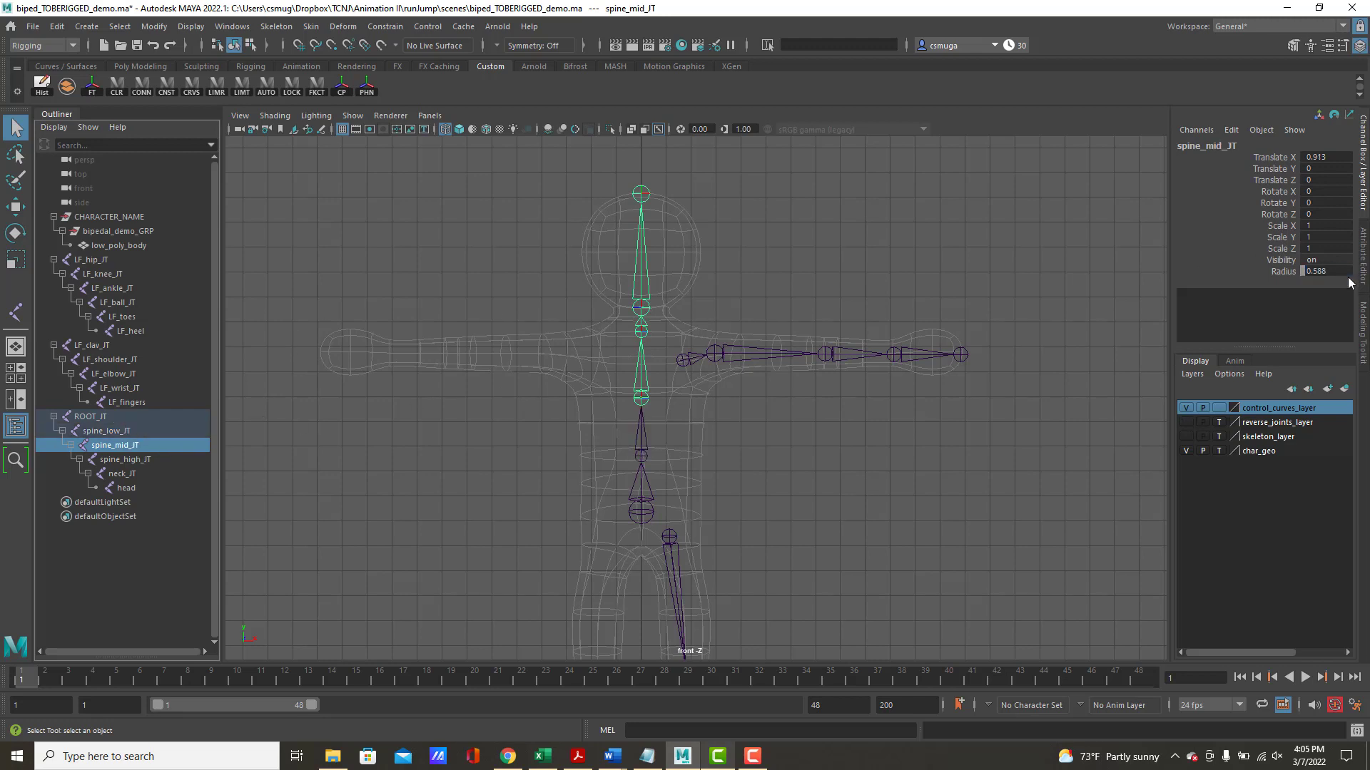
middle_drag(1335, 272, 1341, 272)
double_click(1325, 272)
text(.4)
key(Return)
- Set the joint radius of spine_high_JT to 0.3 and of neck_JT to 0.5
click(133, 460)
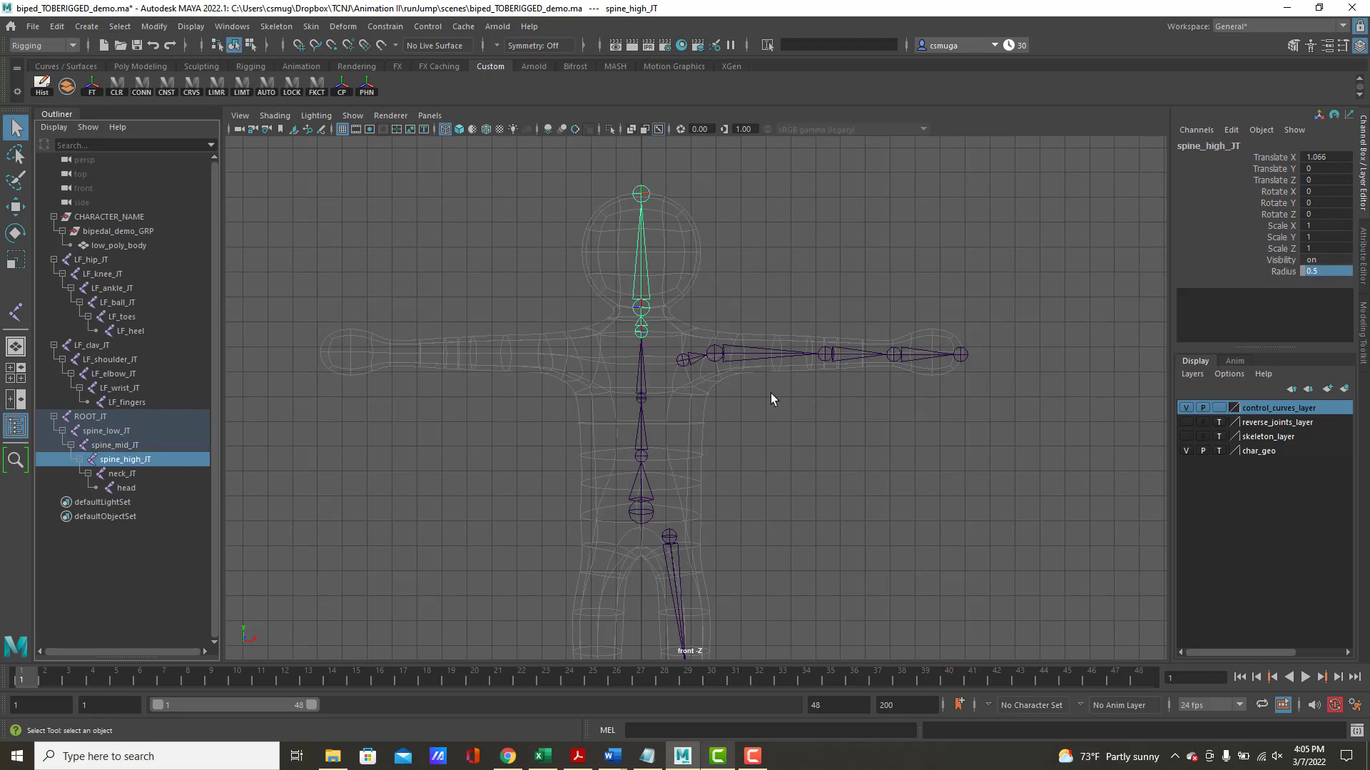
double_click(1338, 271)
text(.3)
key(Return)
click(125, 474)
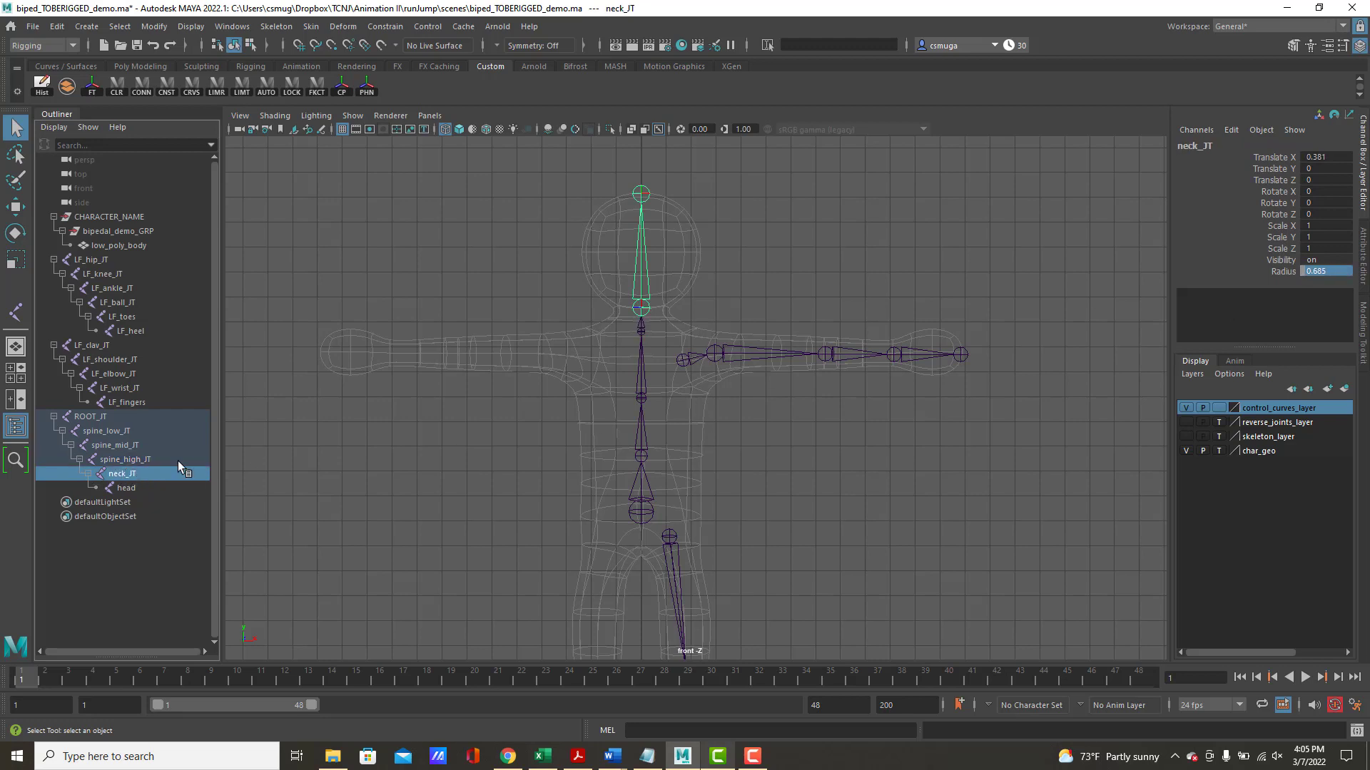
double_click(1326, 271)
text(.5)
key(Return)
- Set the joint radius of LF_fingers to 0.2 and reduce the radius of the head end joint
click(122, 404)
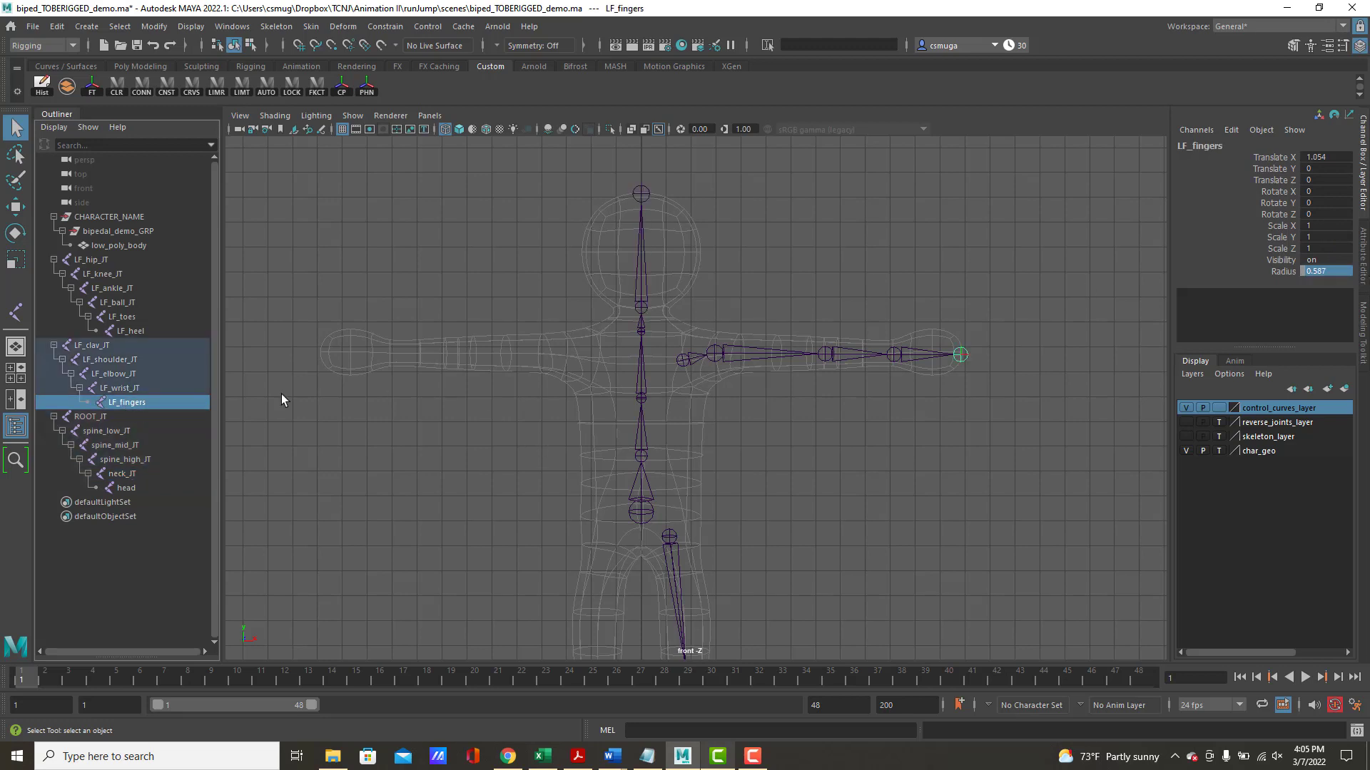
double_click(1345, 274)
text(.2)
key(Return)
click(123, 488)
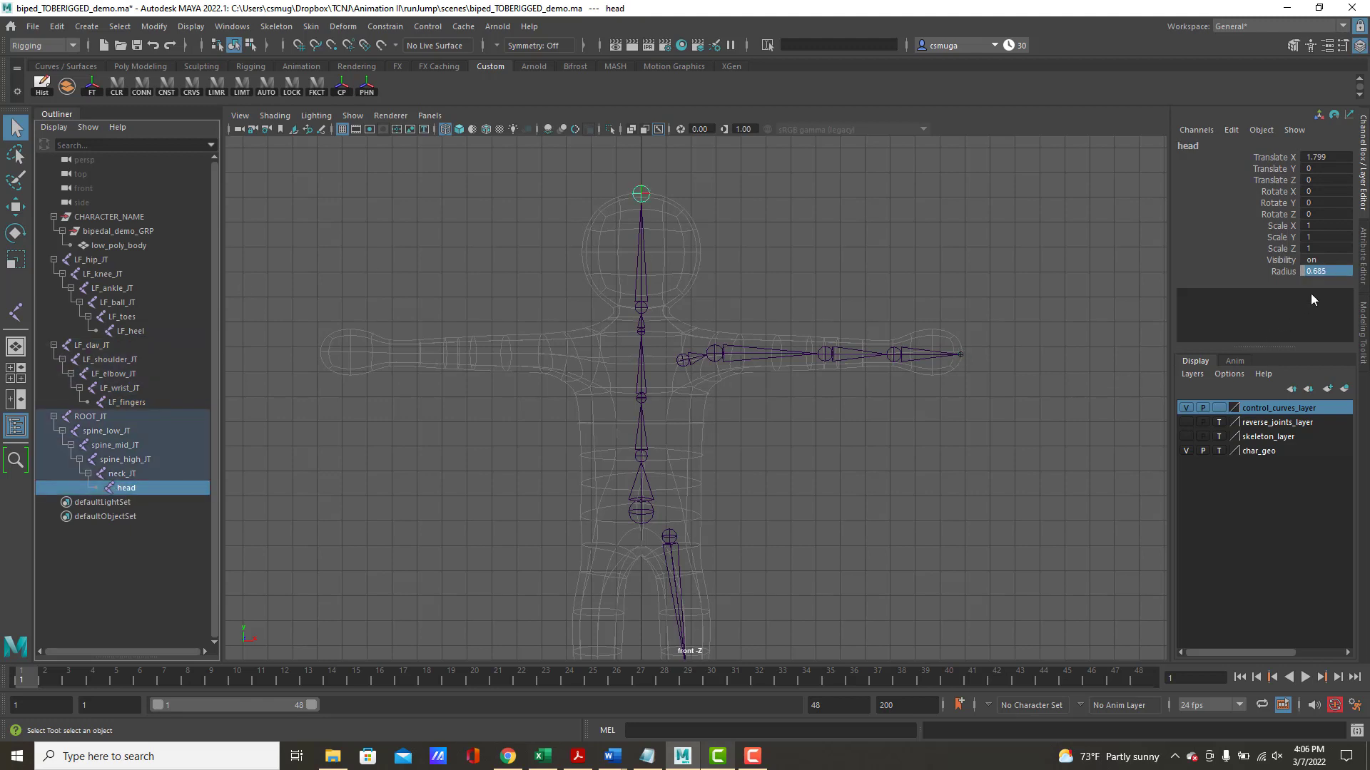
double_click(1338, 271)
- Set the joint radius of LF_wrist_JT to 0.35 and of LF_elbow_JT to 0.4
click(116, 389)
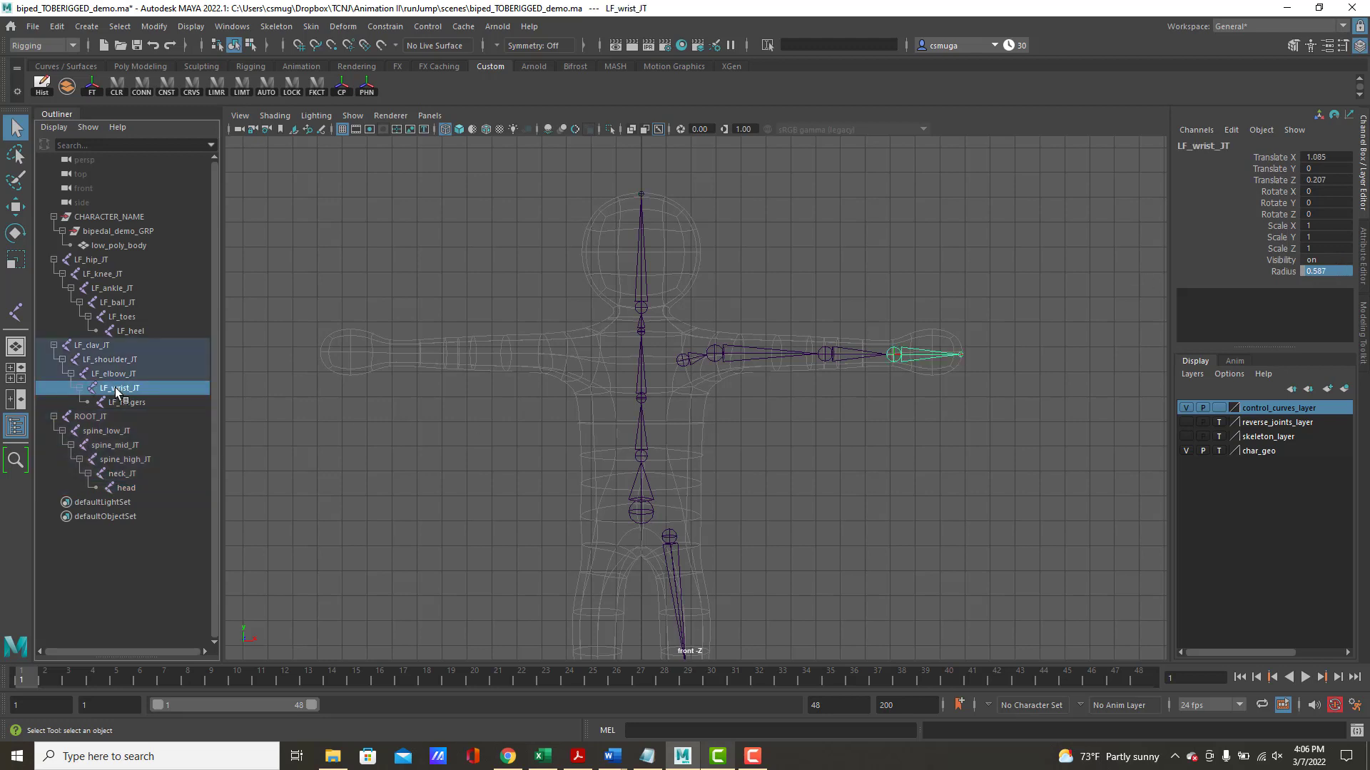
double_click(1335, 272)
text(.35)
key(Return)
click(113, 374)
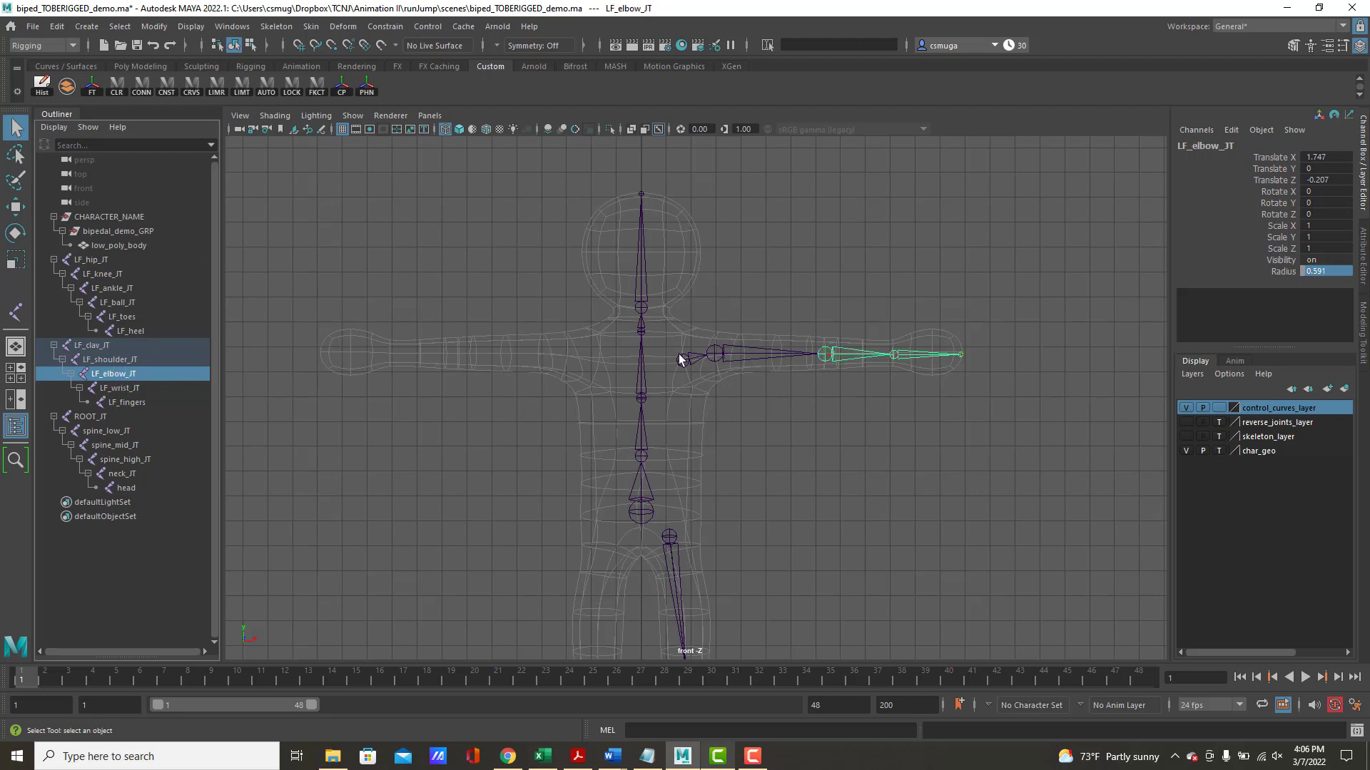
double_click(1329, 270)
text(.4)
key(Return)
- Set the joint radius of LF_shoulder_JT to 0.5 and of LF_clav_JT to 0.3
click(106, 360)
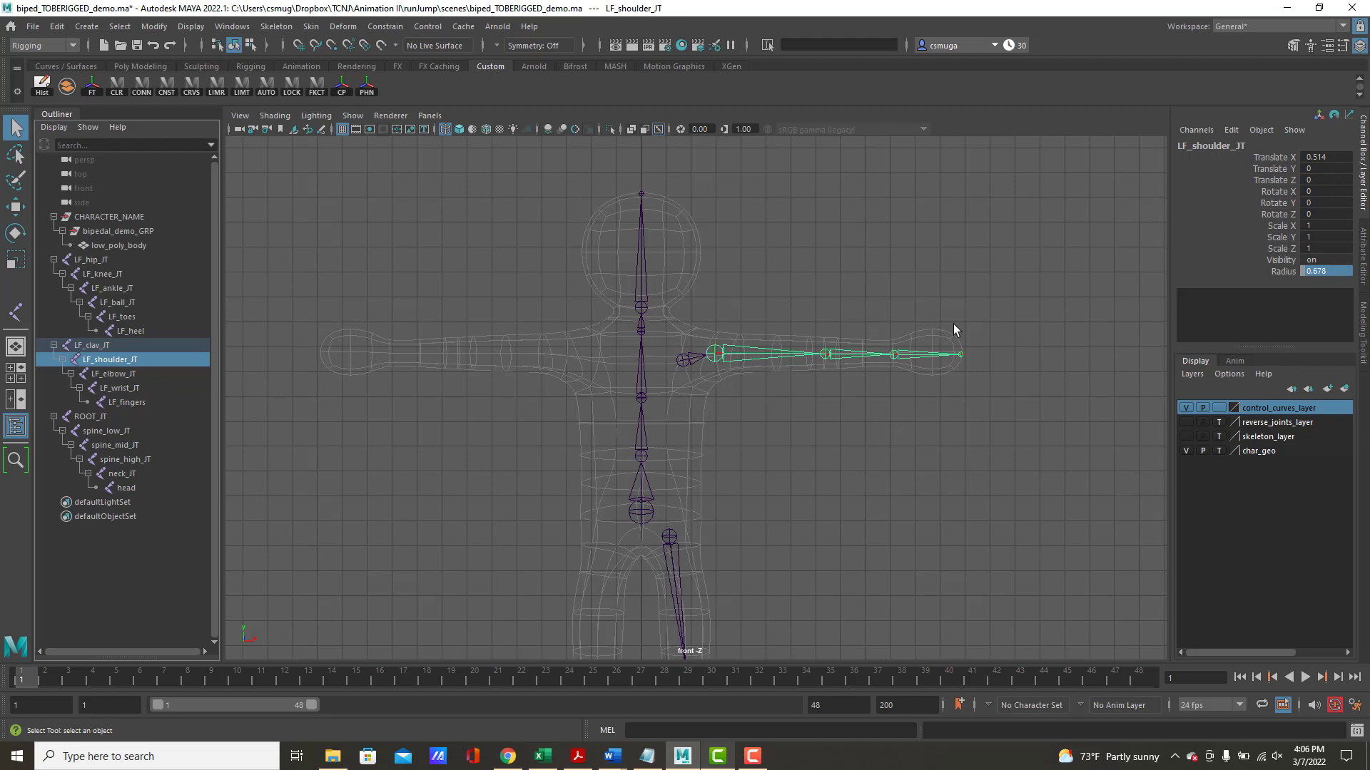
double_click(1324, 271)
text(.5)
key(Return)
click(92, 345)
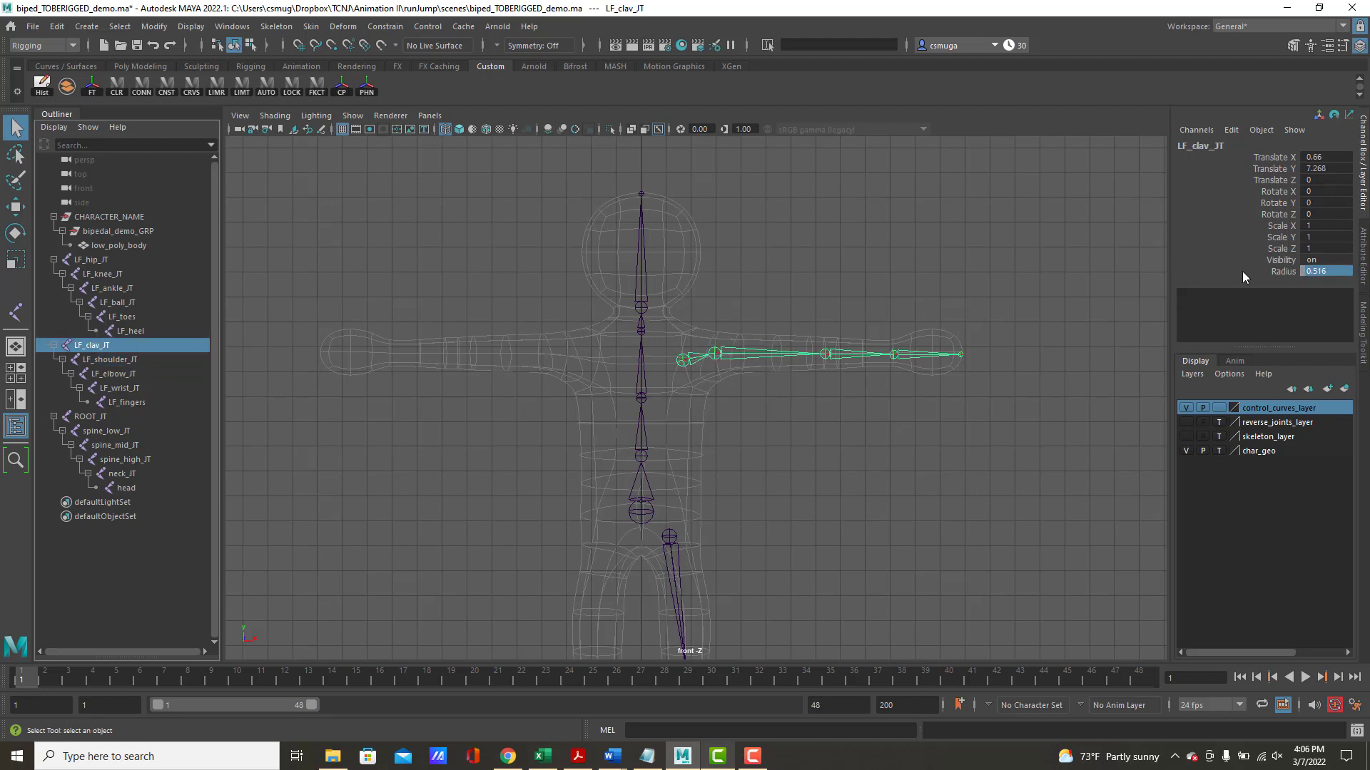
double_click(1328, 271)
text(.3)
key(Return)
- Test the left arm's motion by rotating LF_shoulder_JT downward about -53 degrees in Z, and undo the rotation
click(717, 359)
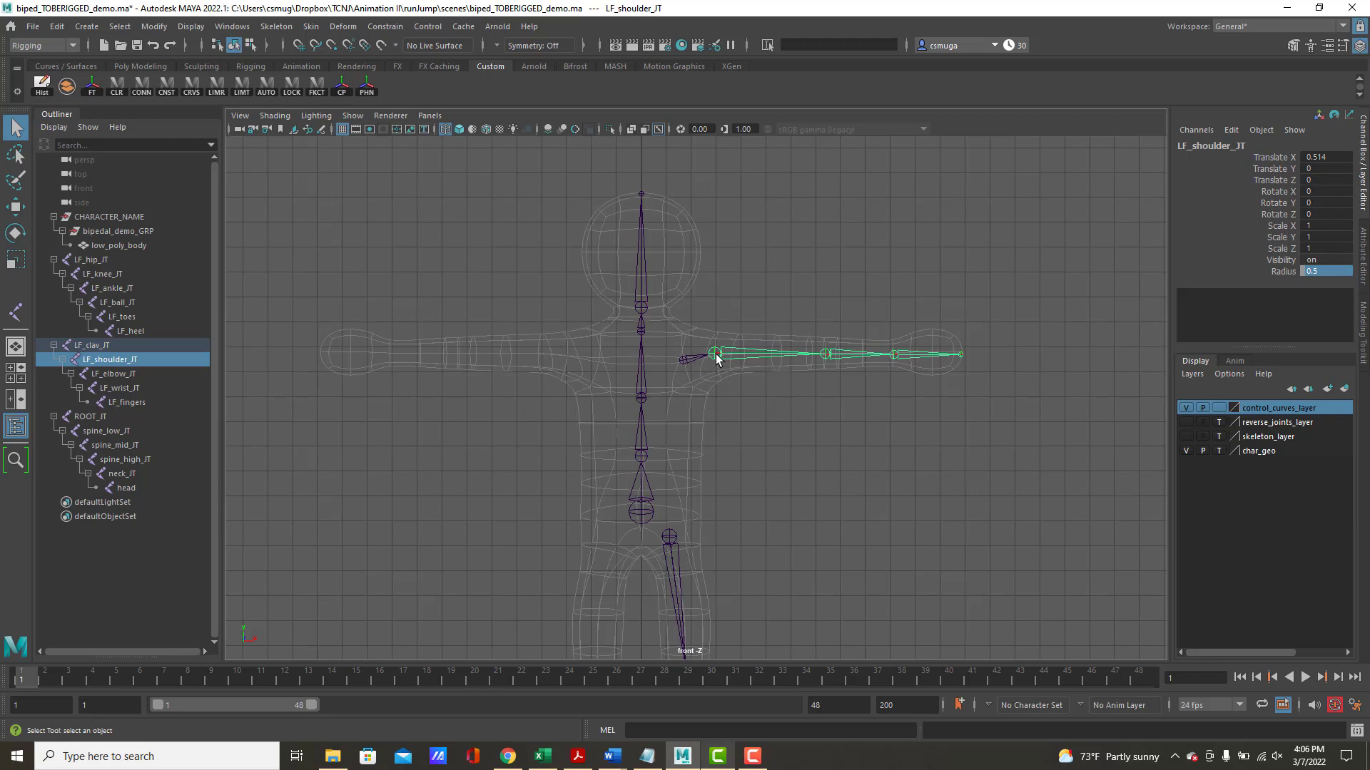
key(e)
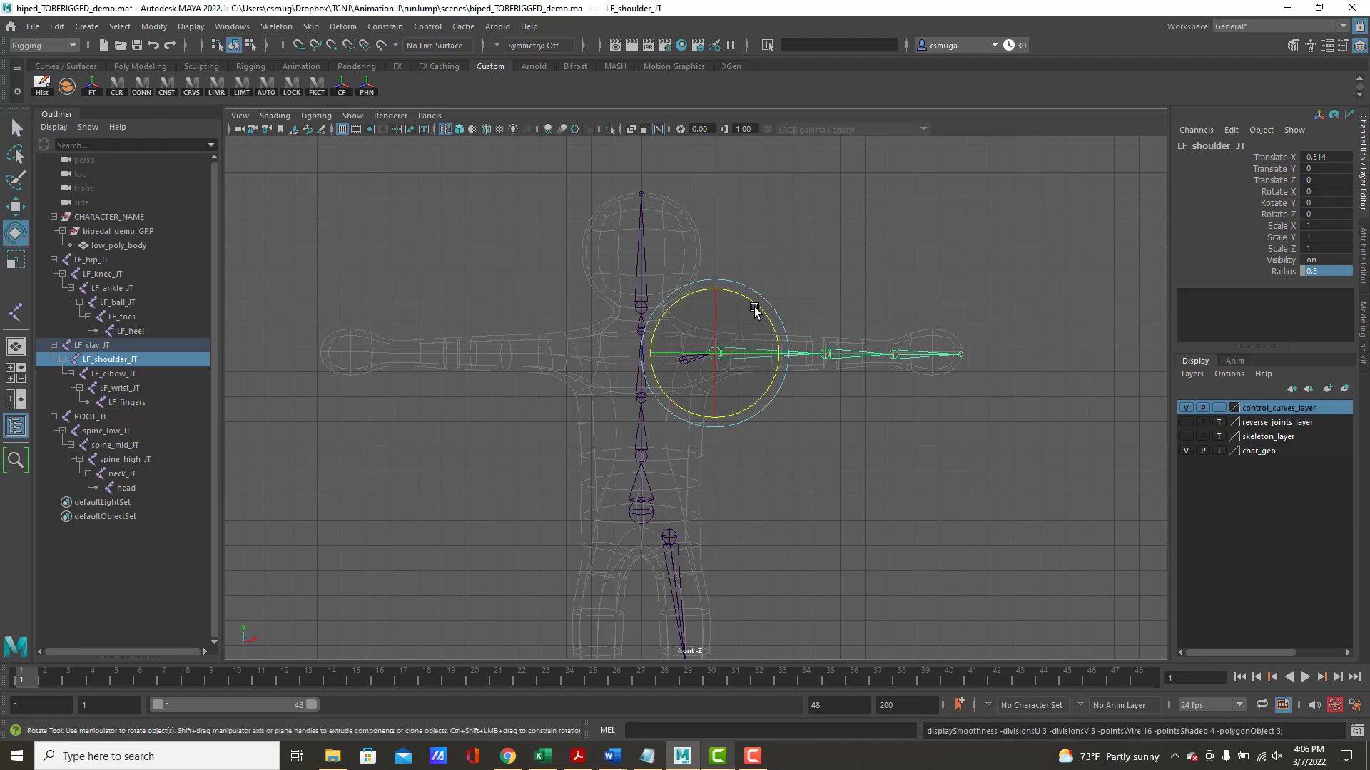
drag(755, 310, 760, 403)
key(ctrl+z)
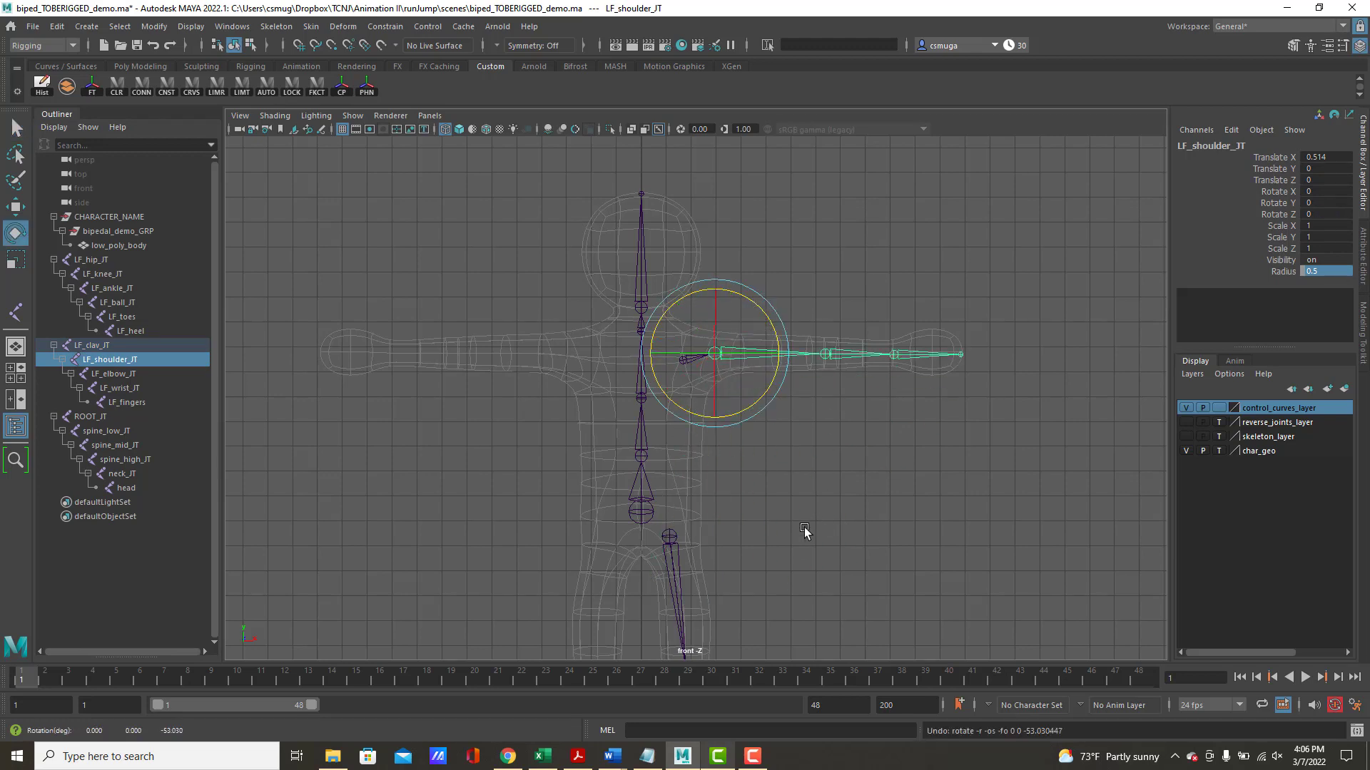
click(804, 532)
- Try rotating the left clavicle joint, undo the rotation and clear the selection
click(686, 360)
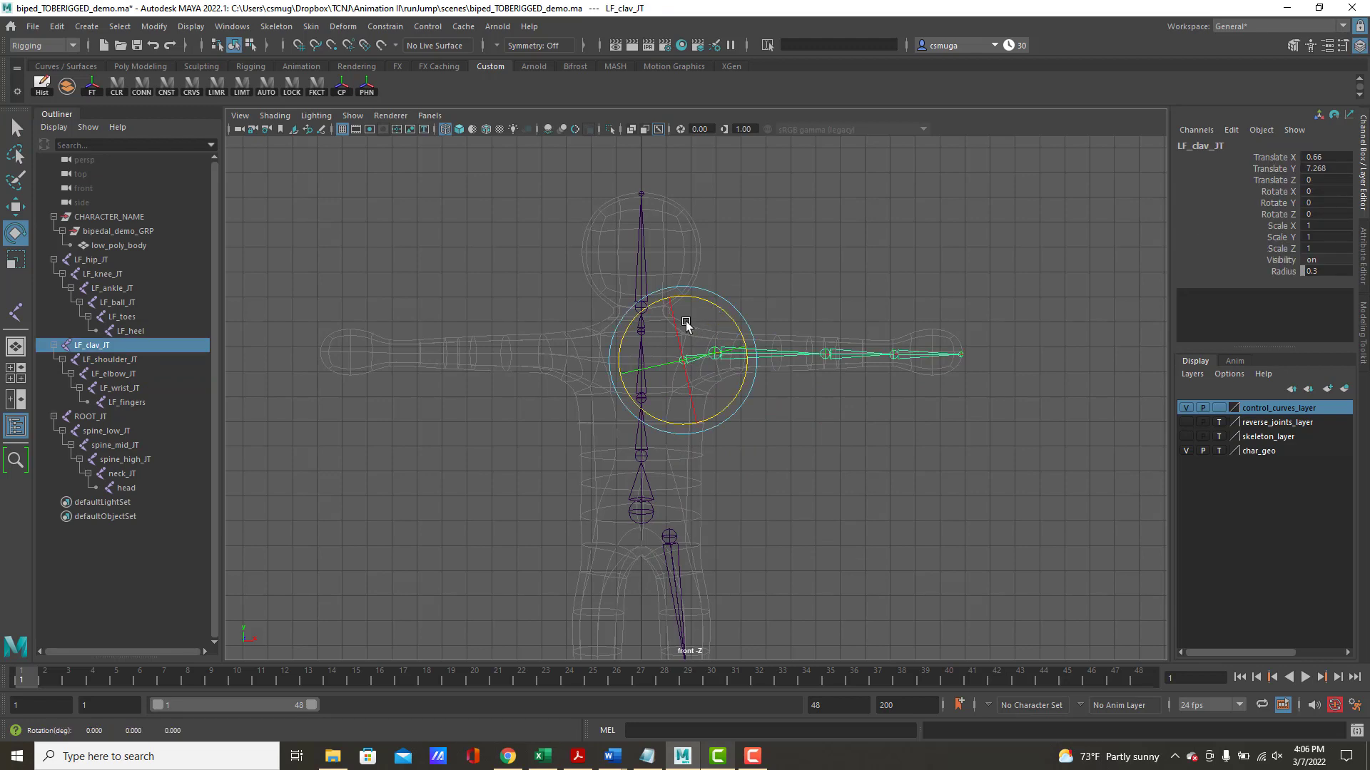
drag(686, 324, 696, 365)
key(ctrl+z)
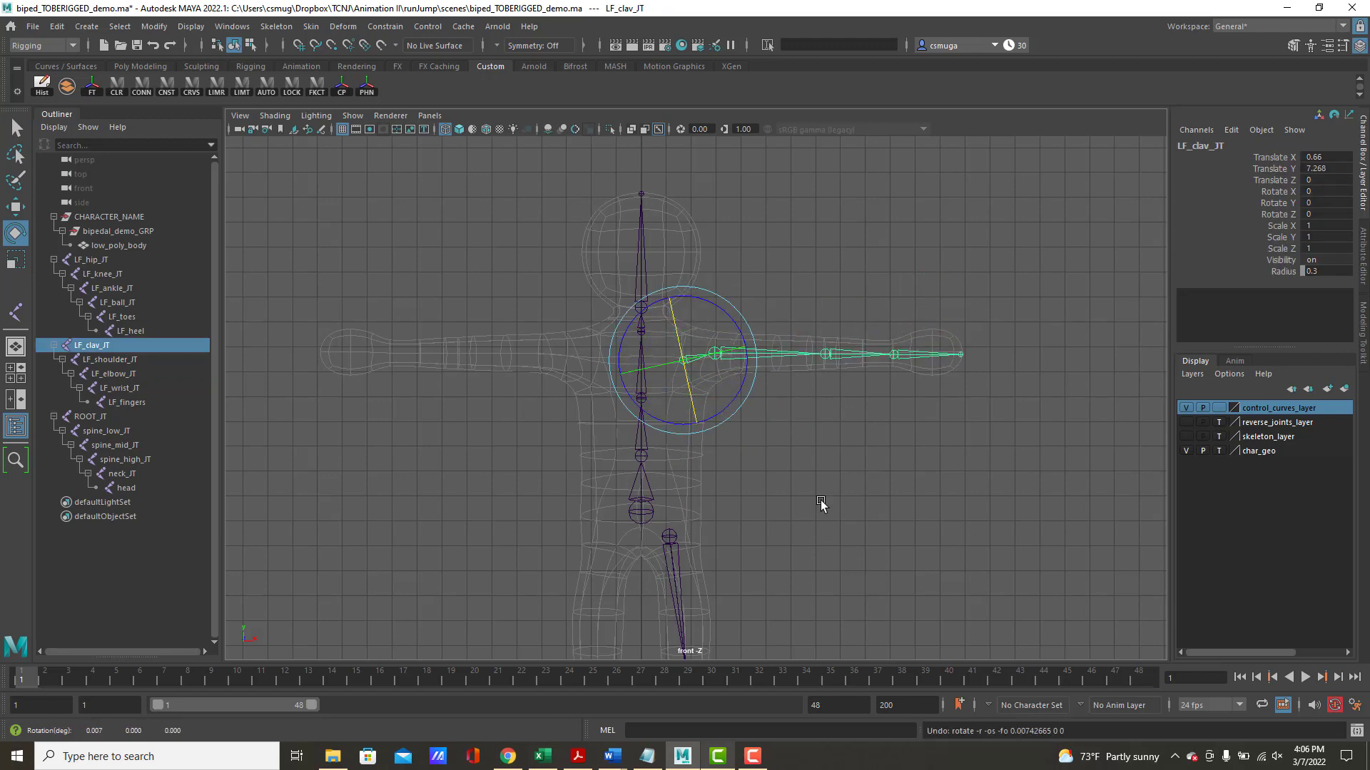
click(821, 499)
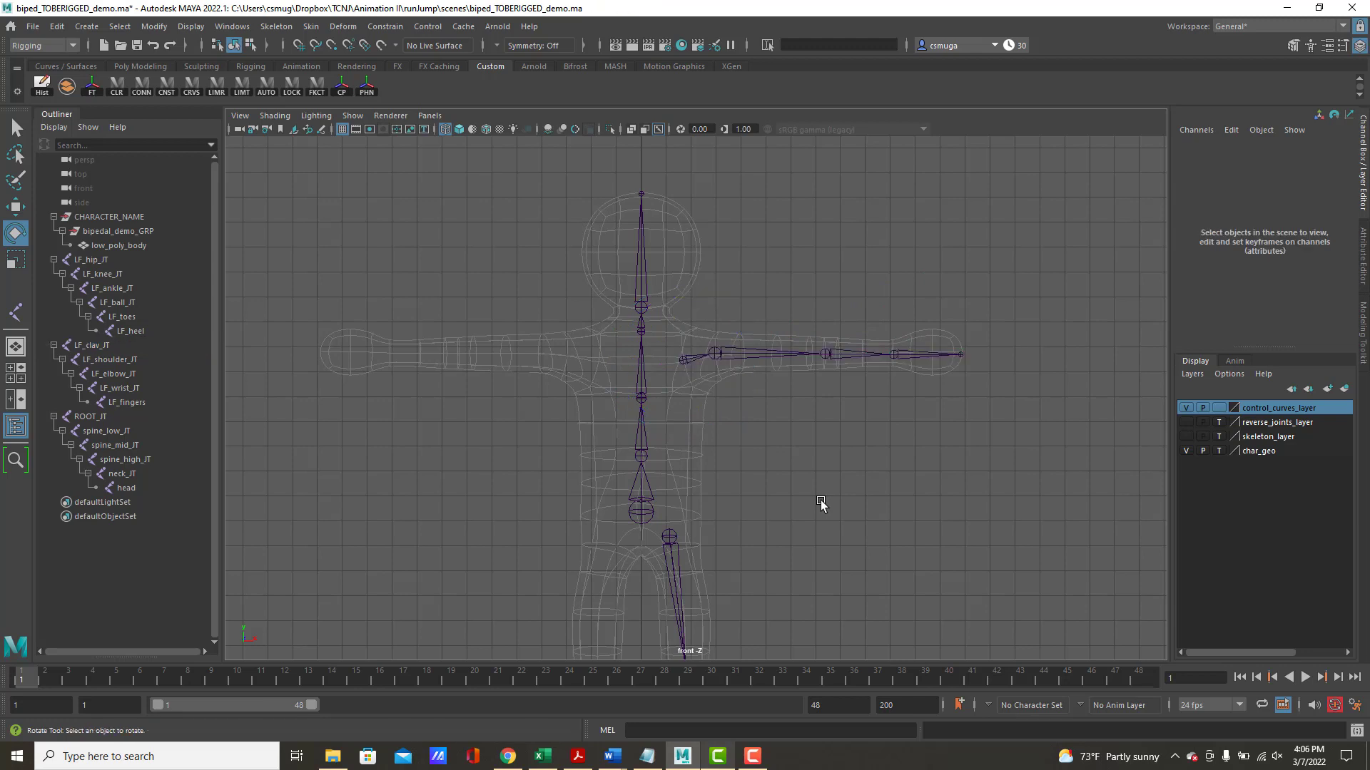
- Examine how the left clavicle chain relates to the root and spine joints, and review the full skeleton in the front view
click(682, 365)
click(859, 495)
click(634, 509)
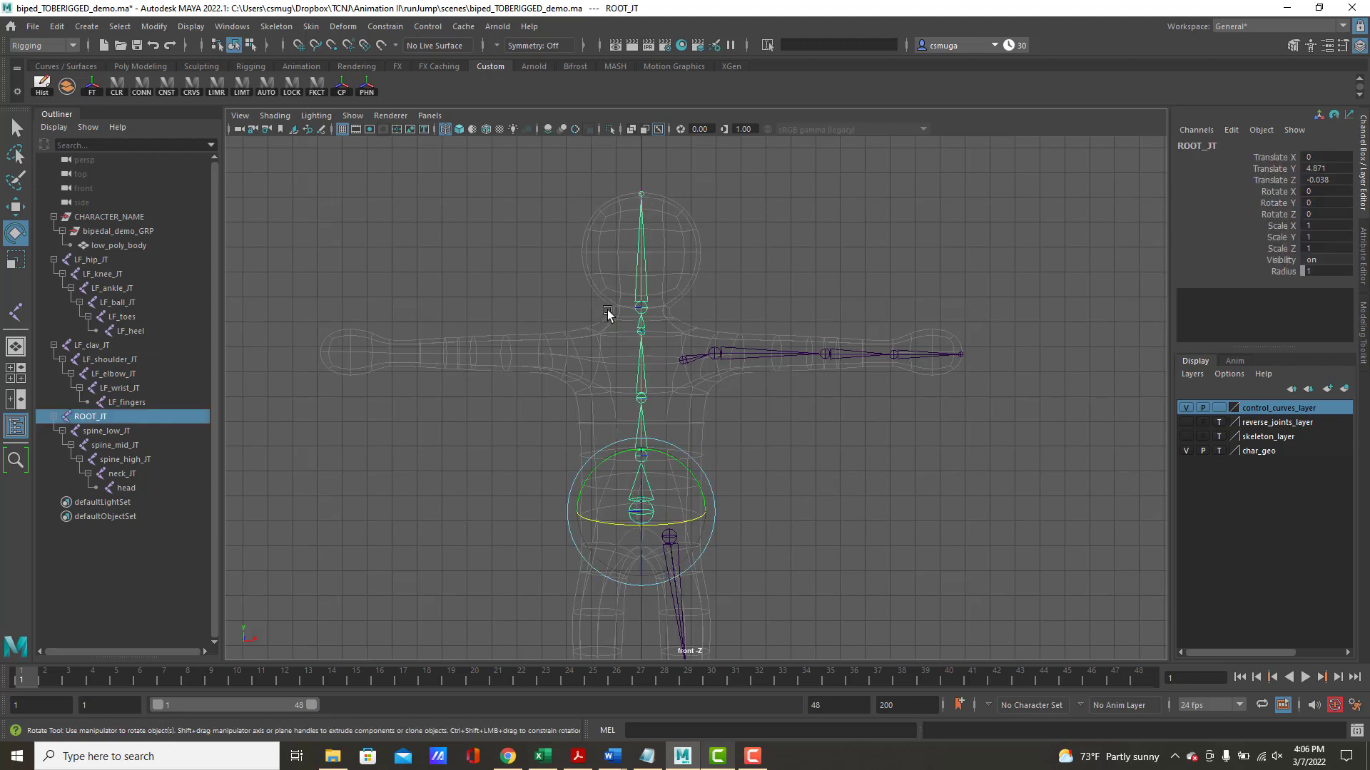
click(682, 359)
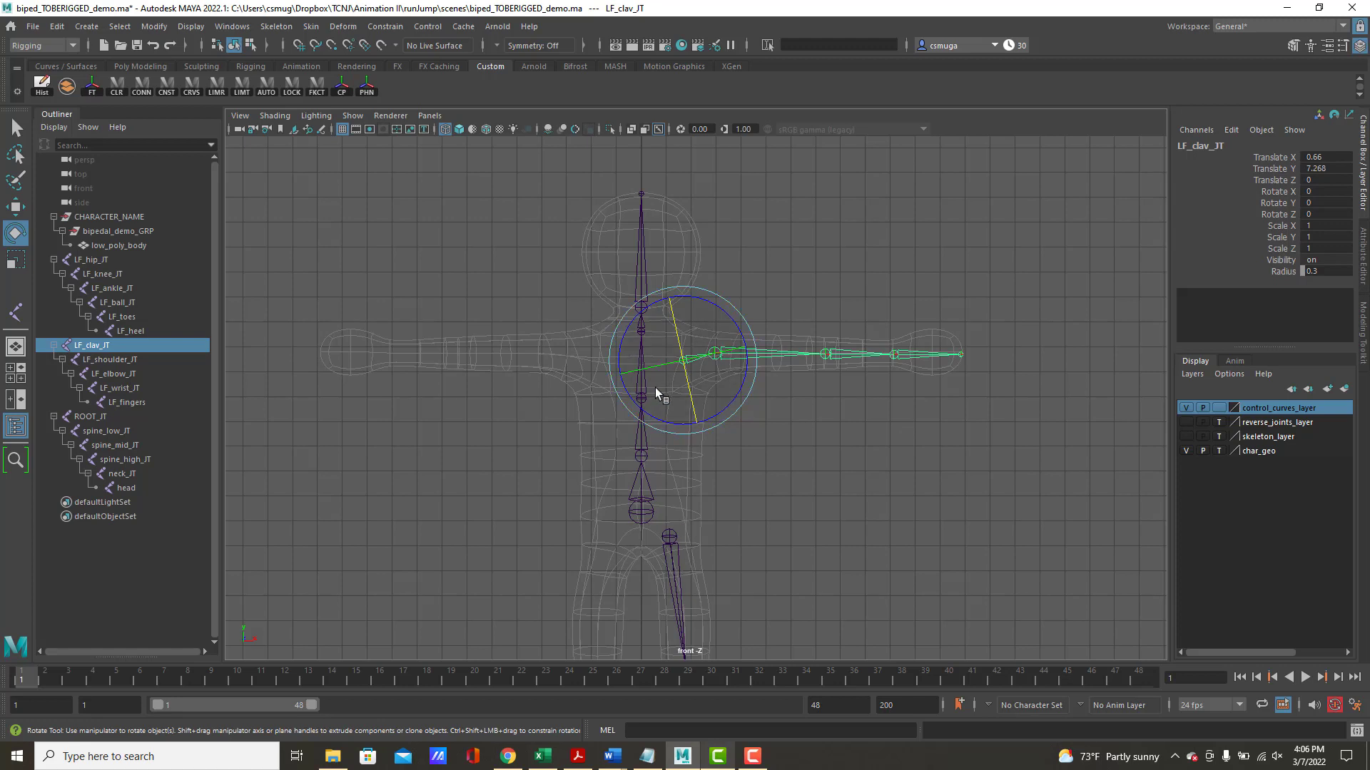
key(q)
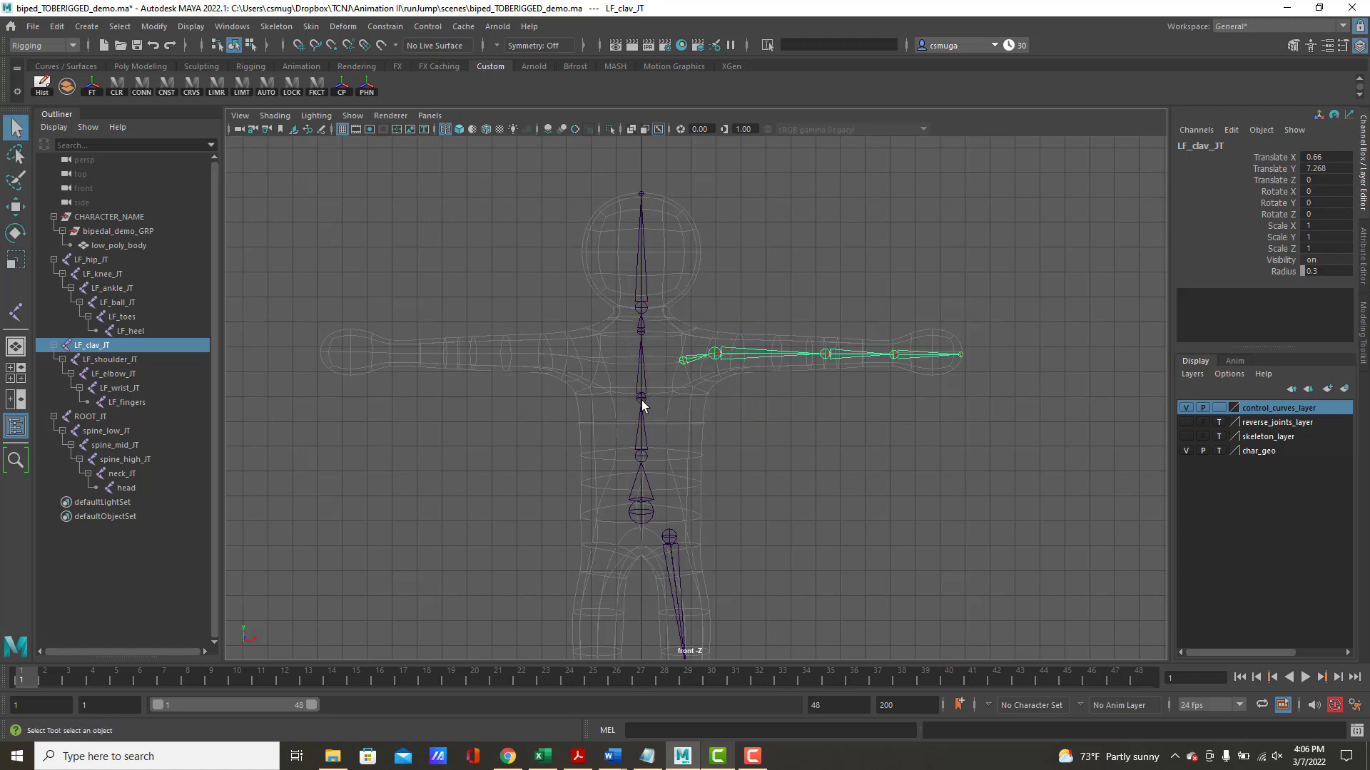
shift+click(644, 400)
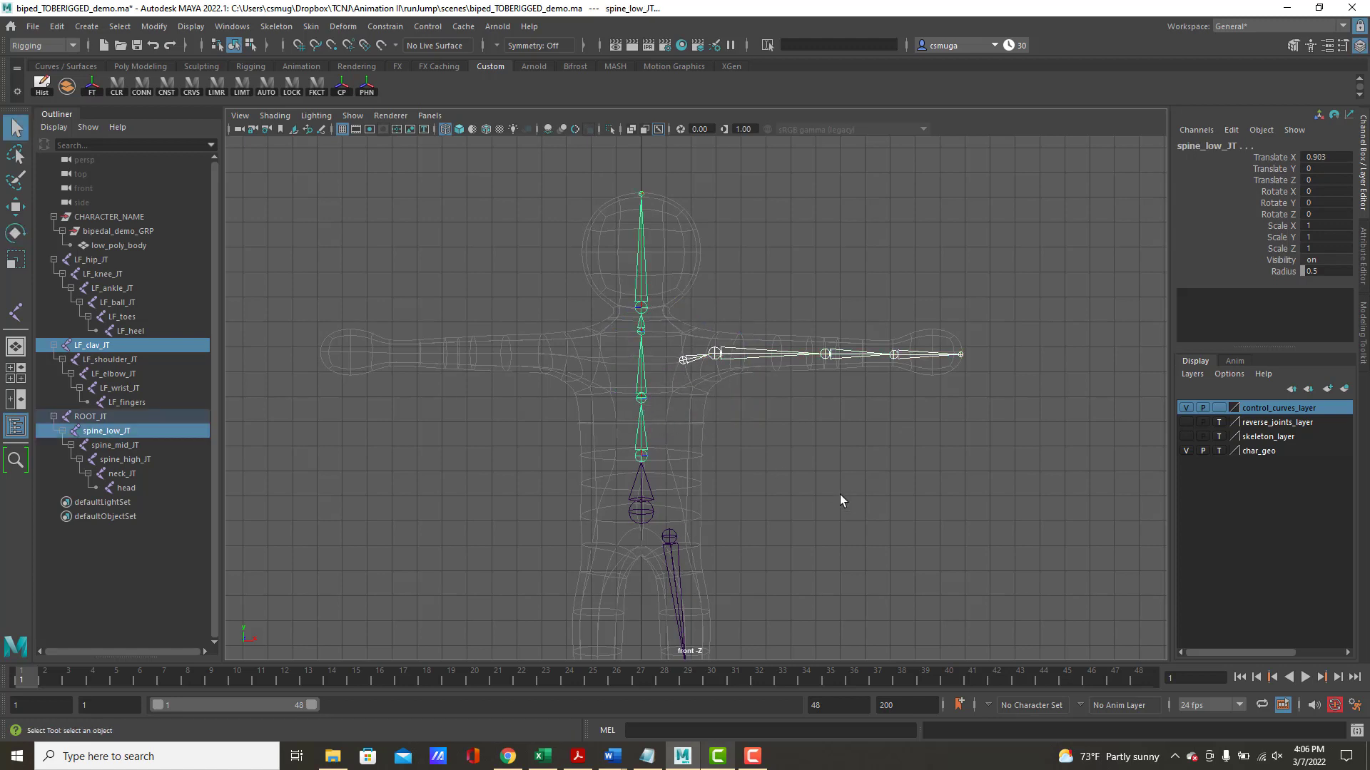
click(769, 473)
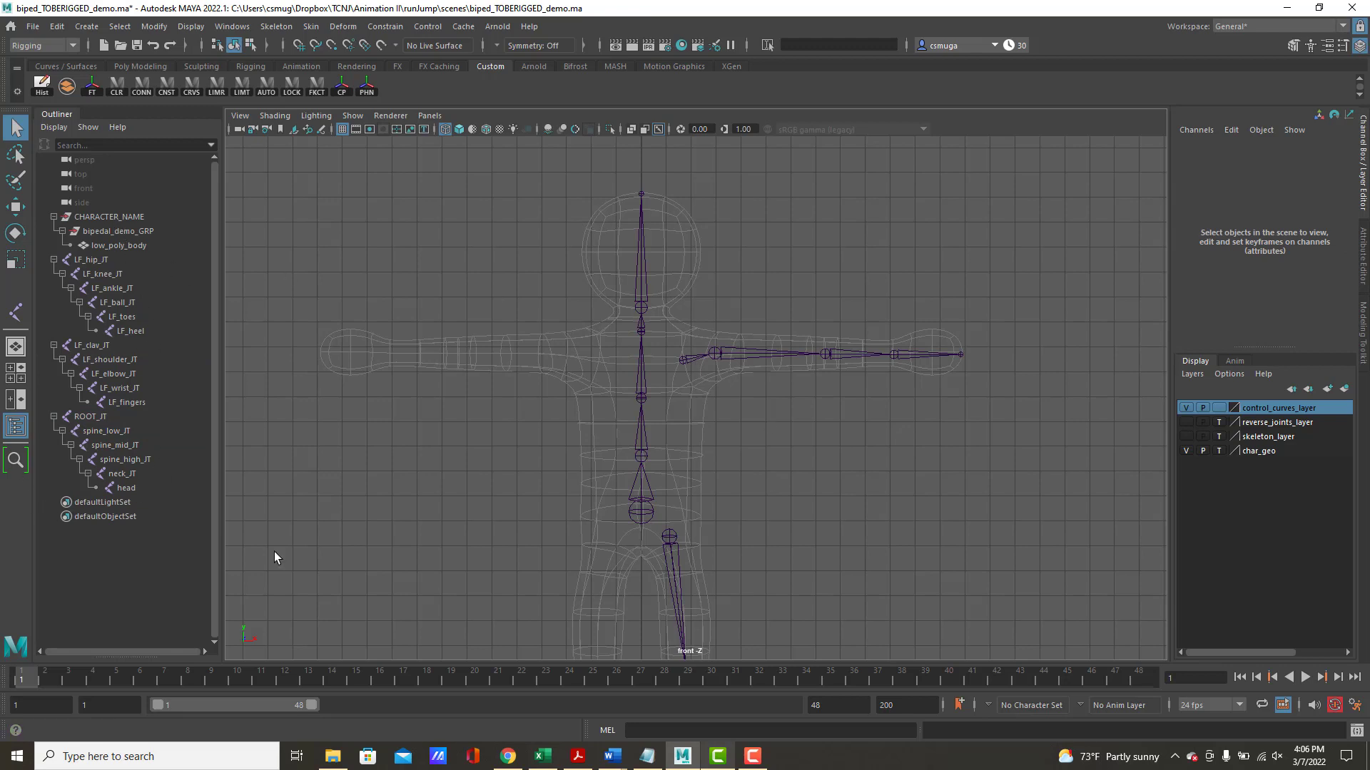
alt+right_drag(866, 513, 652, 480)
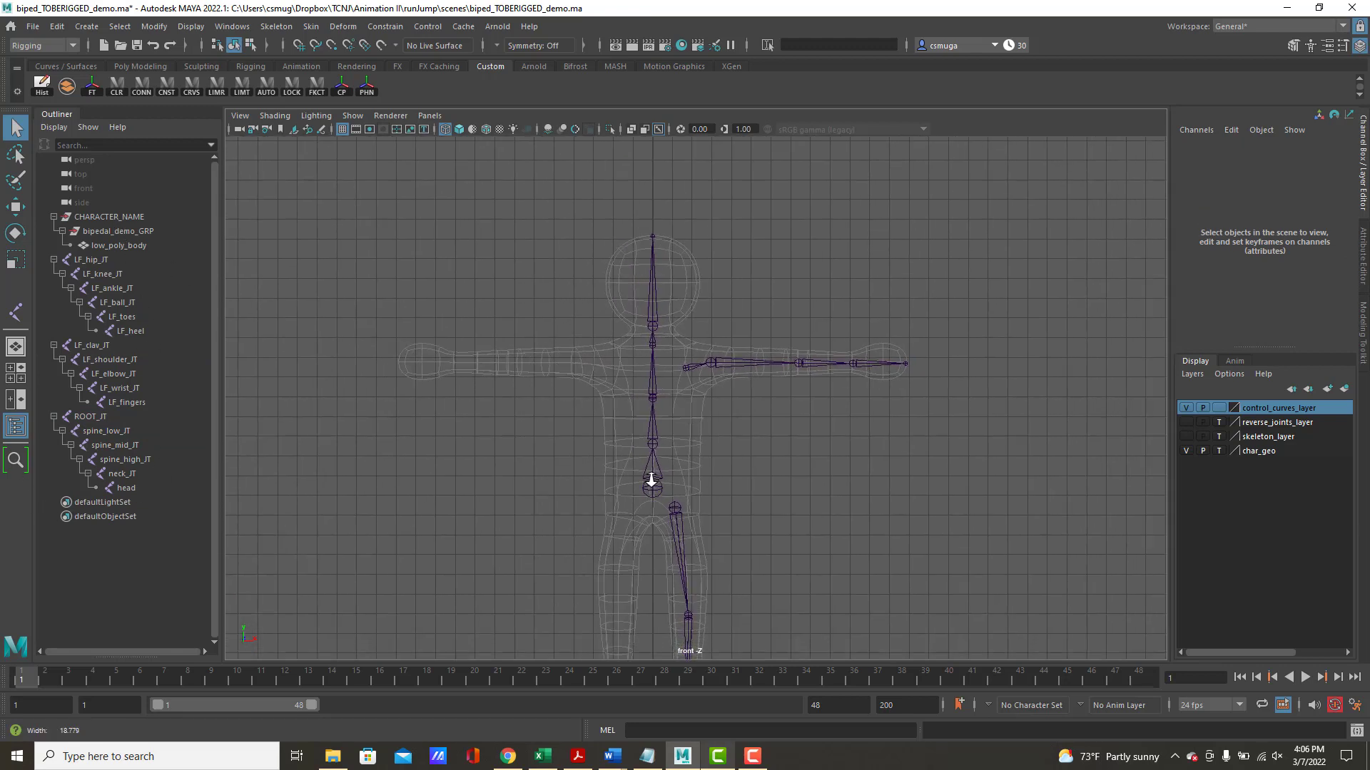
alt+middle_drag(793, 530, 775, 434)
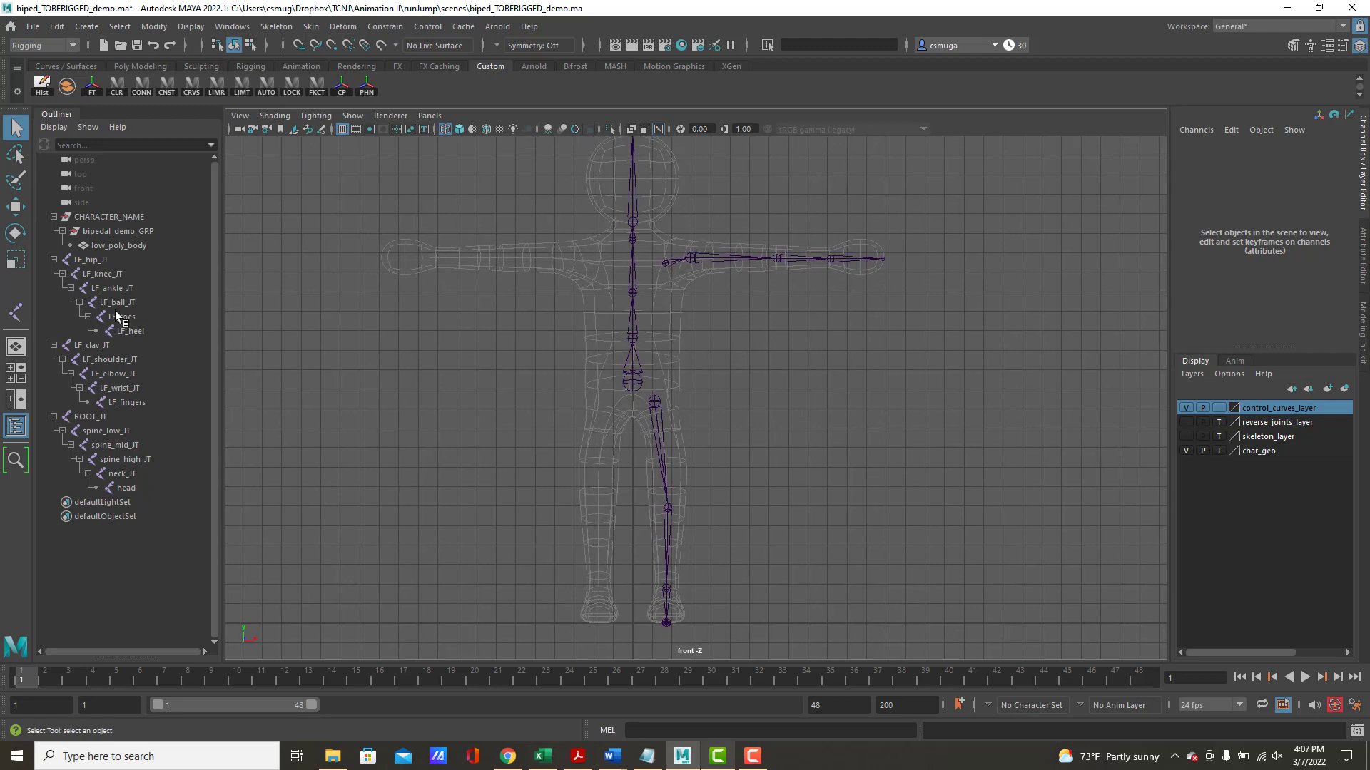
alt+right_drag(874, 427, 795, 400)
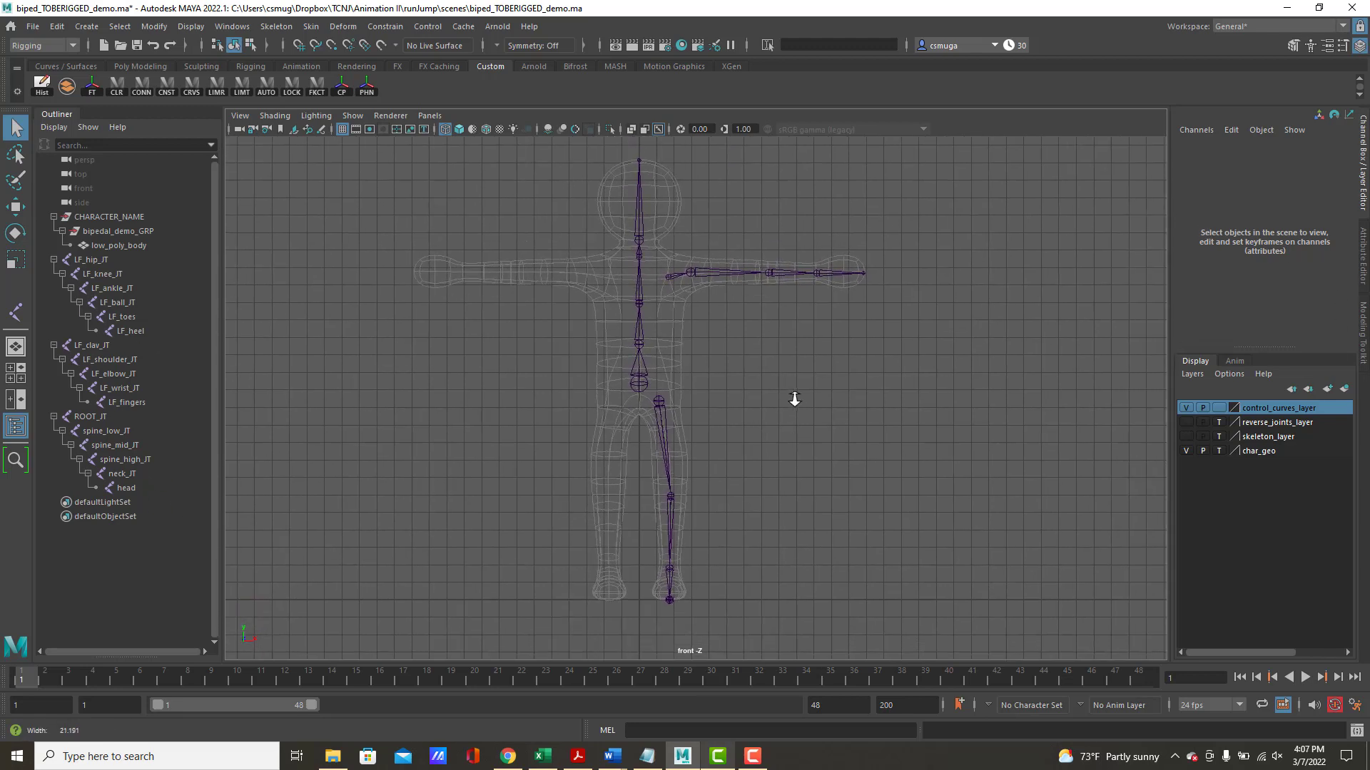
alt+middle_drag(794, 400, 780, 425)
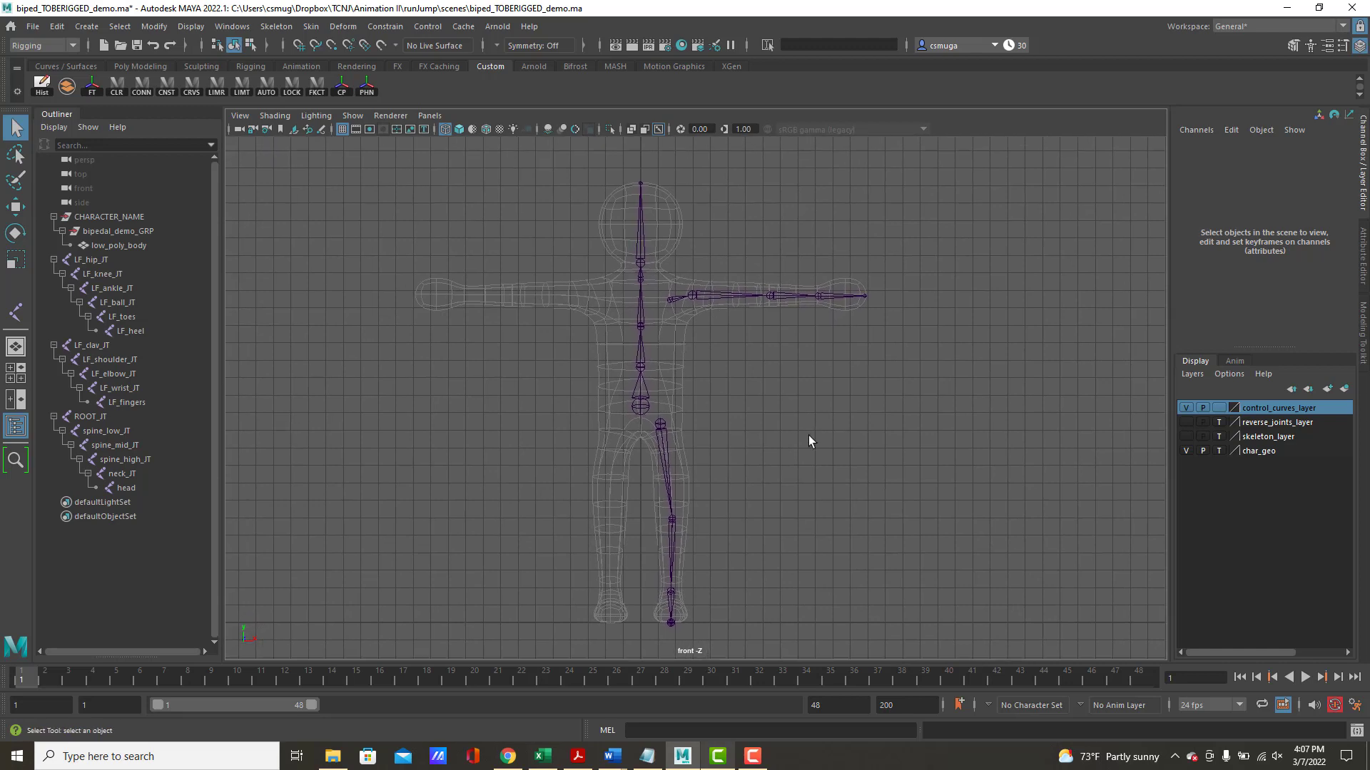